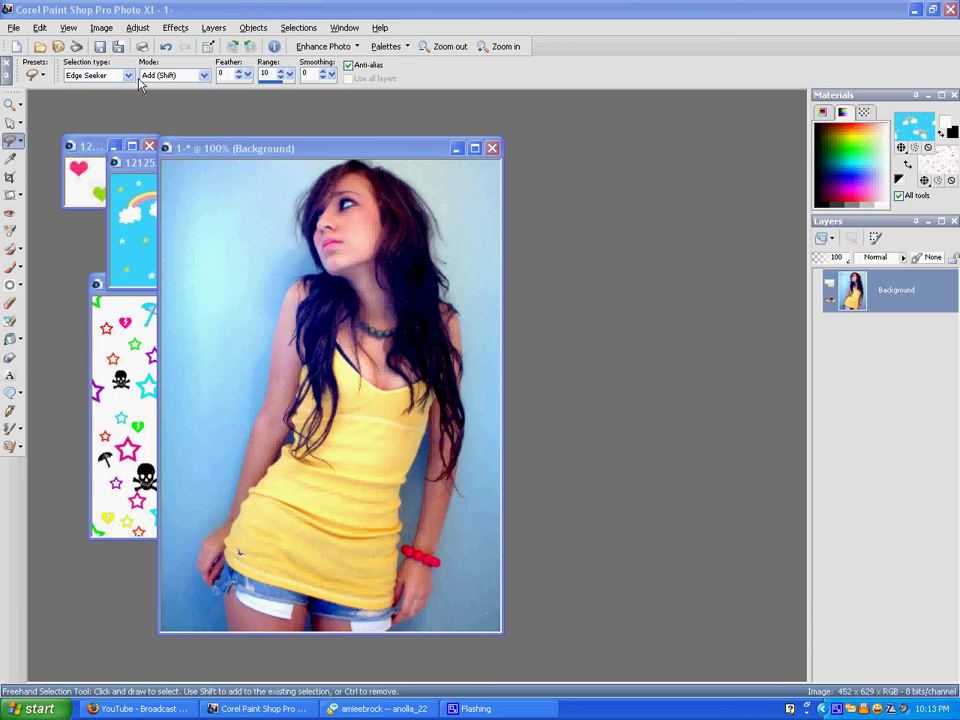
- Trace an Edge Seeker outline from the girl's head down her left side to the shorts
click(322, 175)
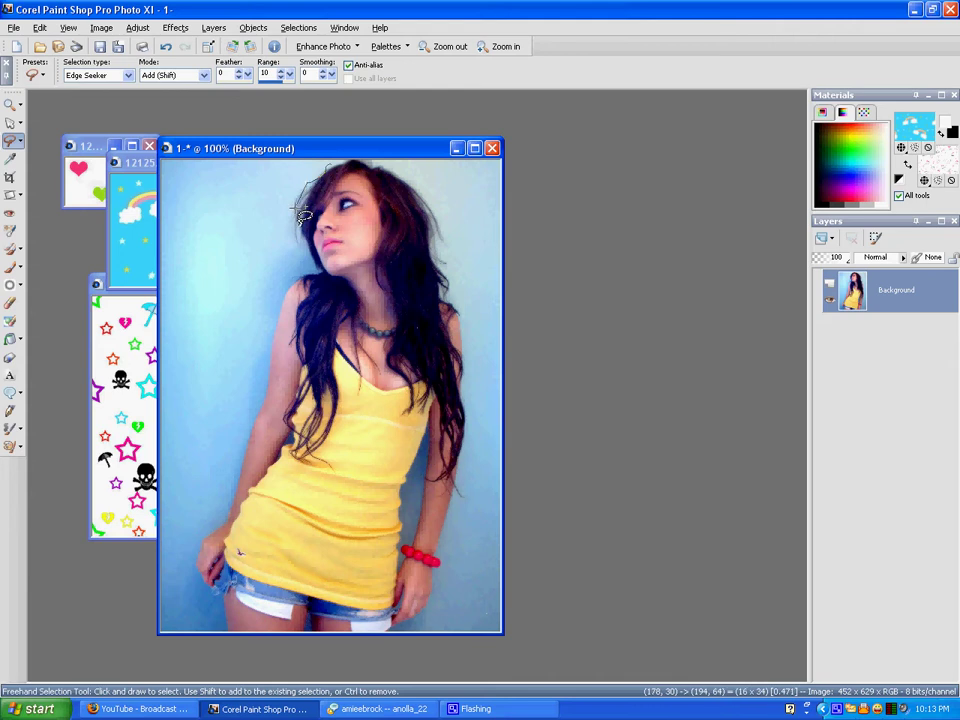
click(300, 214)
click(303, 242)
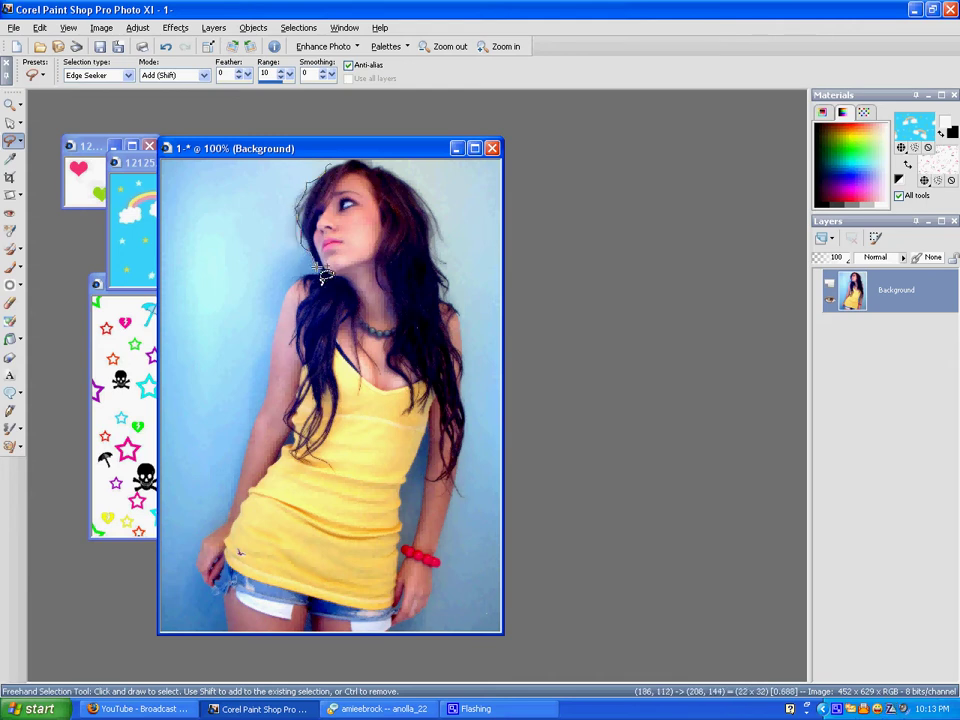
click(298, 274)
click(279, 339)
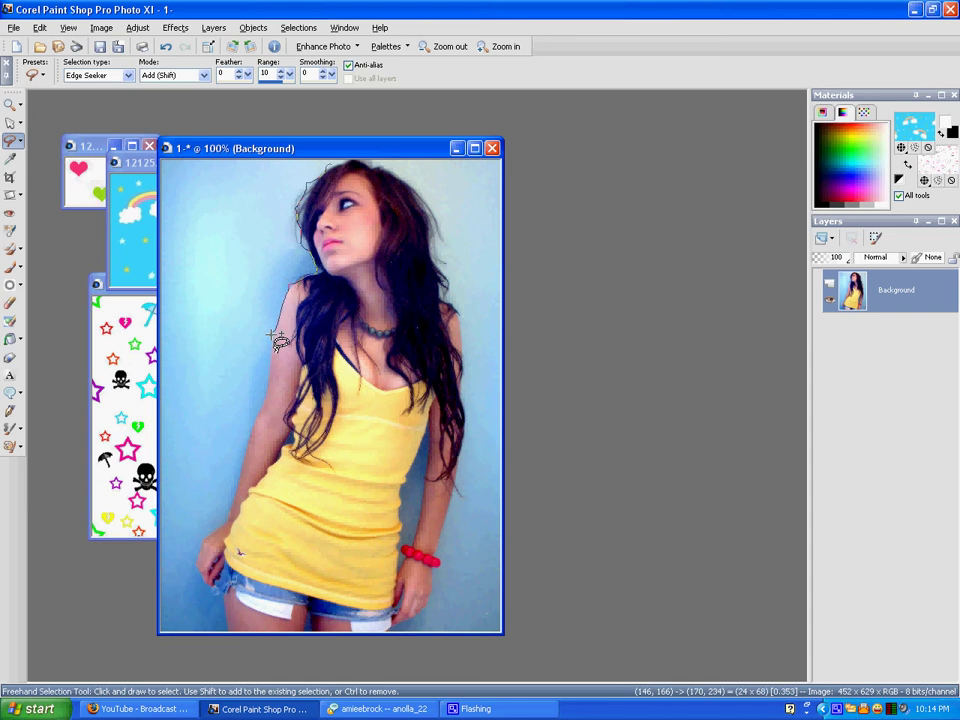
click(256, 399)
click(251, 433)
click(195, 540)
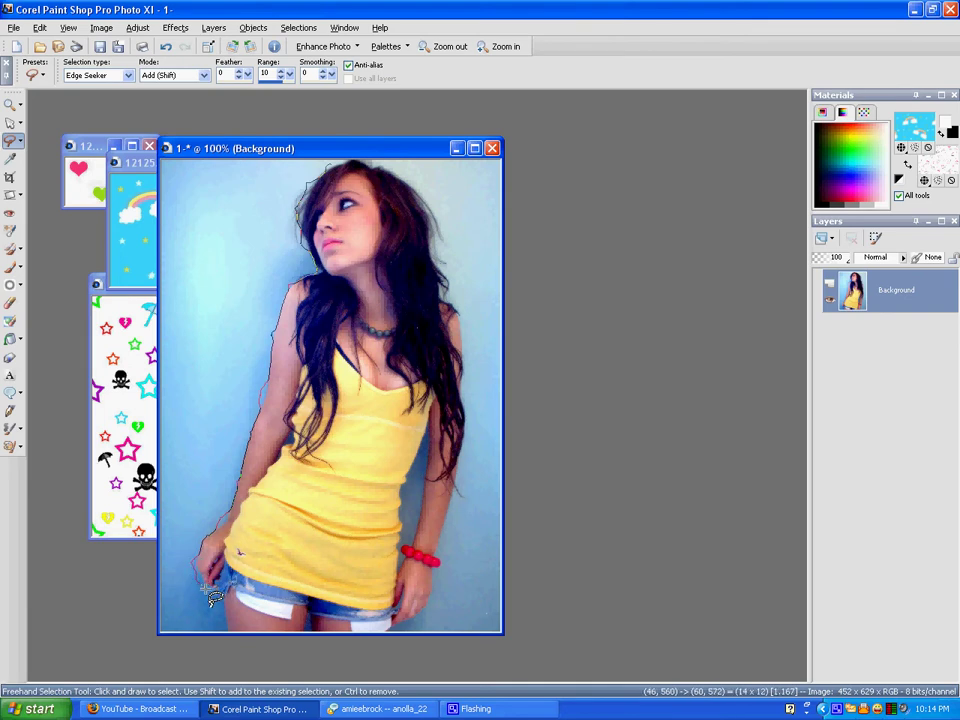
click(218, 602)
click(216, 597)
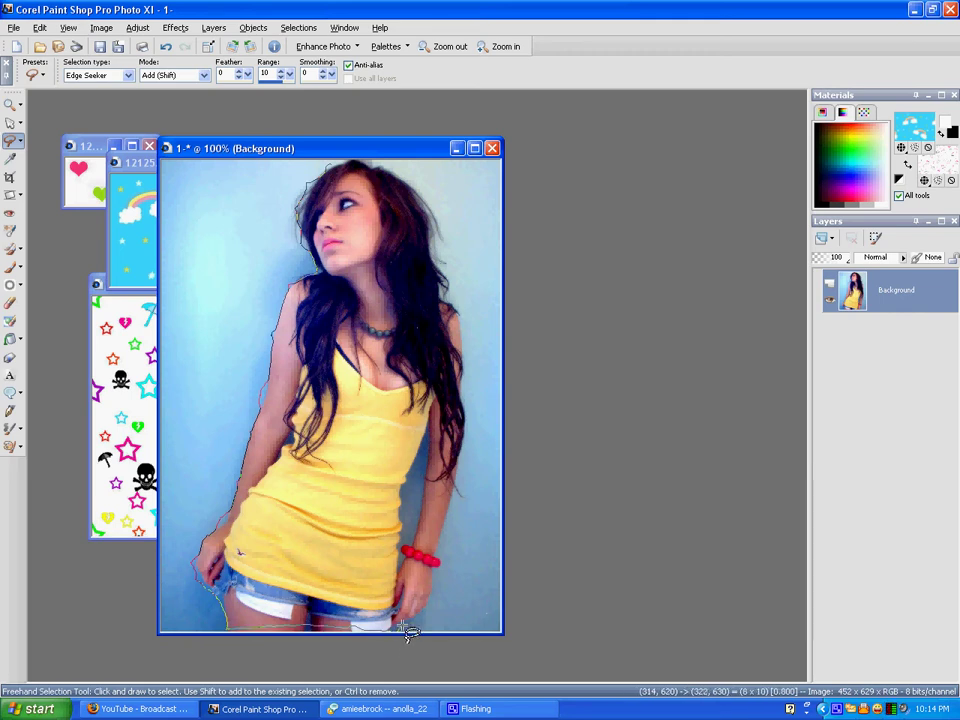
- Continue the outline up her right arm and hair, closing it into a selection
click(436, 557)
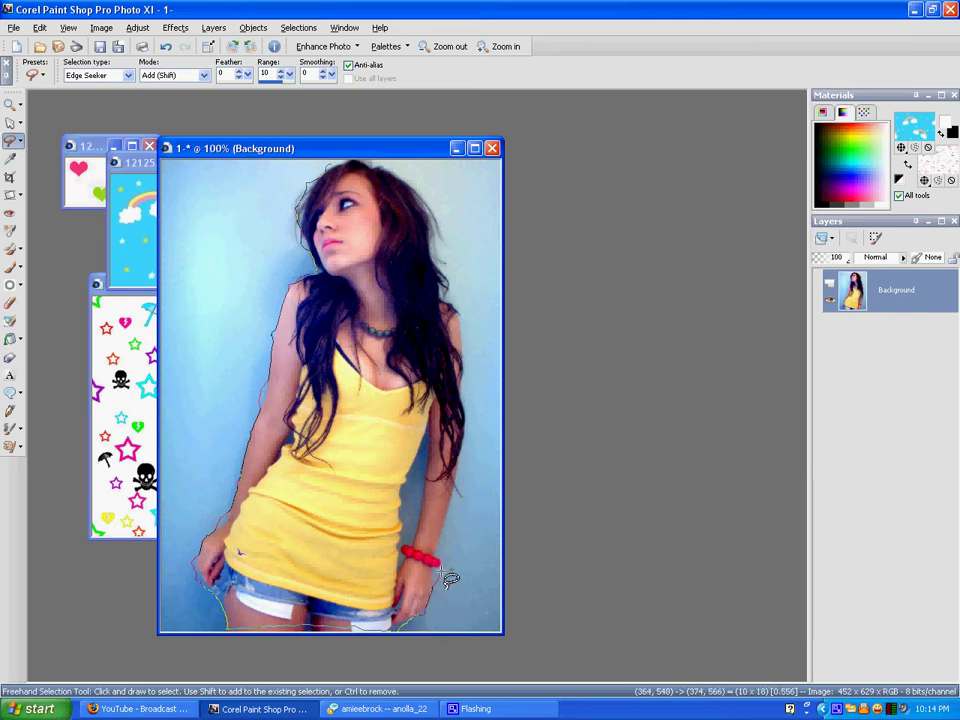
click(445, 548)
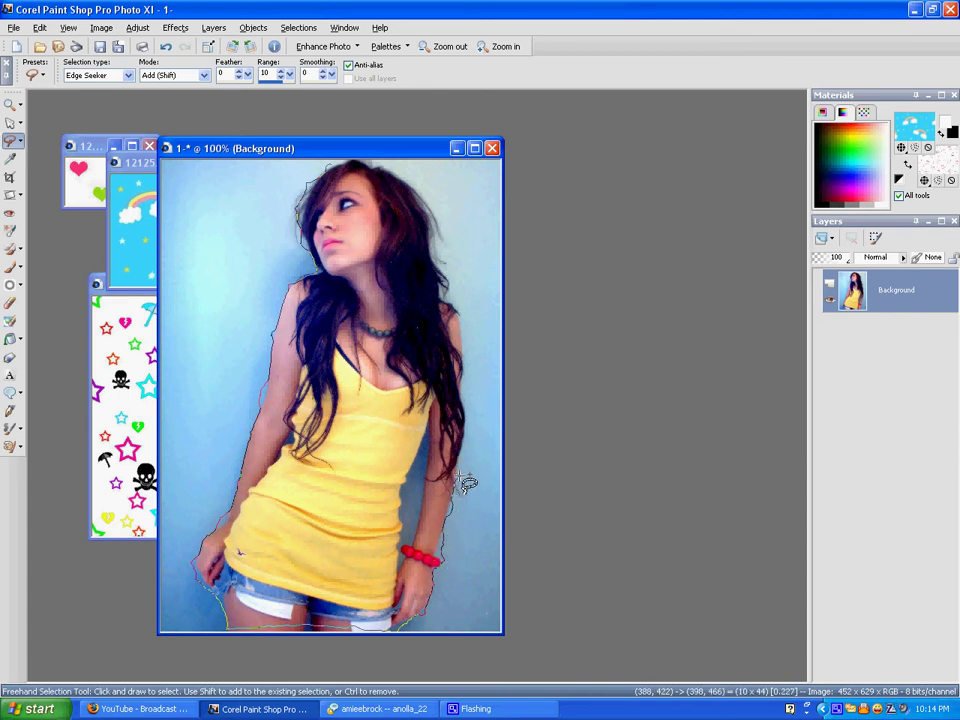
click(464, 442)
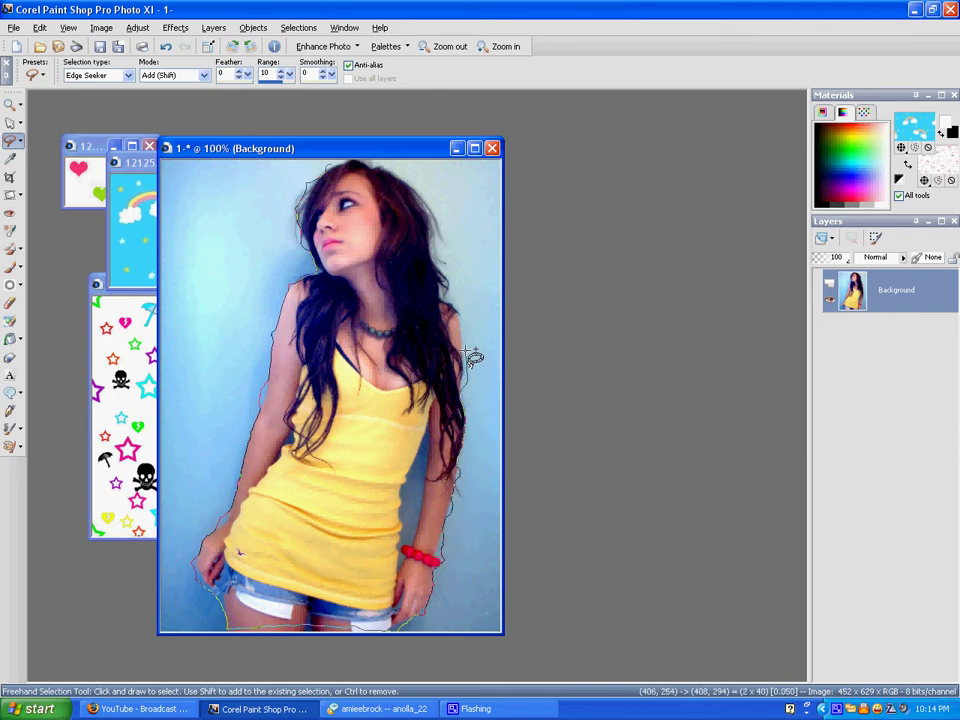
click(464, 310)
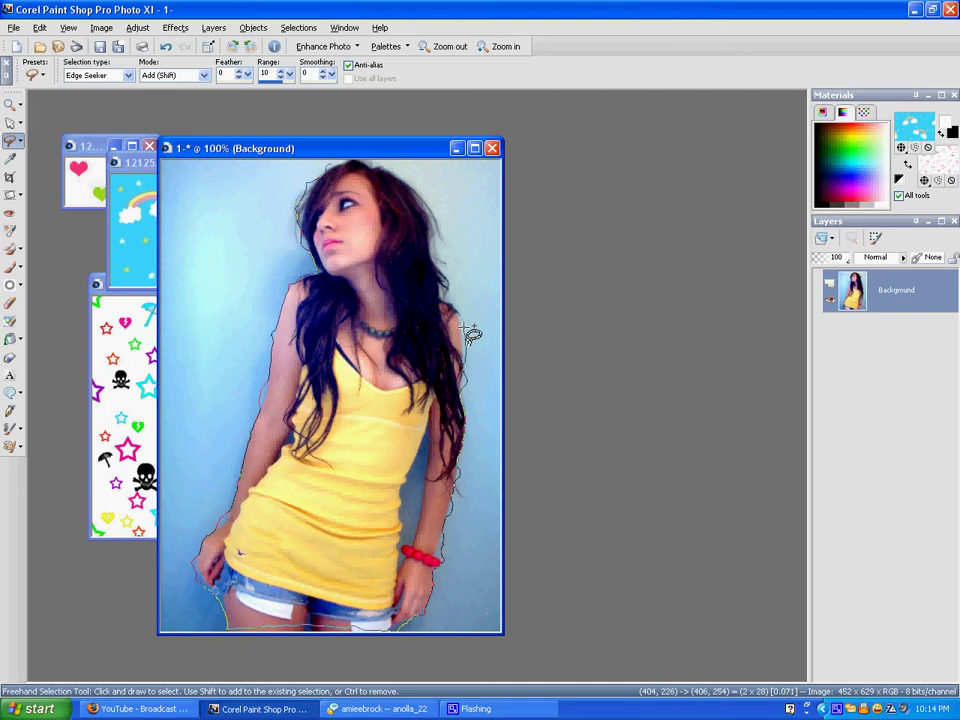
click(444, 265)
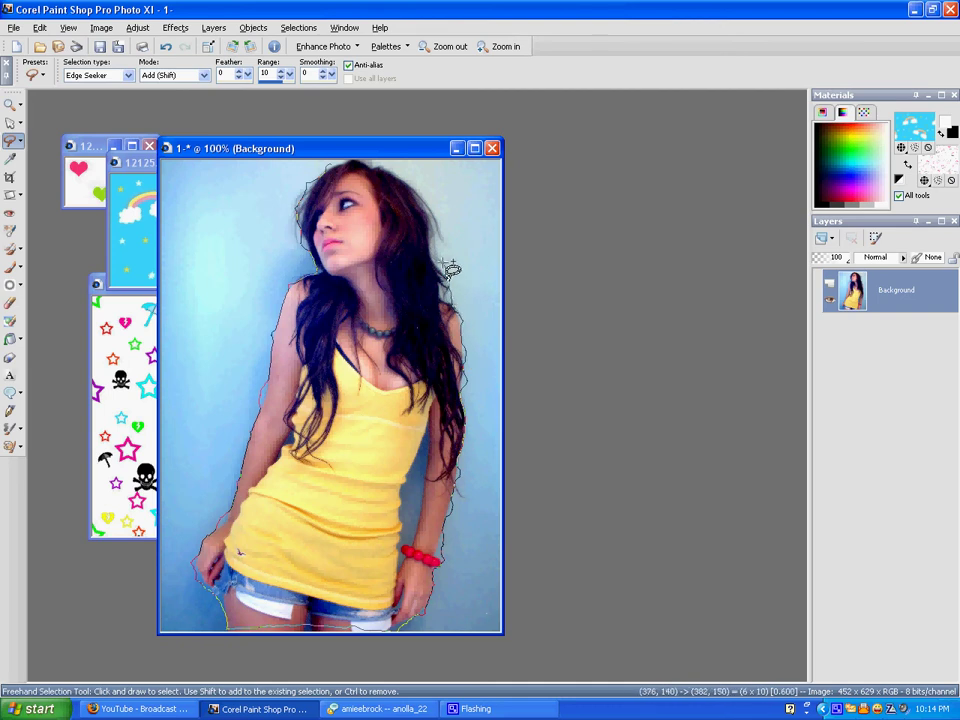
click(423, 190)
click(375, 161)
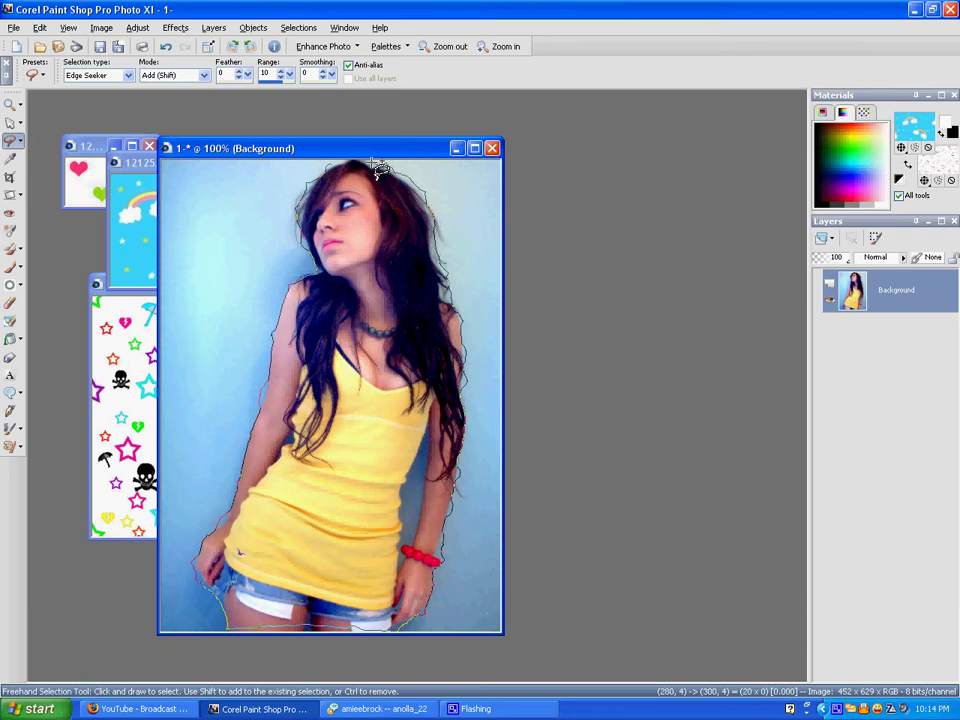
click(327, 160)
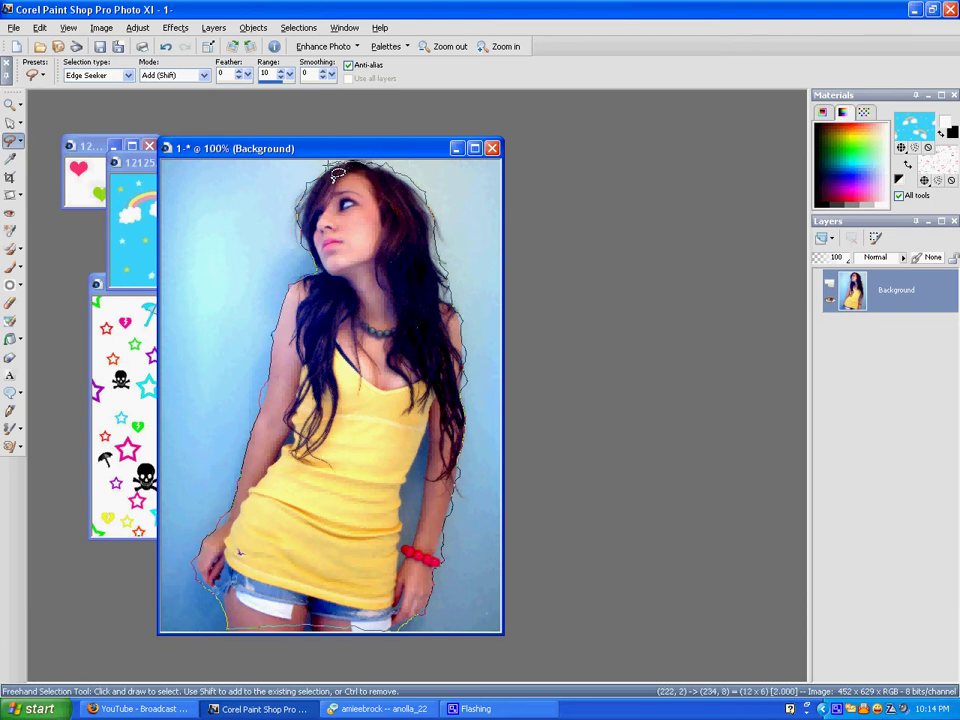
double_click(328, 164)
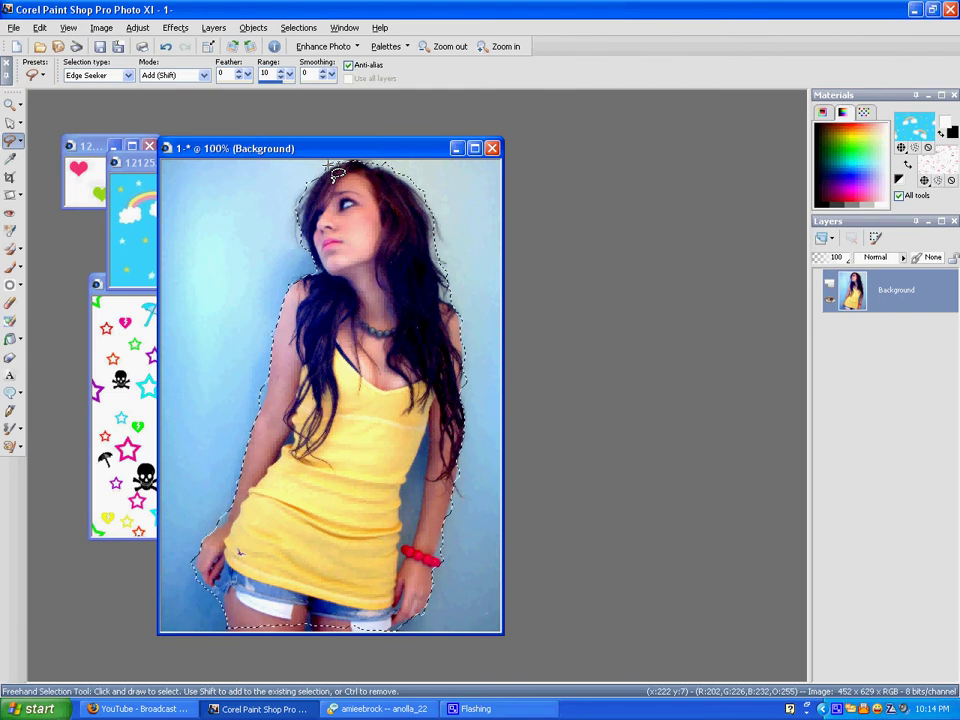
- Cut the selected girl from the photo and close the photo without saving
click(35, 30)
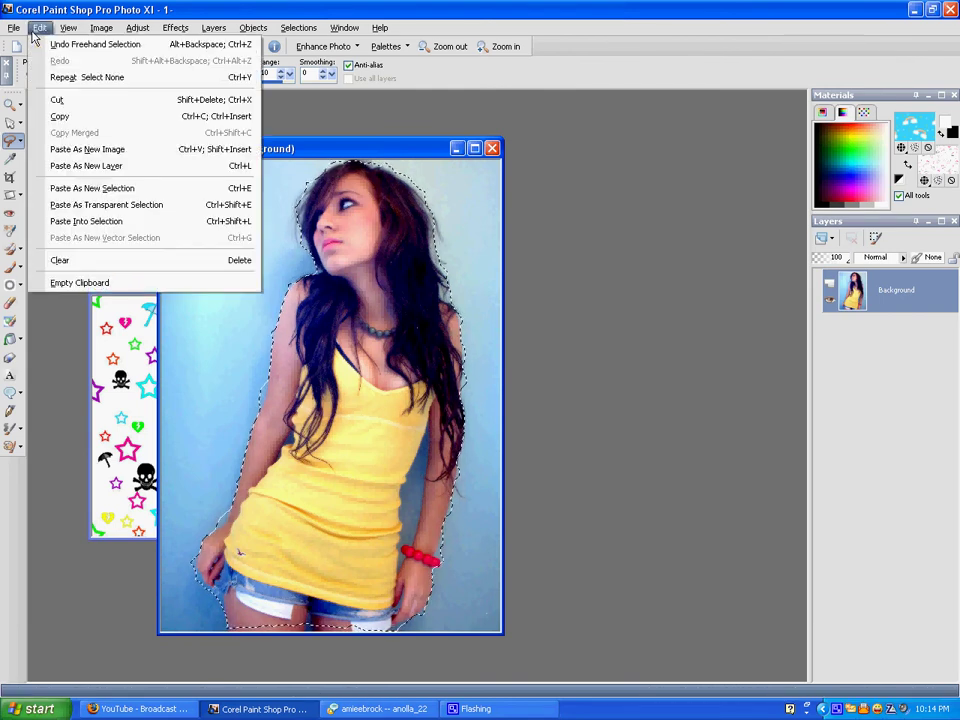
click(70, 100)
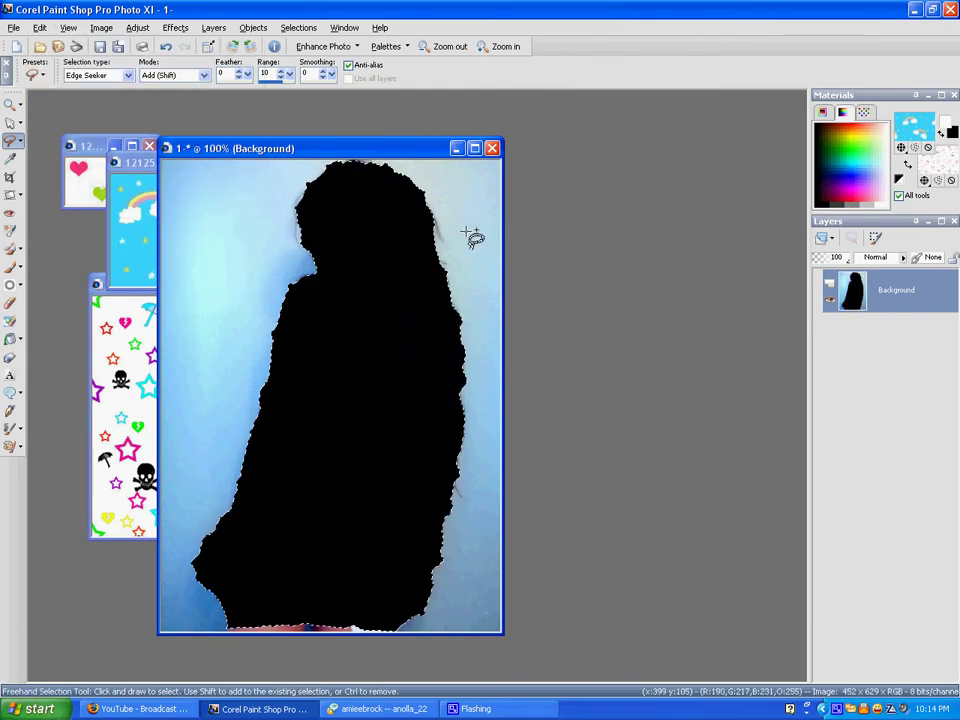
click(491, 148)
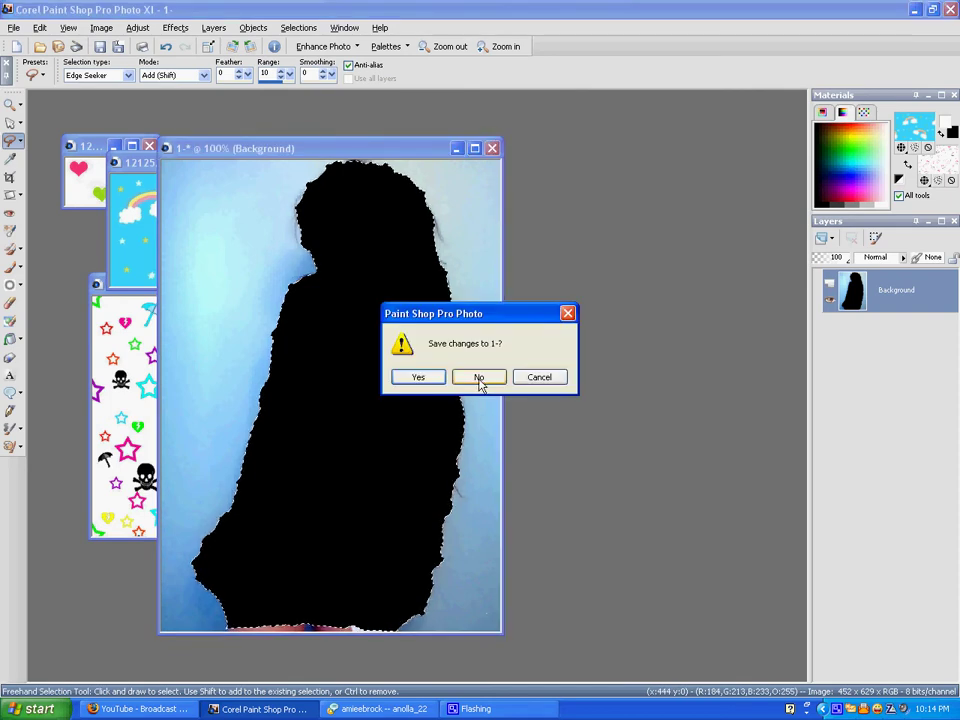
click(480, 385)
- Paste the girl as a layer on a new 655×655 transparent image, nudged down-left
click(16, 46)
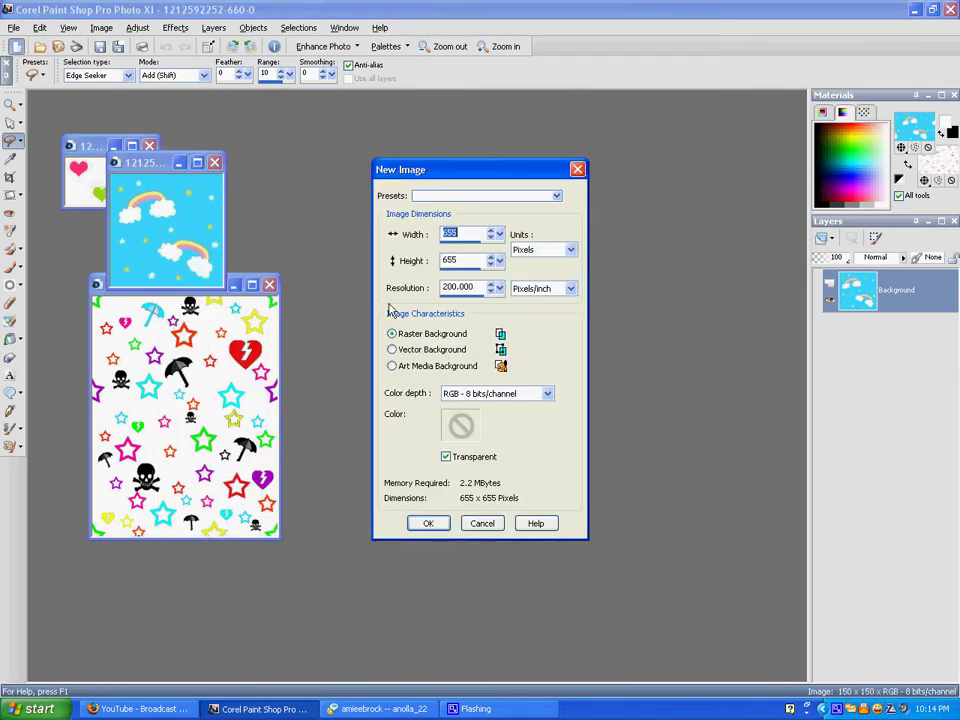
click(426, 525)
click(40, 27)
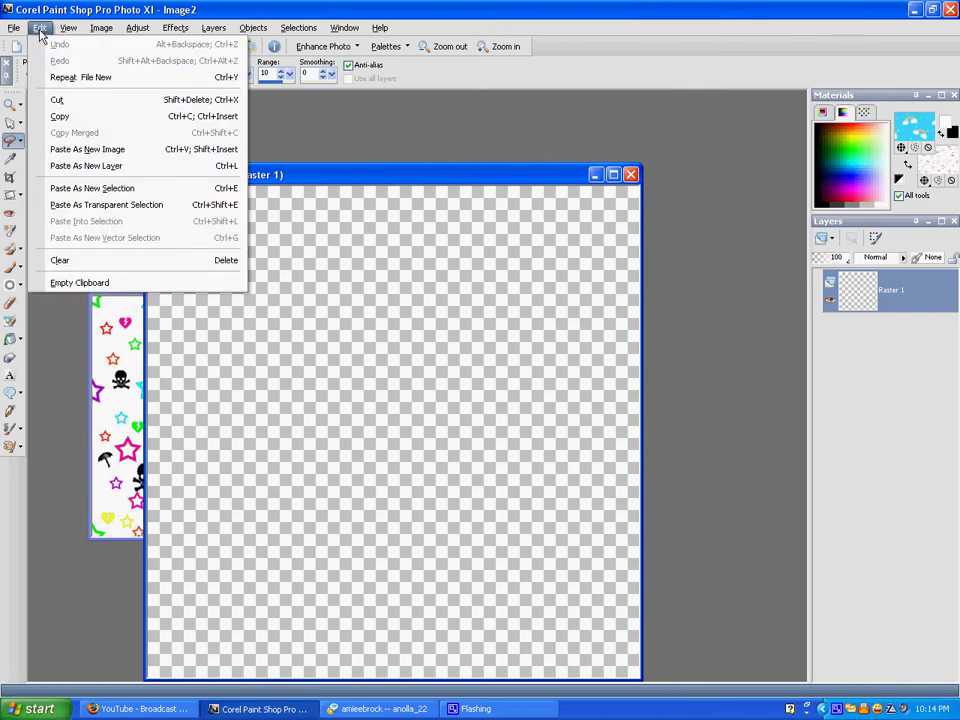
click(82, 166)
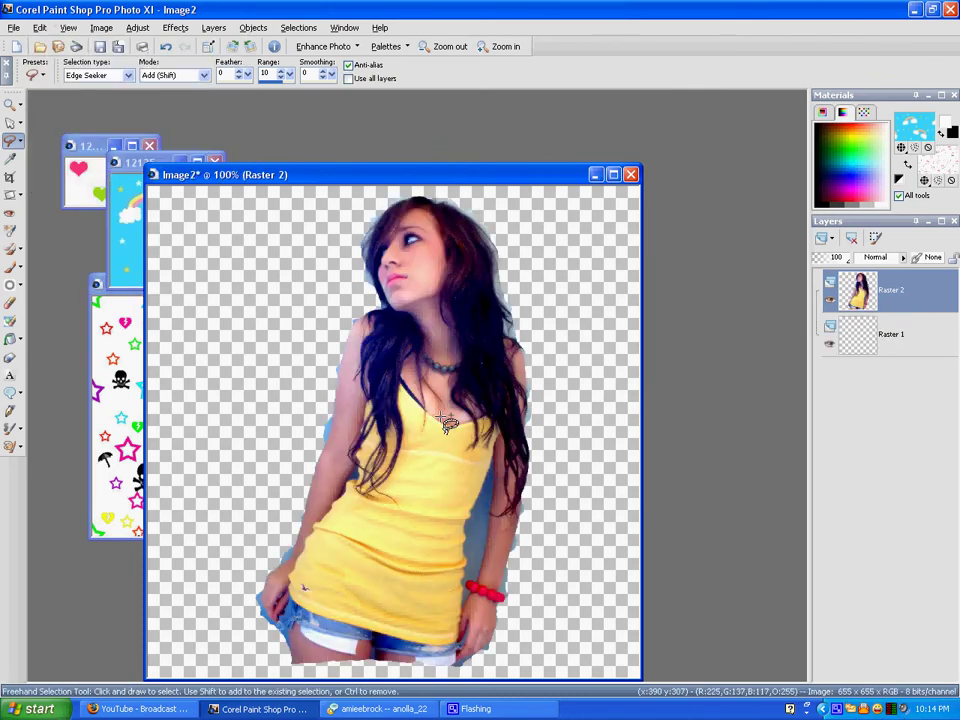
click(8, 127)
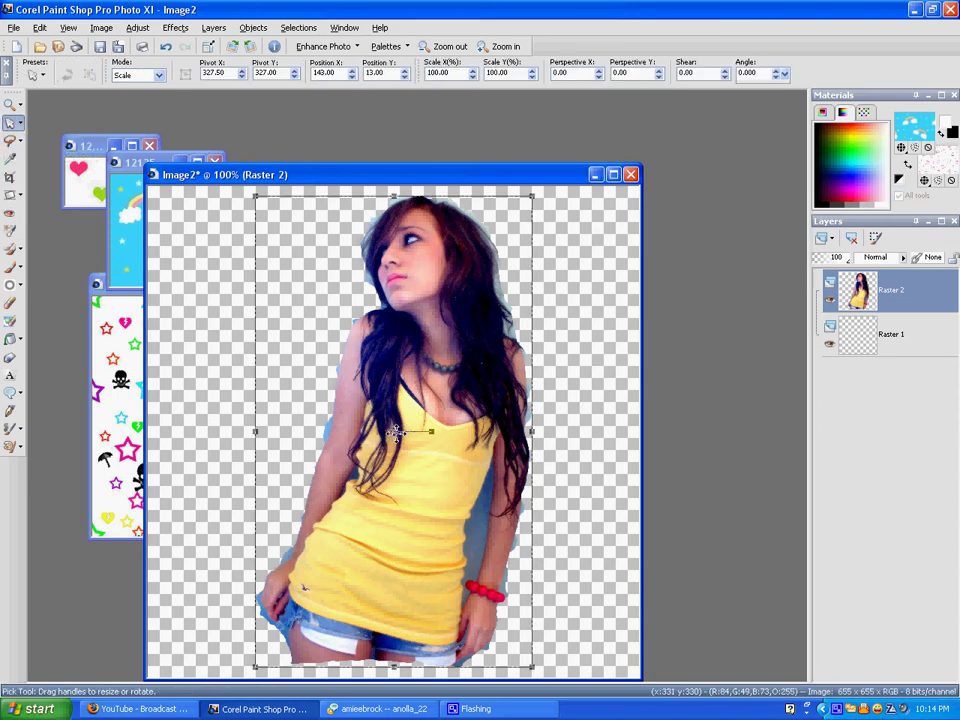
drag(390, 431, 388, 441)
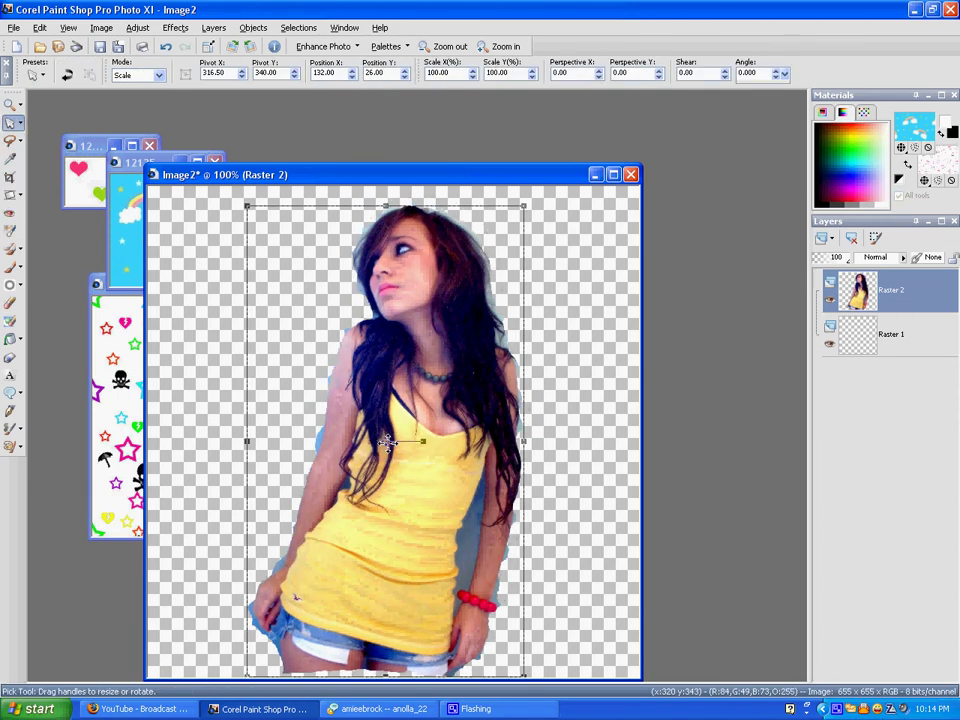
- Cut the pattern from the sunburst20thumb image and close it without saving
click(39, 46)
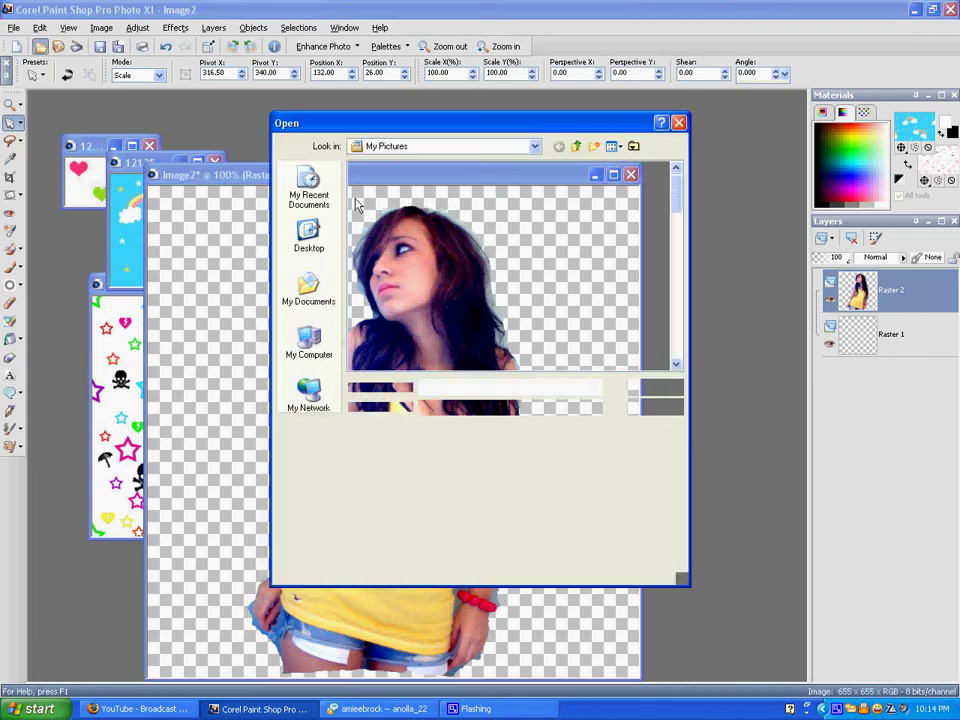
scroll(647, 294, down, 10)
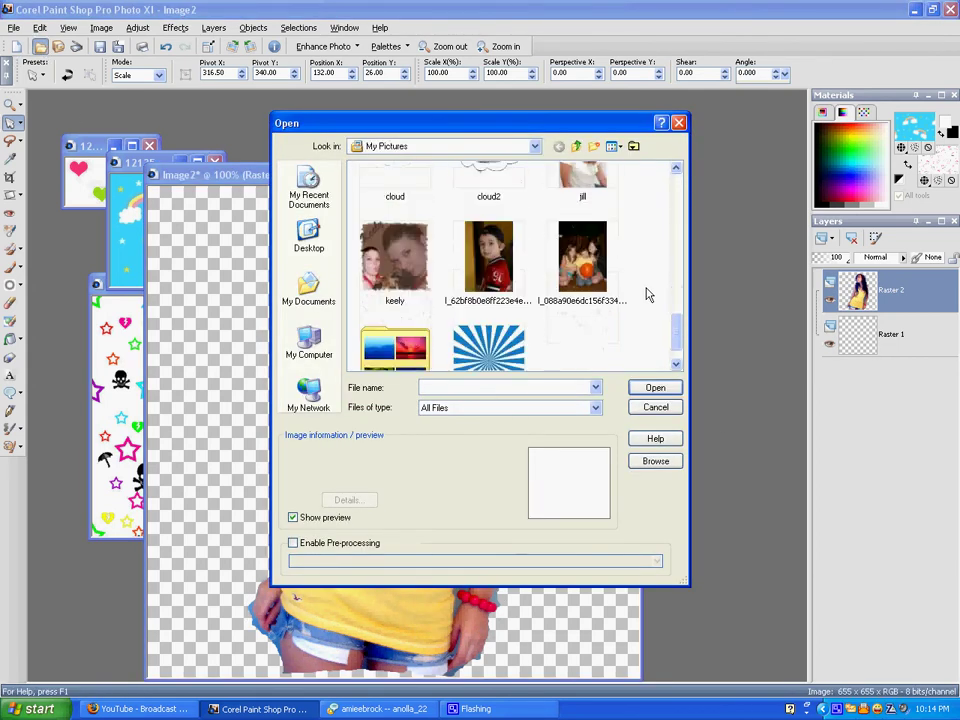
scroll(647, 294, down, 1)
click(488, 305)
click(640, 389)
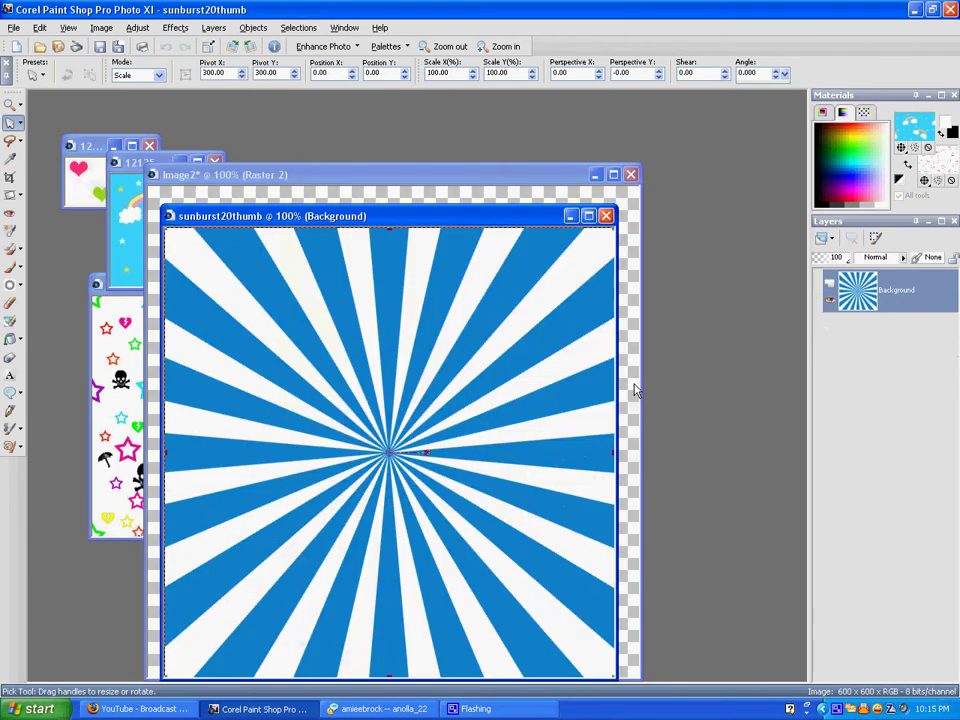
click(40, 27)
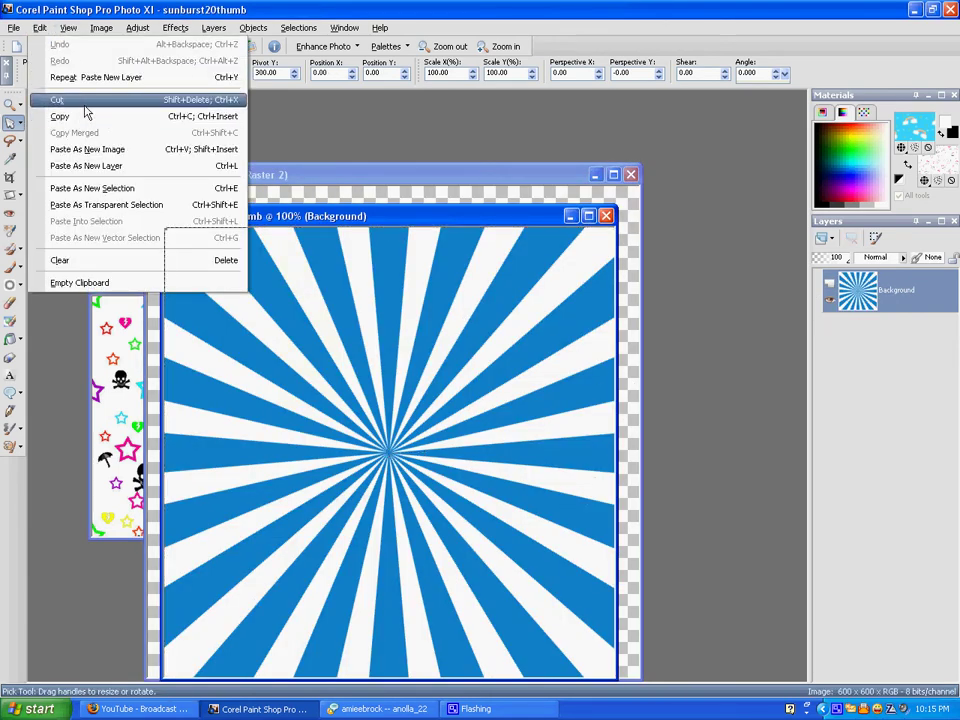
click(85, 103)
click(607, 217)
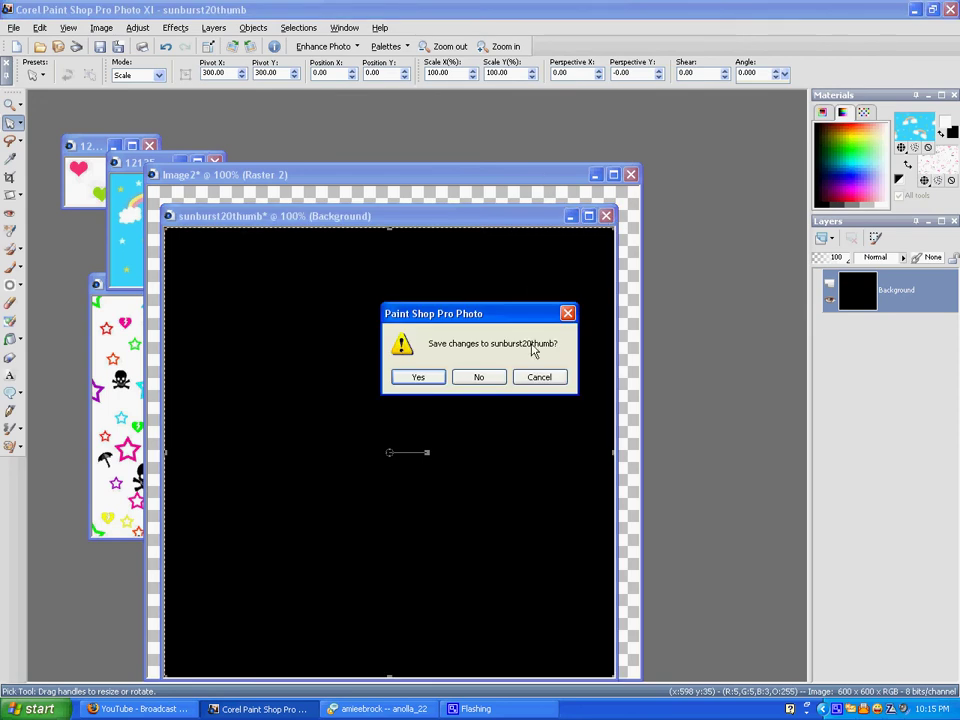
click(491, 378)
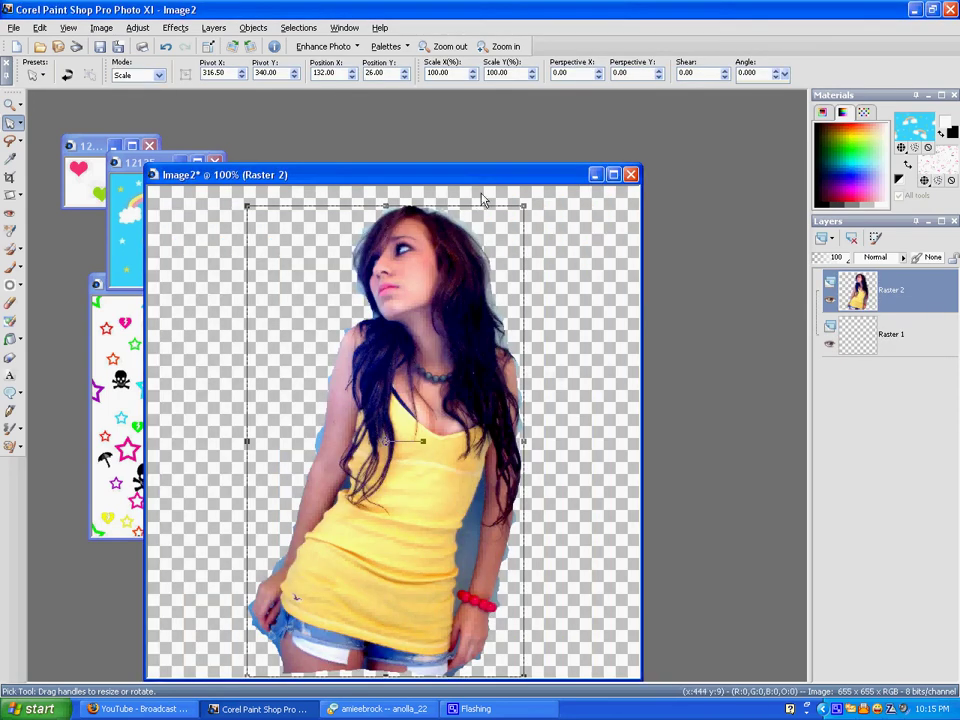
- Paste the sunburst as a layer beneath the girl, enlarged to fill the canvas
click(40, 27)
click(110, 170)
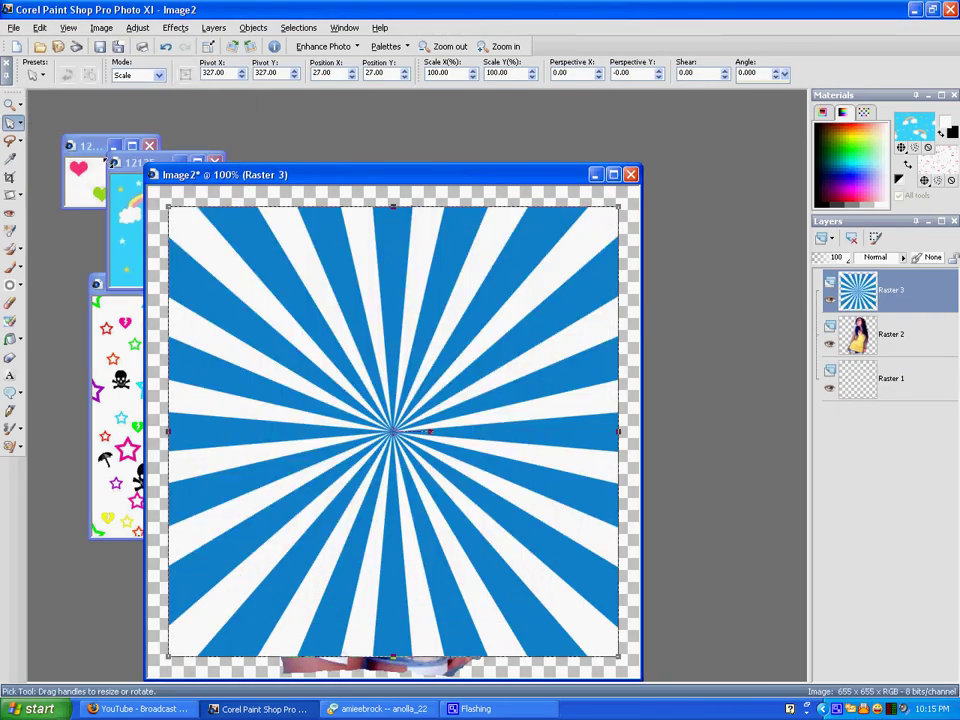
drag(869, 299, 871, 350)
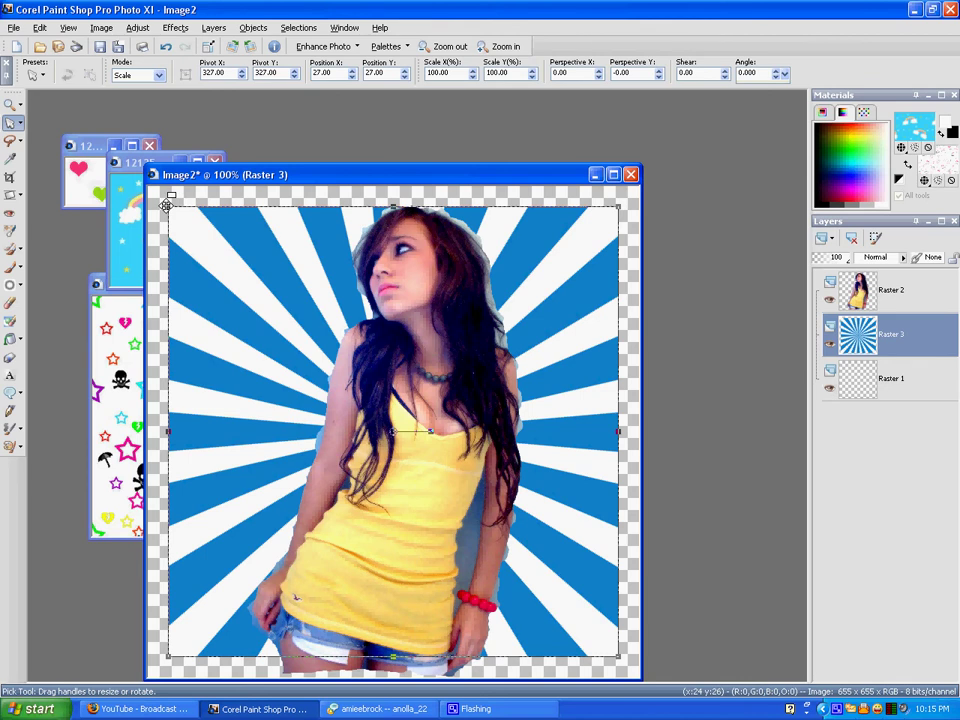
drag(167, 205, 149, 187)
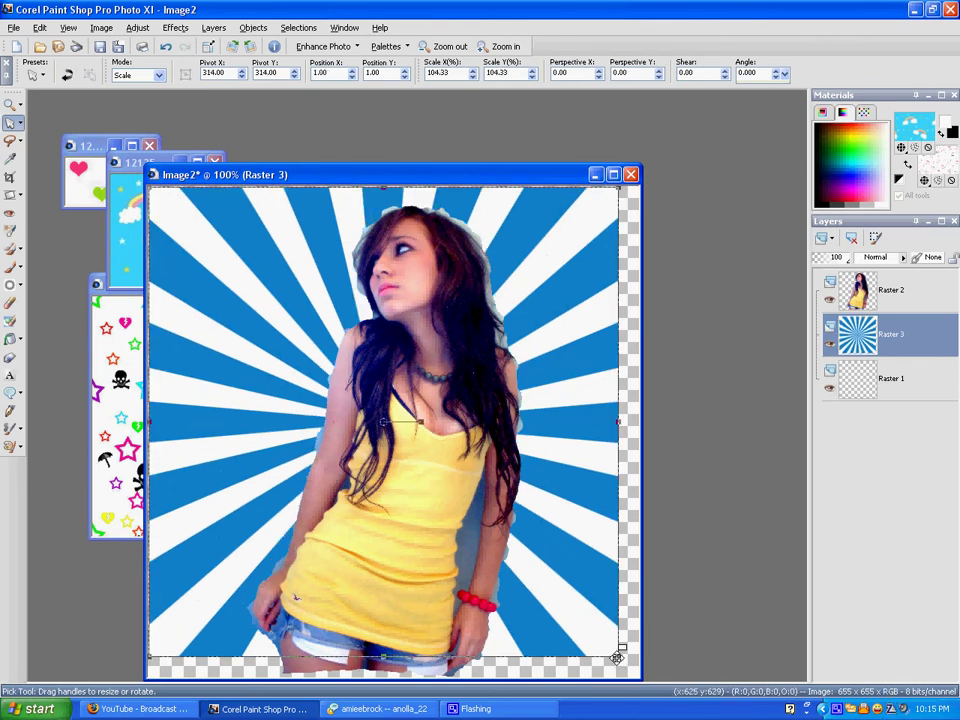
drag(617, 657, 650, 682)
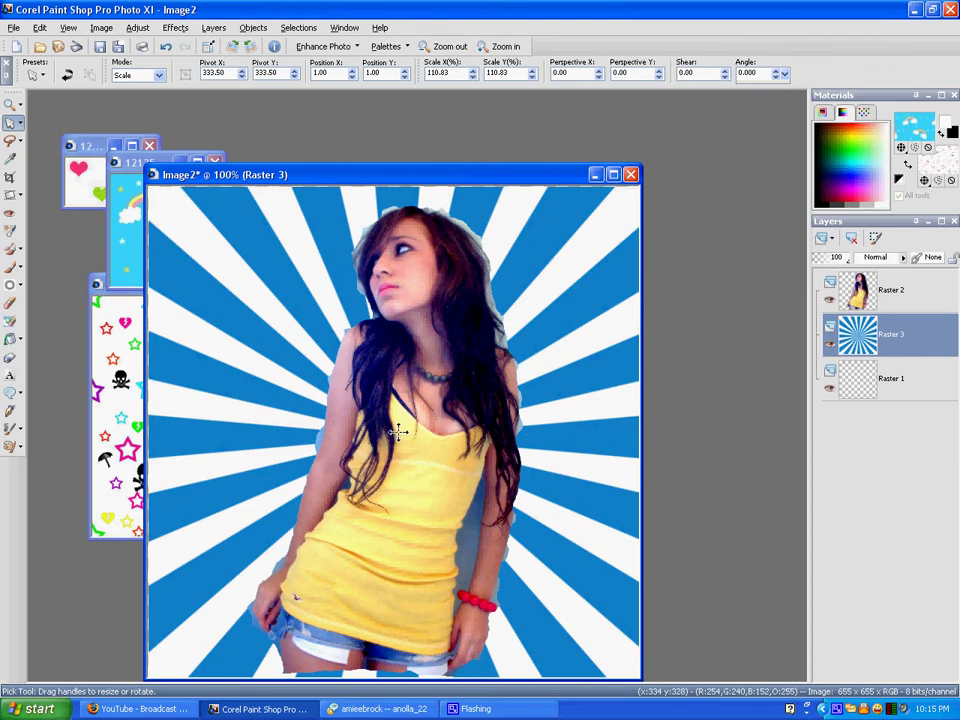
drag(399, 432, 397, 430)
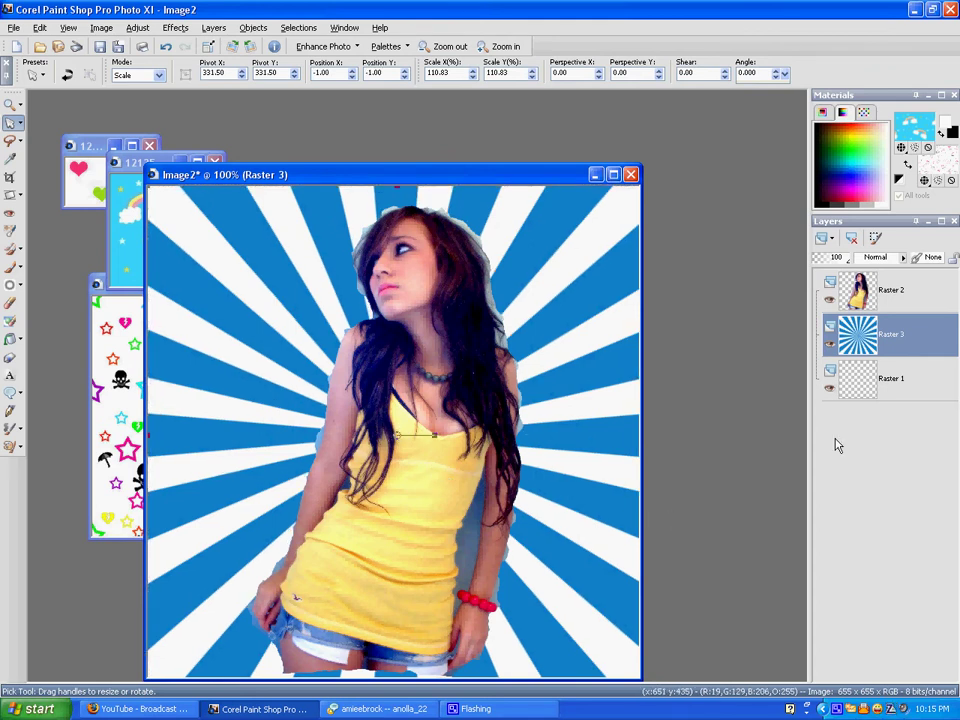
click(866, 300)
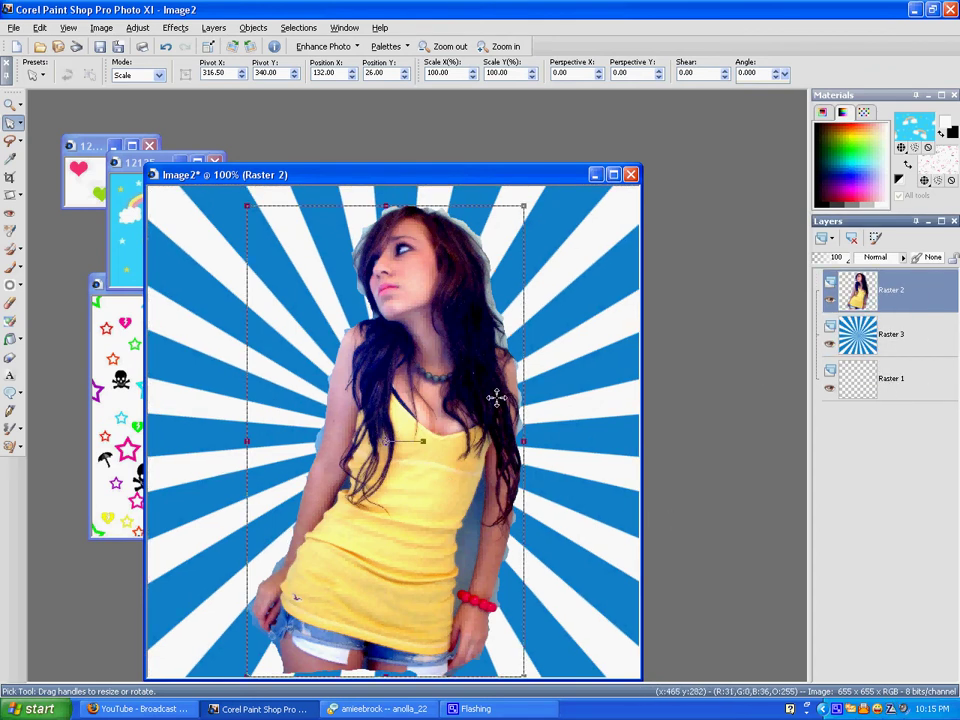
- Erase the pale halo along the hair's right edge and beside both arms
click(12, 303)
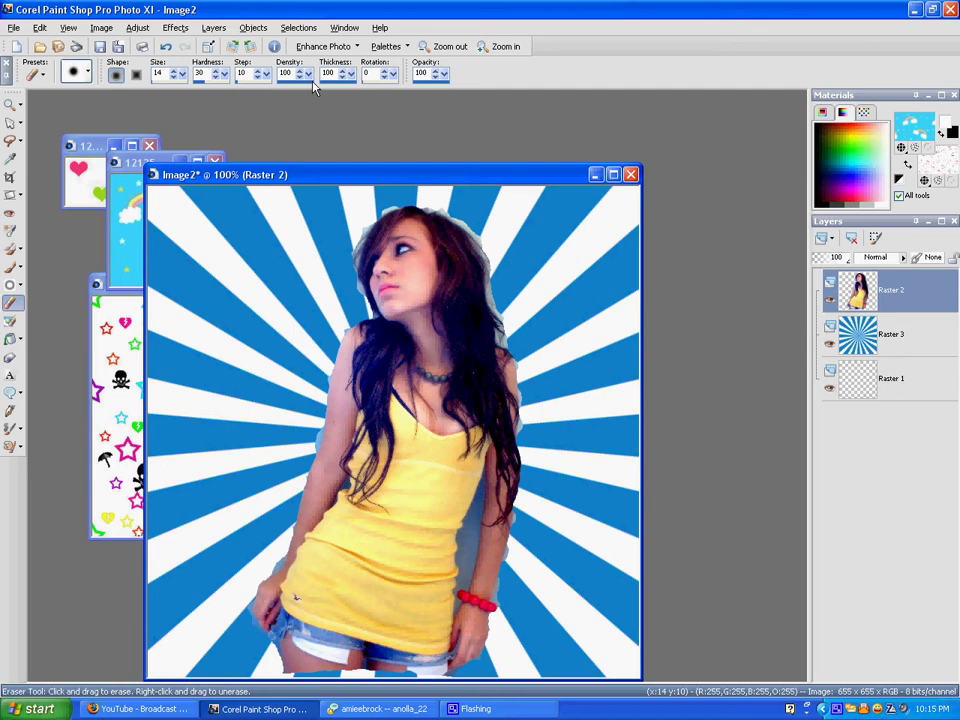
click(176, 72)
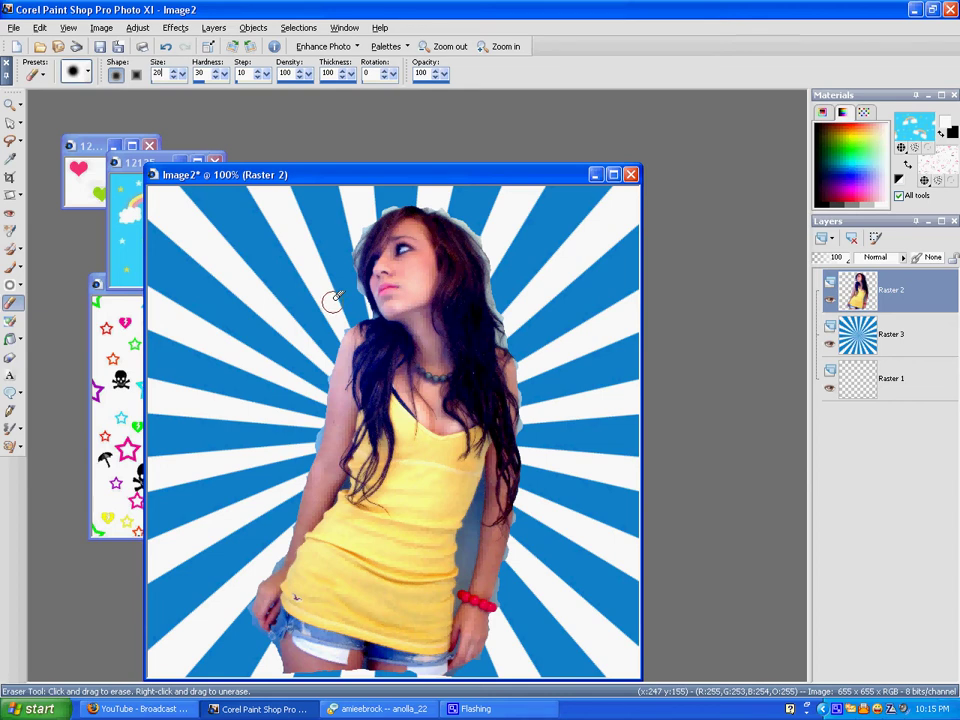
scroll(454, 200, up, 1)
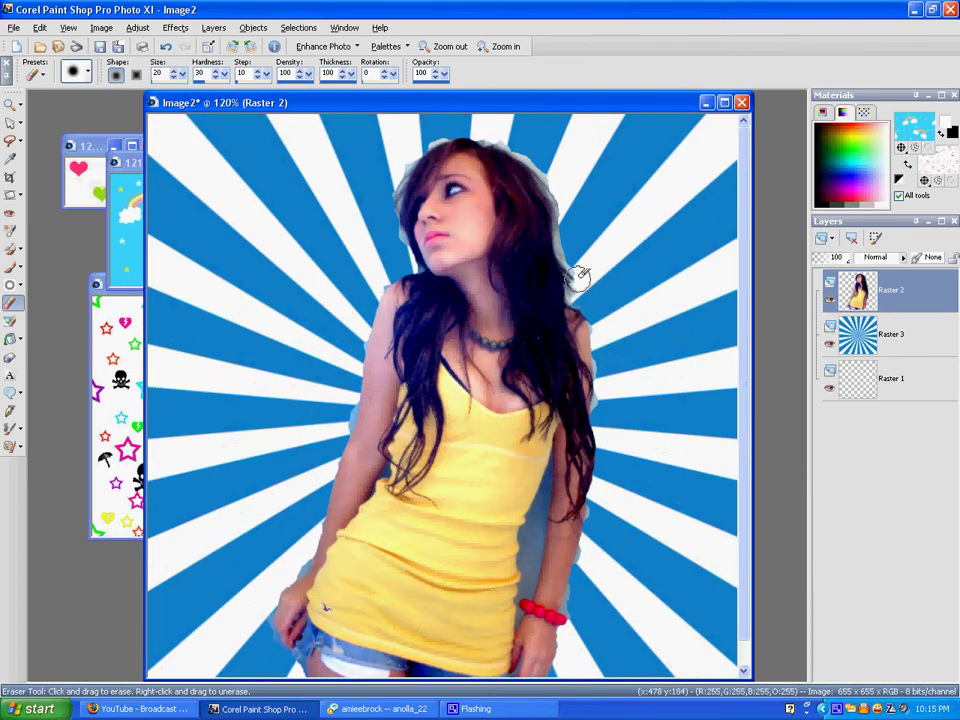
mouse_move(582, 274)
mouse_down()
mouse_move(550, 178)
mouse_move(535, 154)
mouse_move(494, 133)
mouse_move(418, 147)
mouse_move(394, 203)
mouse_up()
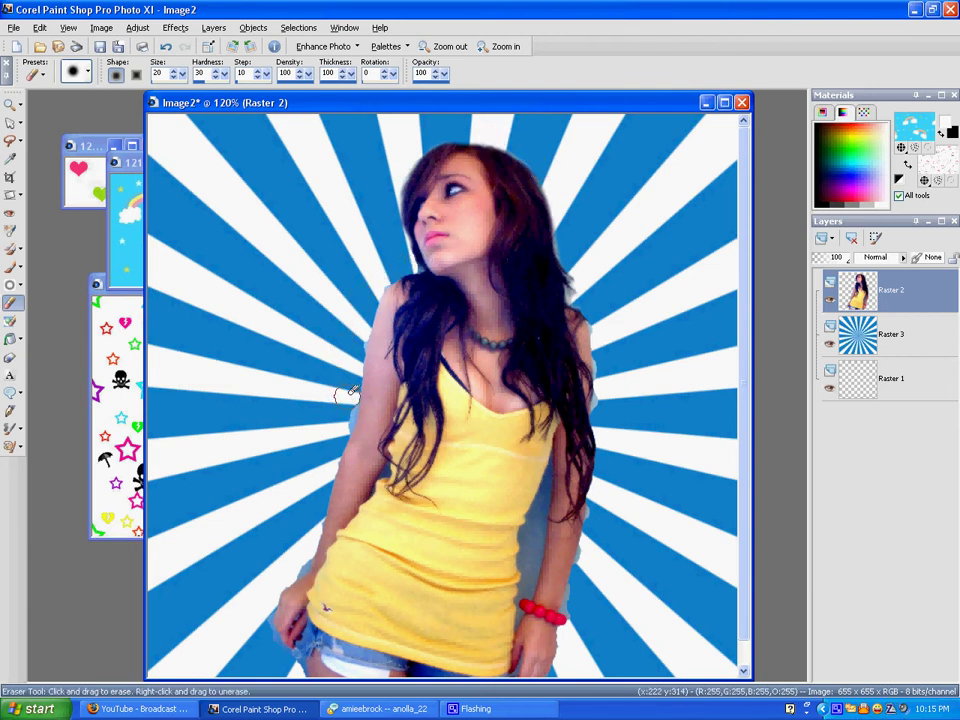
mouse_move(350, 393)
mouse_down()
mouse_move(301, 562)
mouse_move(302, 554)
mouse_move(264, 612)
mouse_move(297, 665)
mouse_up()
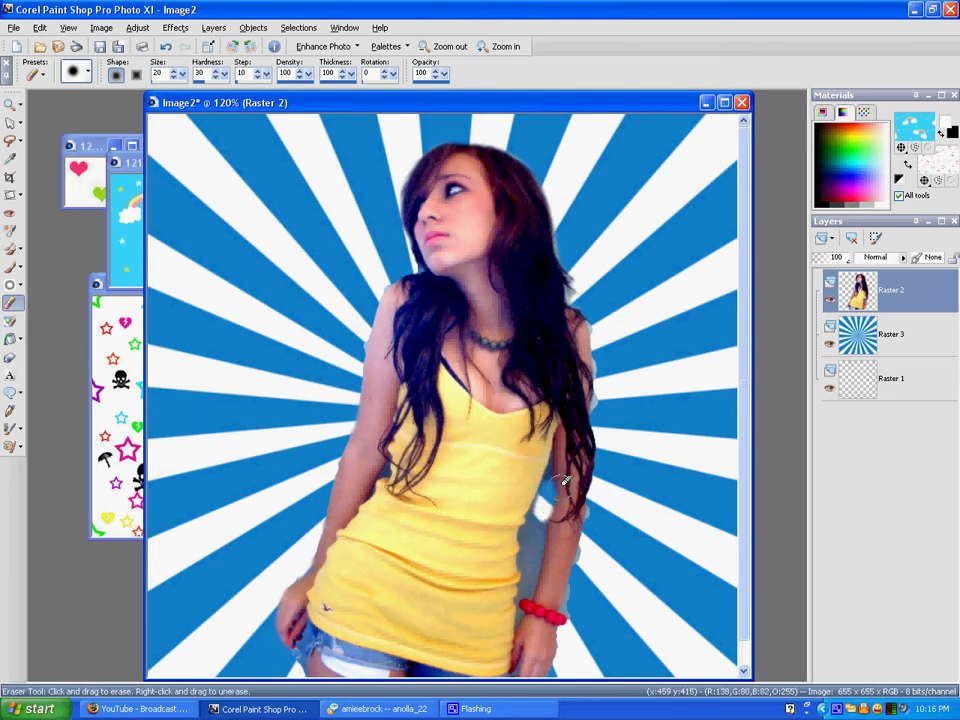
mouse_move(558, 474)
mouse_down()
mouse_move(552, 520)
mouse_move(547, 495)
mouse_move(534, 519)
mouse_move(525, 587)
mouse_move(537, 502)
mouse_move(585, 508)
mouse_move(577, 590)
mouse_up()
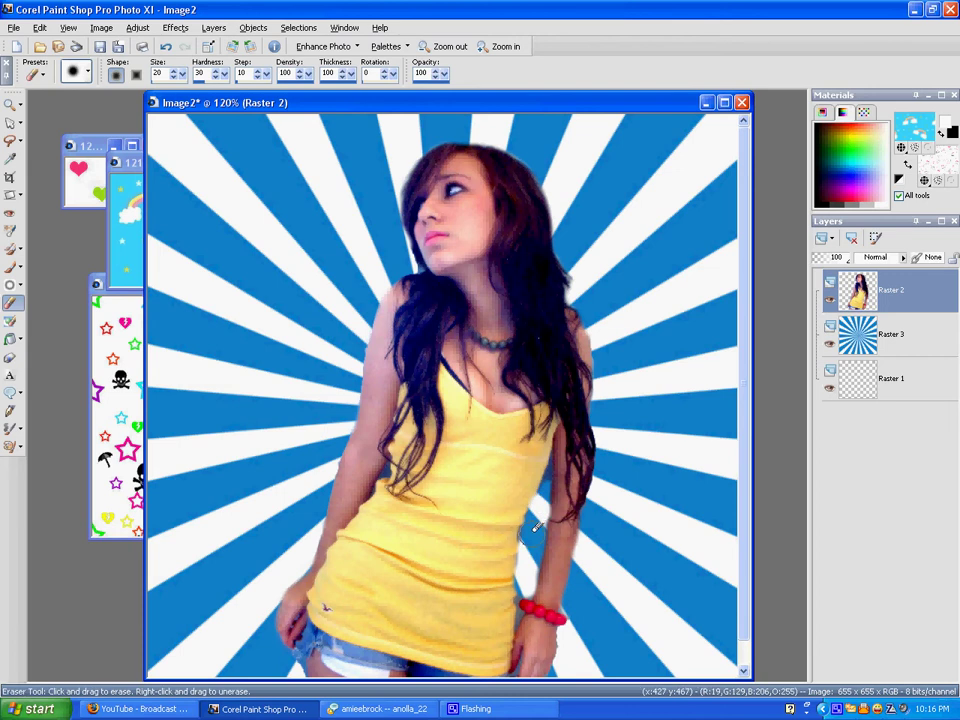
- Shrink the eraser to size 4 and erase the remaining fringe along the bottom edge
scroll(537, 525, down, 2)
scroll(537, 528, up, 3)
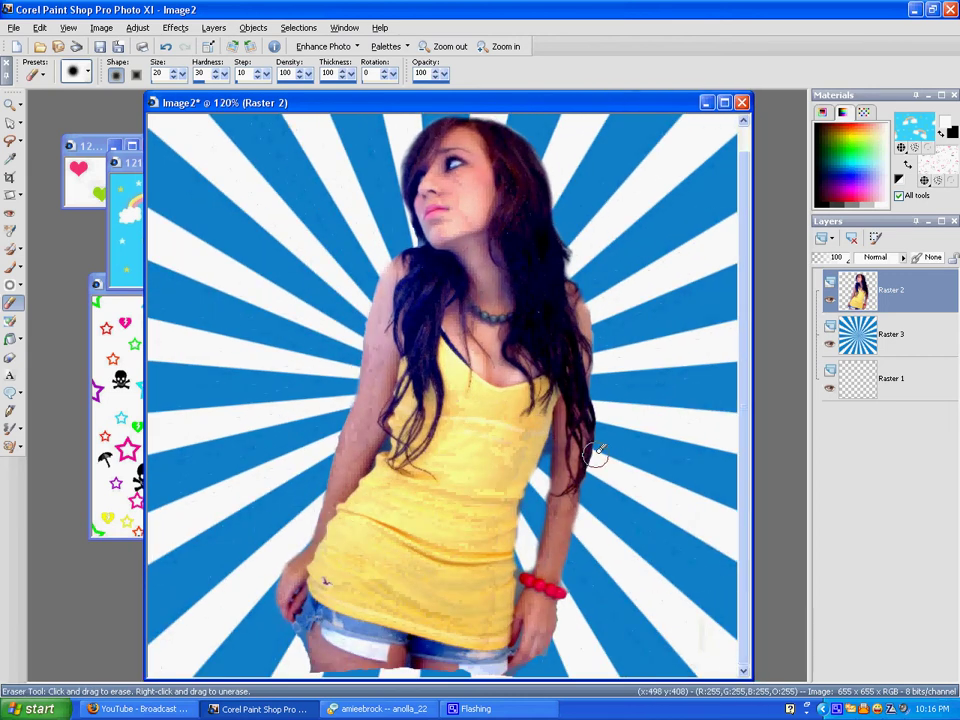
scroll(581, 369, up, 1)
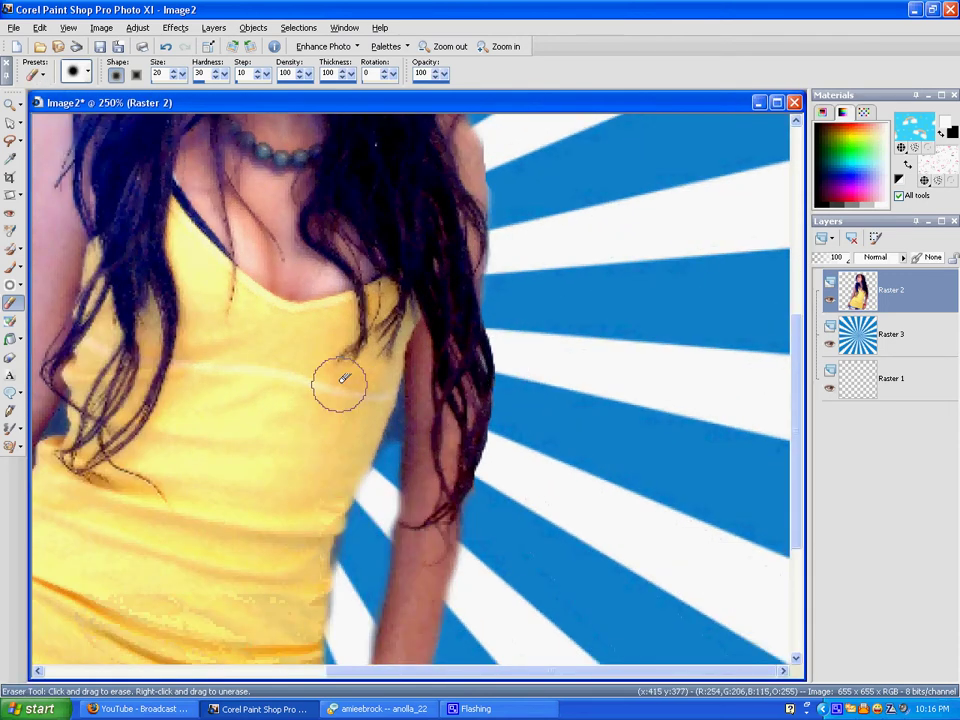
click(177, 78)
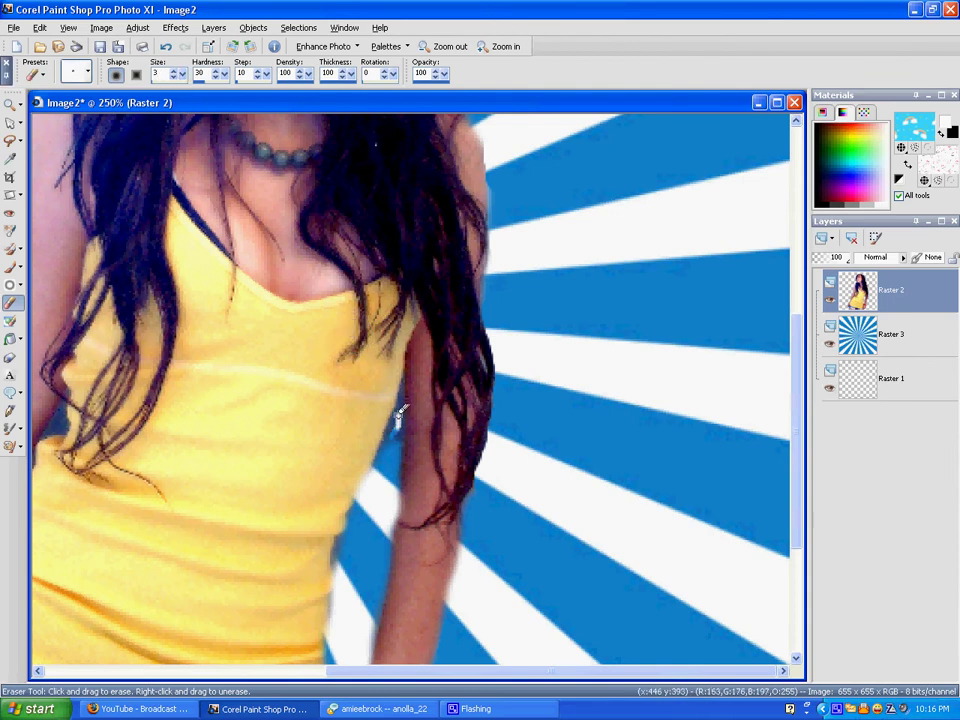
click(176, 74)
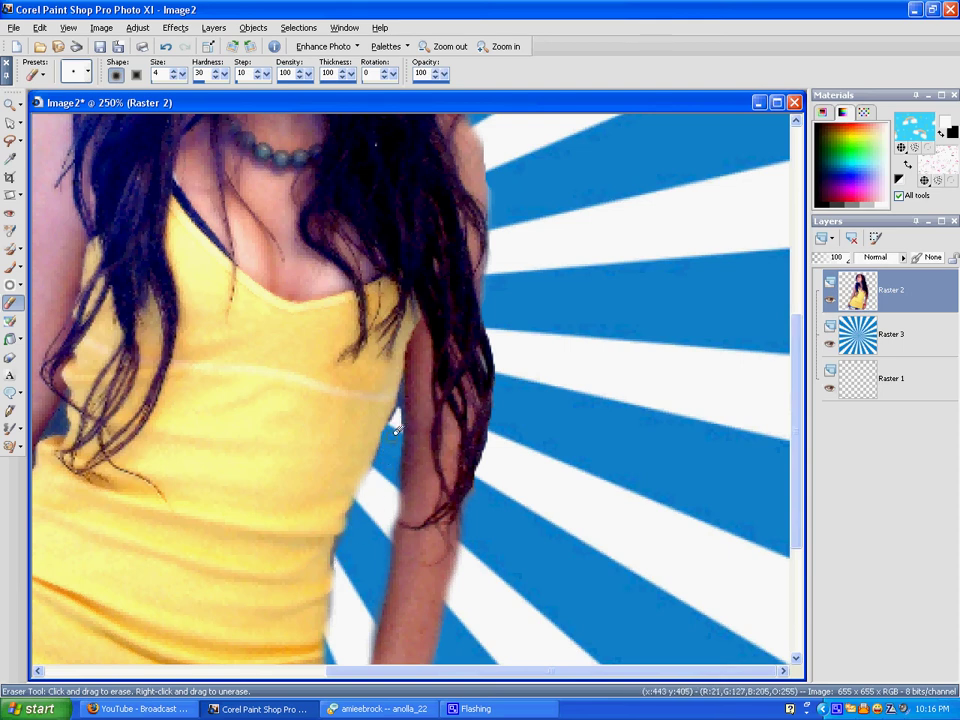
drag(386, 671, 321, 671)
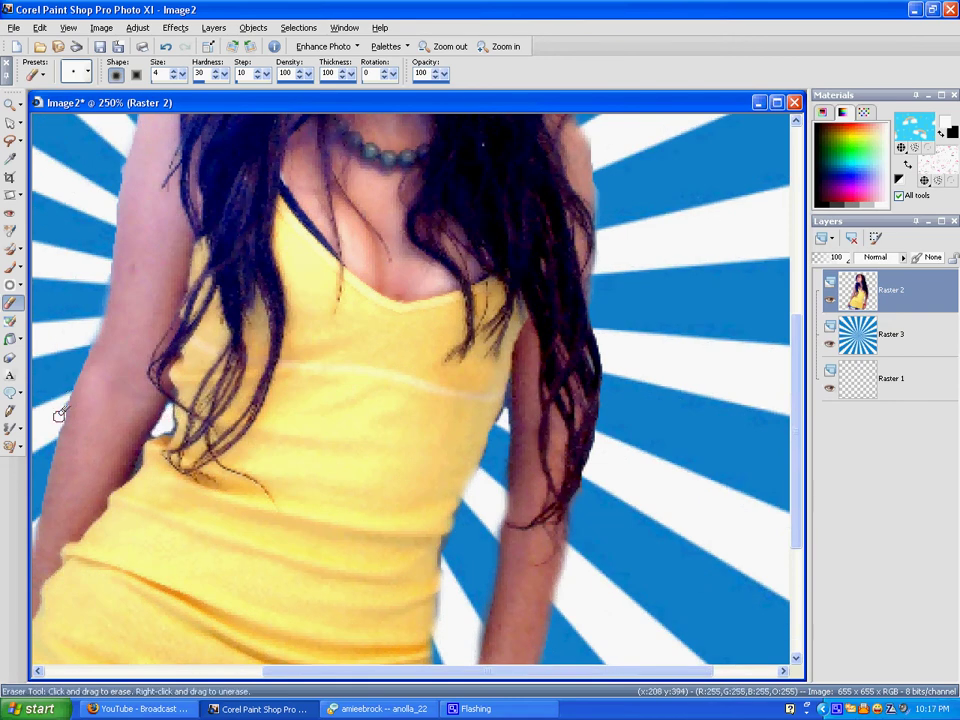
- Drag the girl's Raster 2 layer slightly left and down with the Pick tool
scroll(115, 396, down, 3)
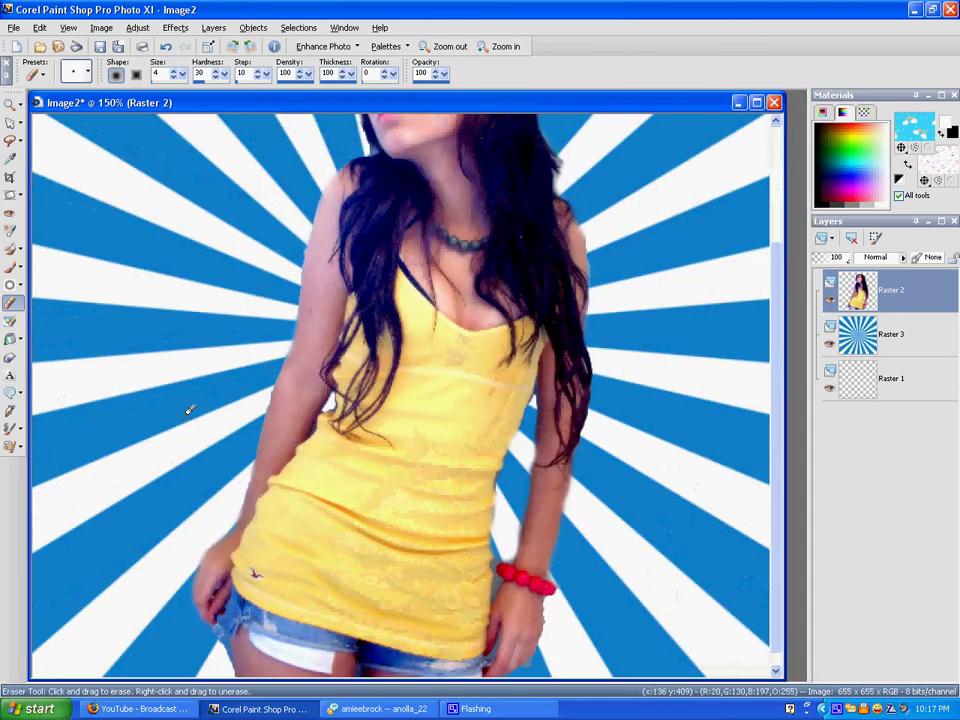
scroll(287, 453, down, 1)
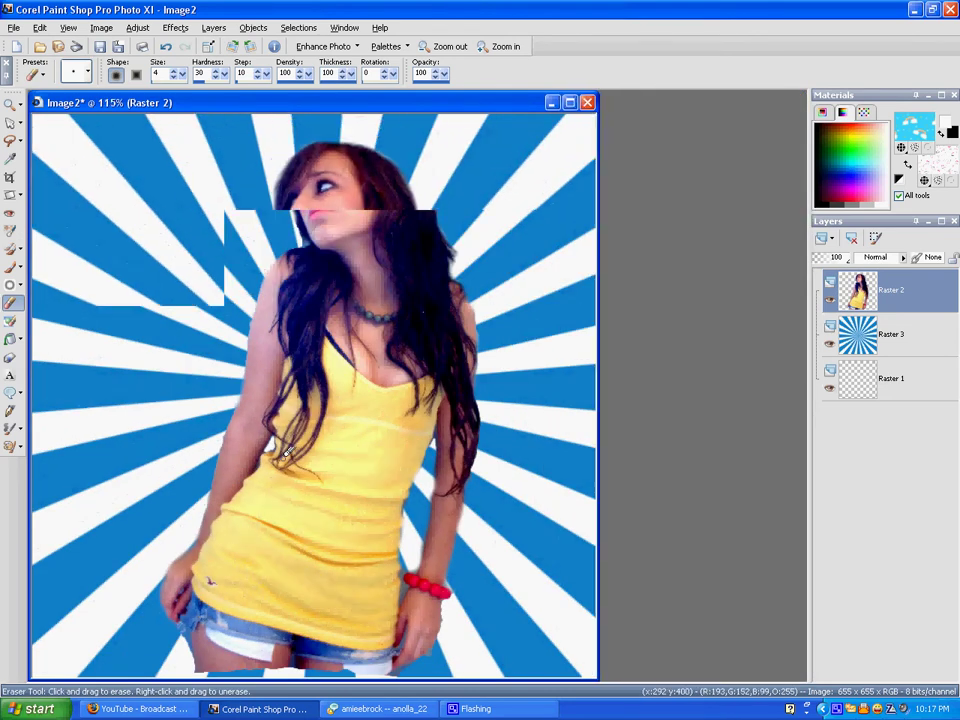
click(10, 122)
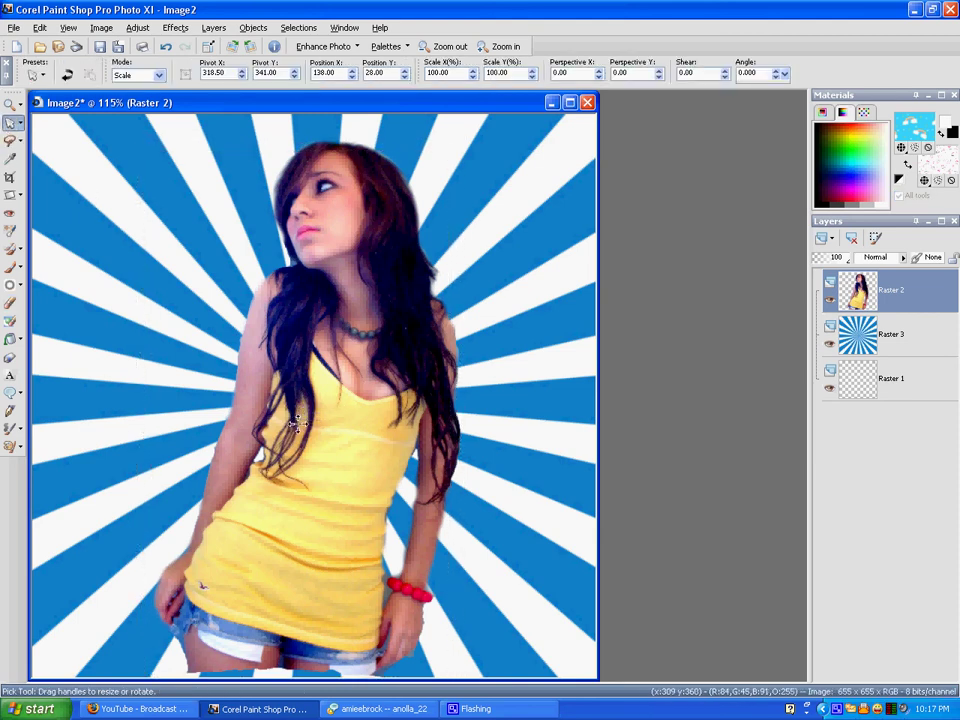
drag(308, 408, 305, 421)
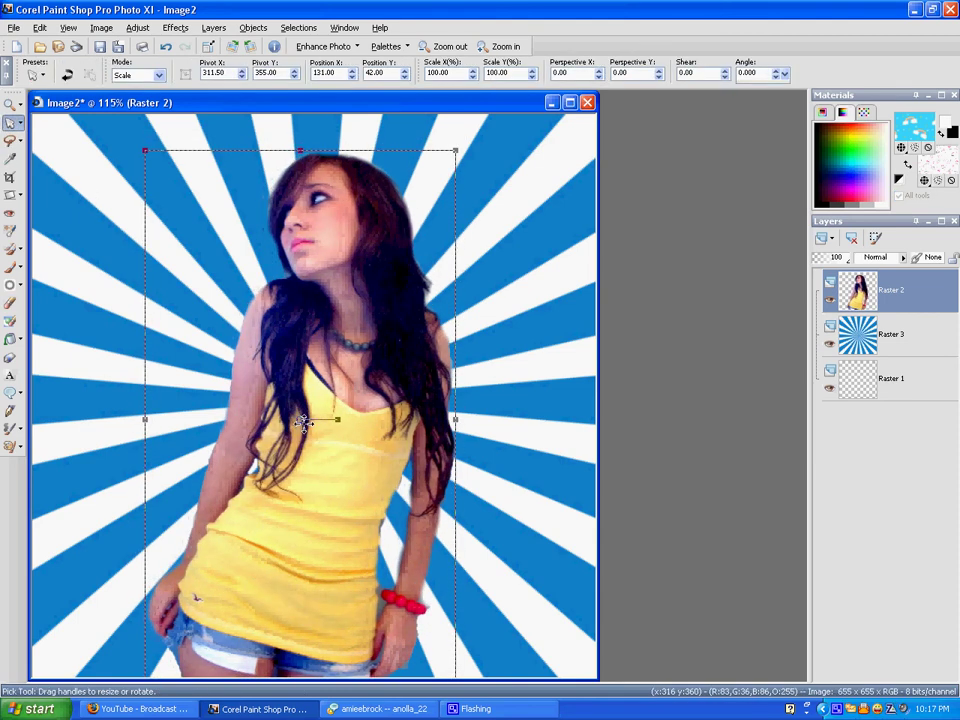
click(891, 290)
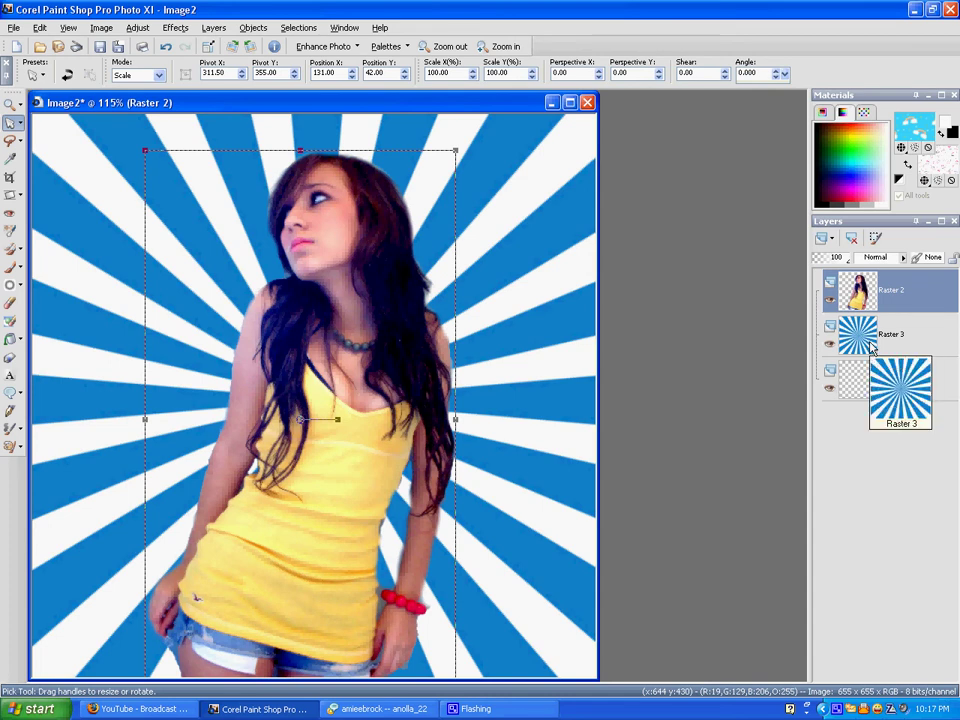
- Trace an Edge Seeker outline along the top's neckline and right edge toward the hem
click(10, 140)
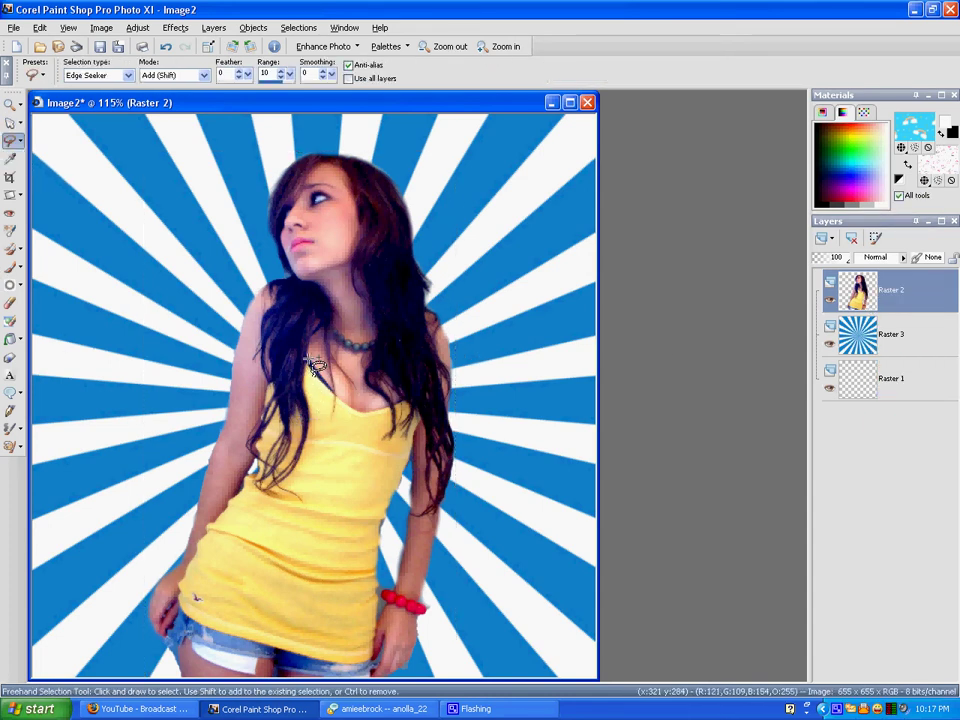
click(344, 403)
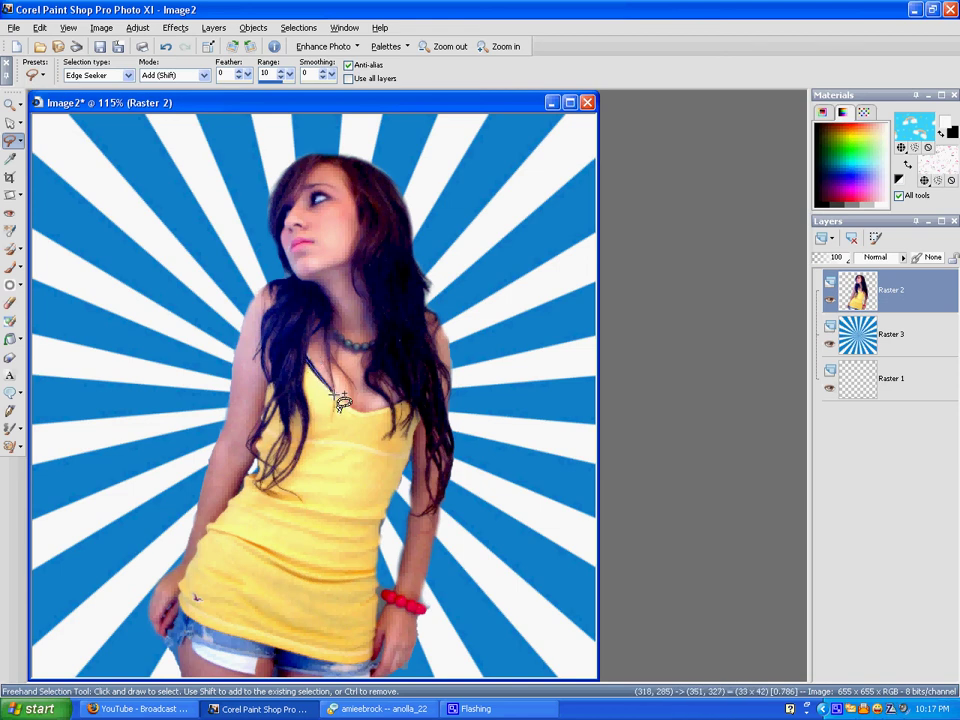
click(360, 413)
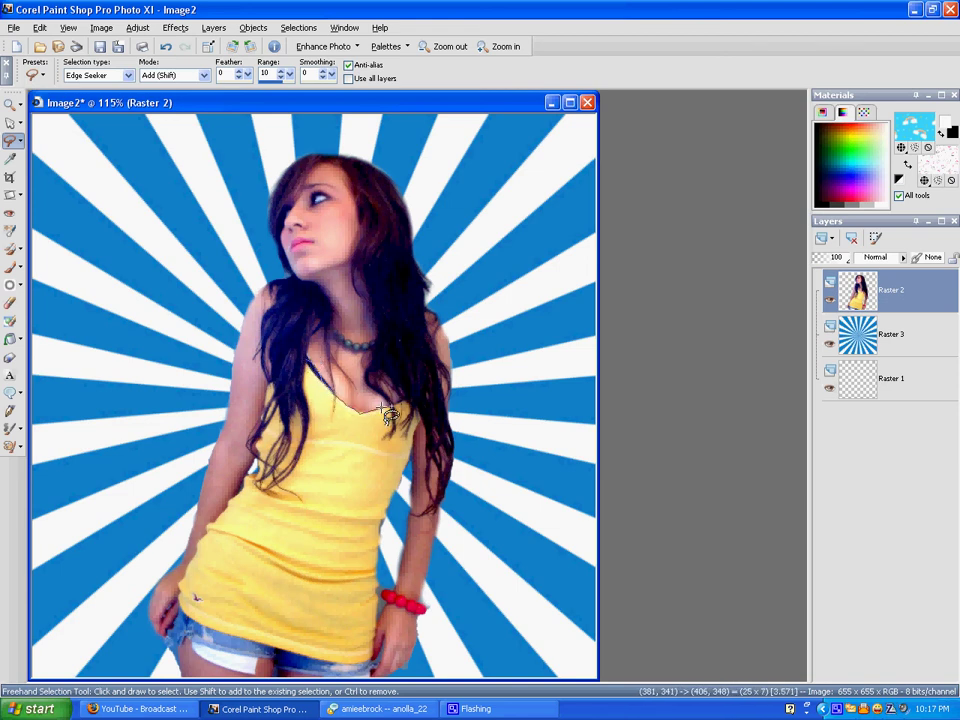
click(383, 409)
click(391, 414)
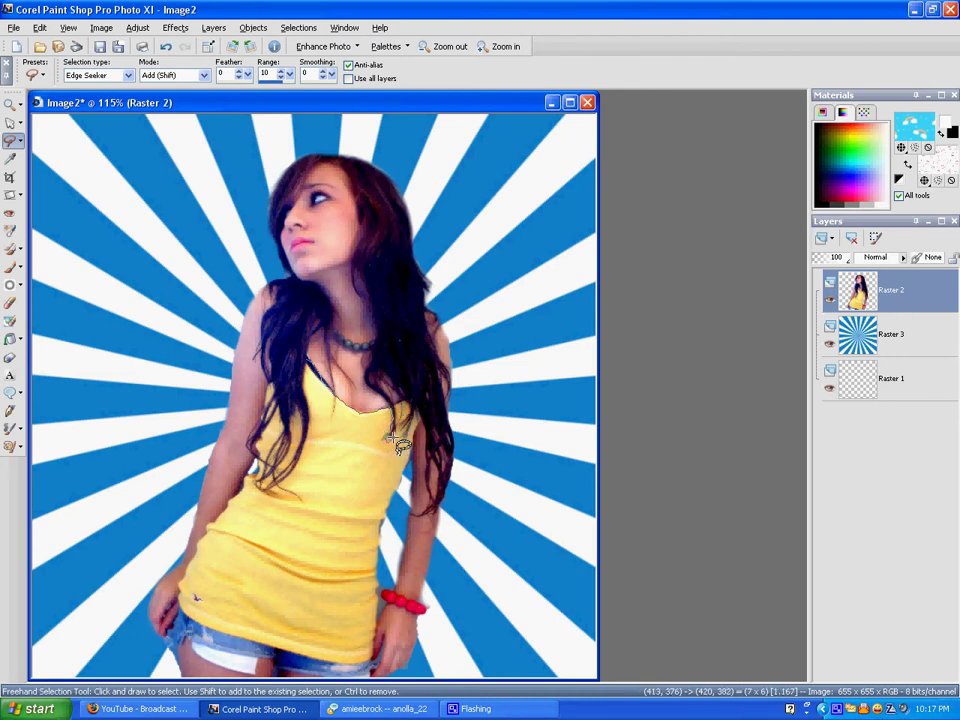
click(392, 434)
click(404, 452)
click(381, 532)
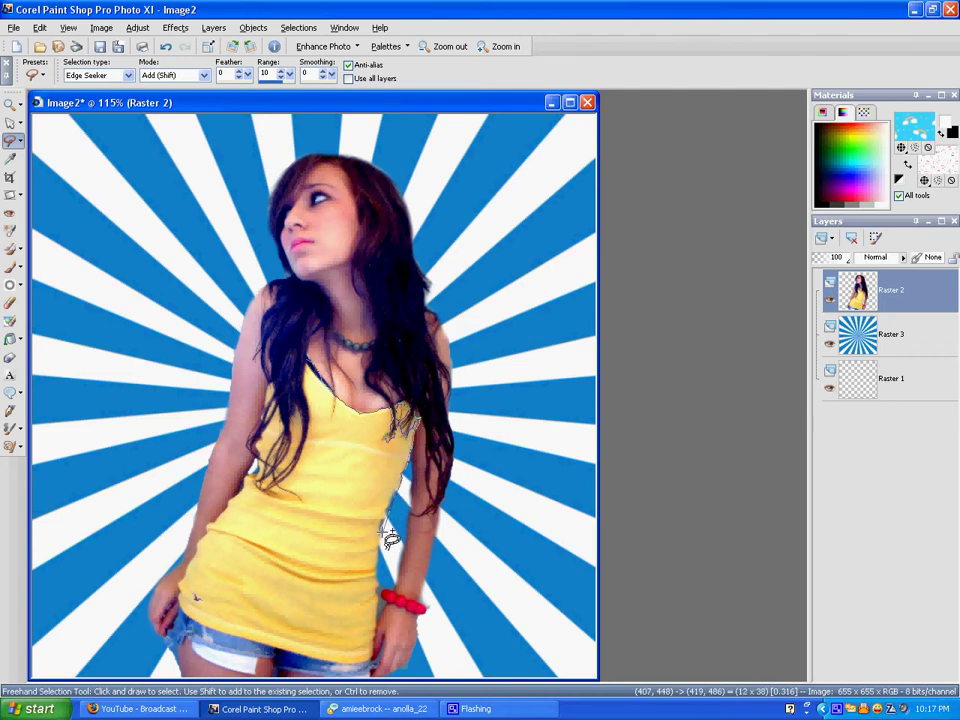
click(380, 562)
click(379, 610)
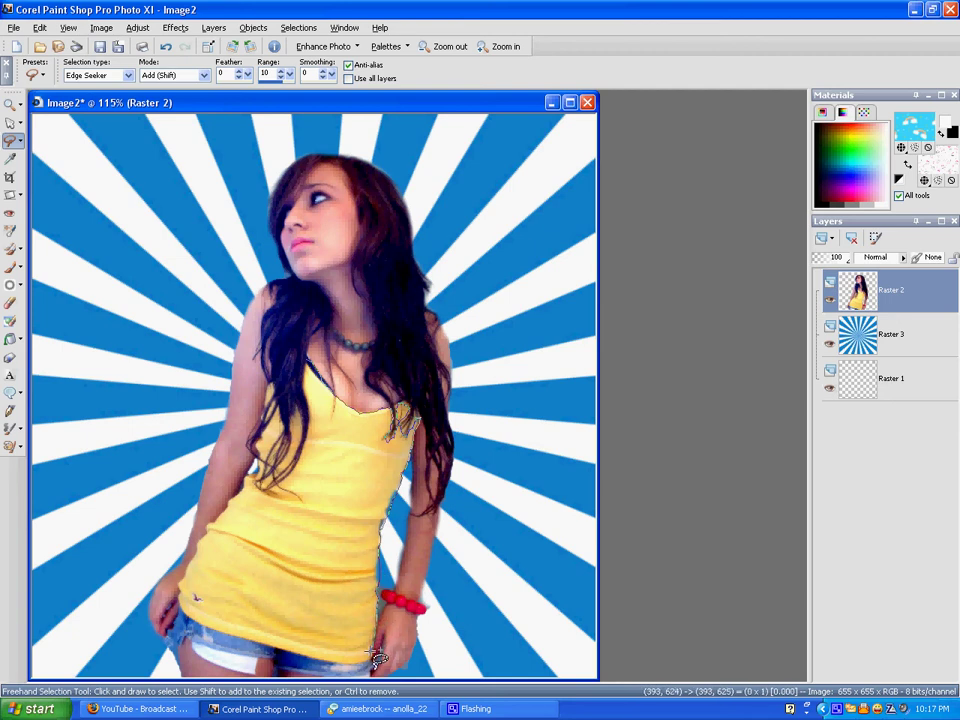
- Continue the outline along the hem and up the left edge, closing it at the strap
click(323, 665)
click(228, 631)
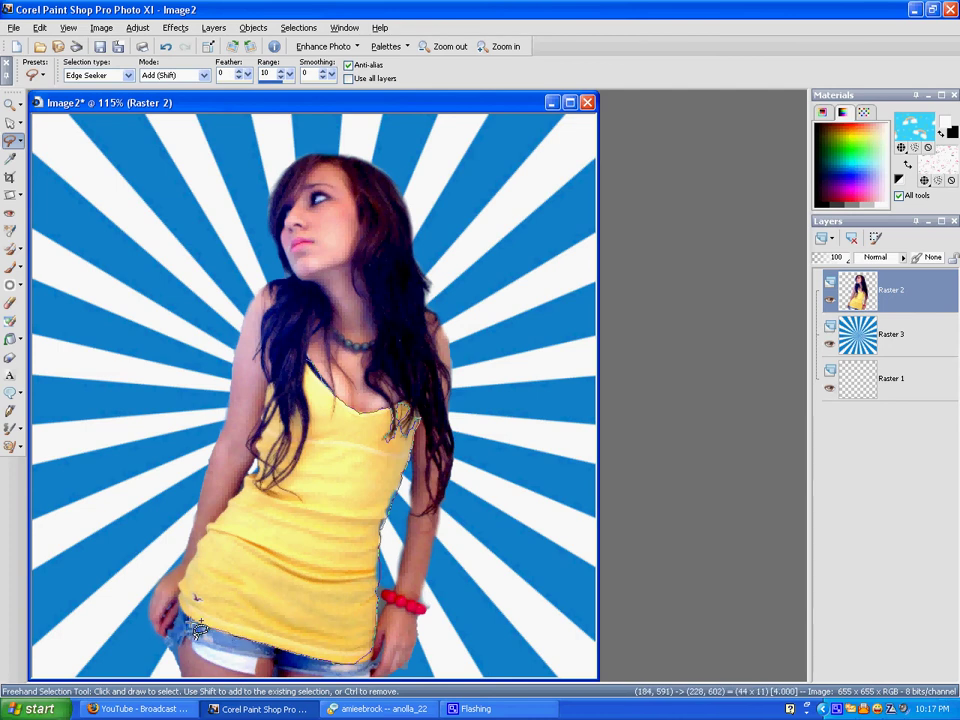
click(189, 553)
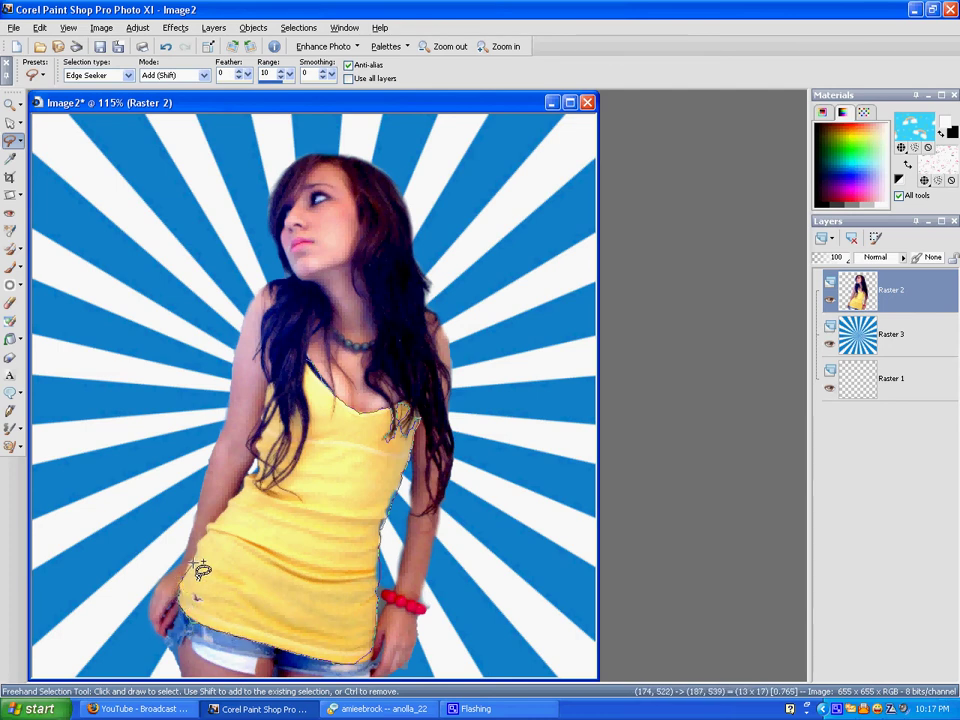
click(220, 500)
click(256, 472)
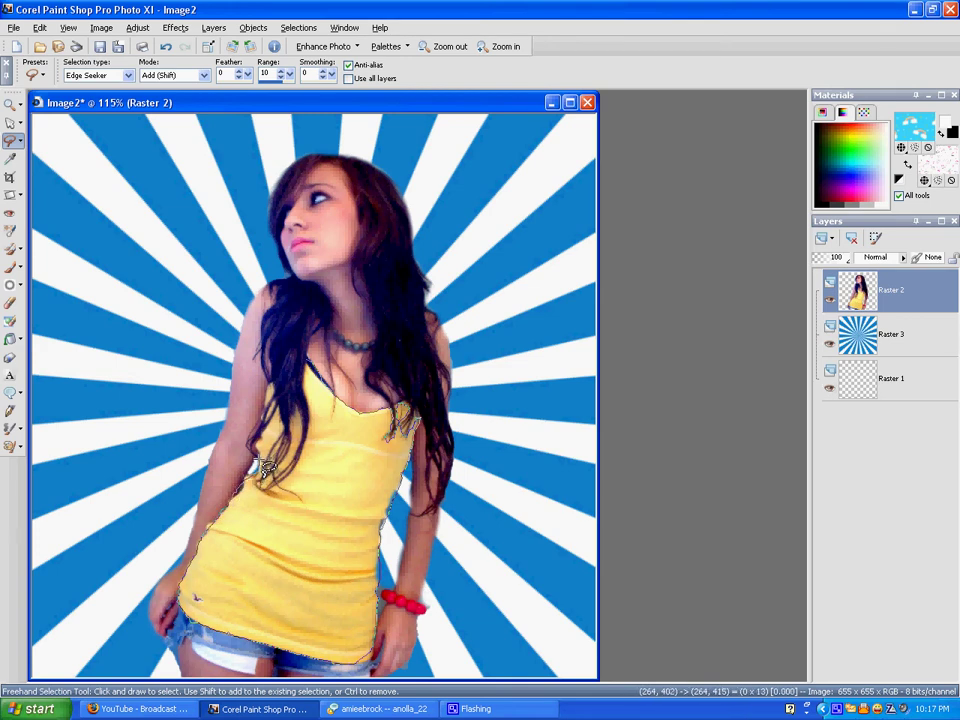
click(268, 473)
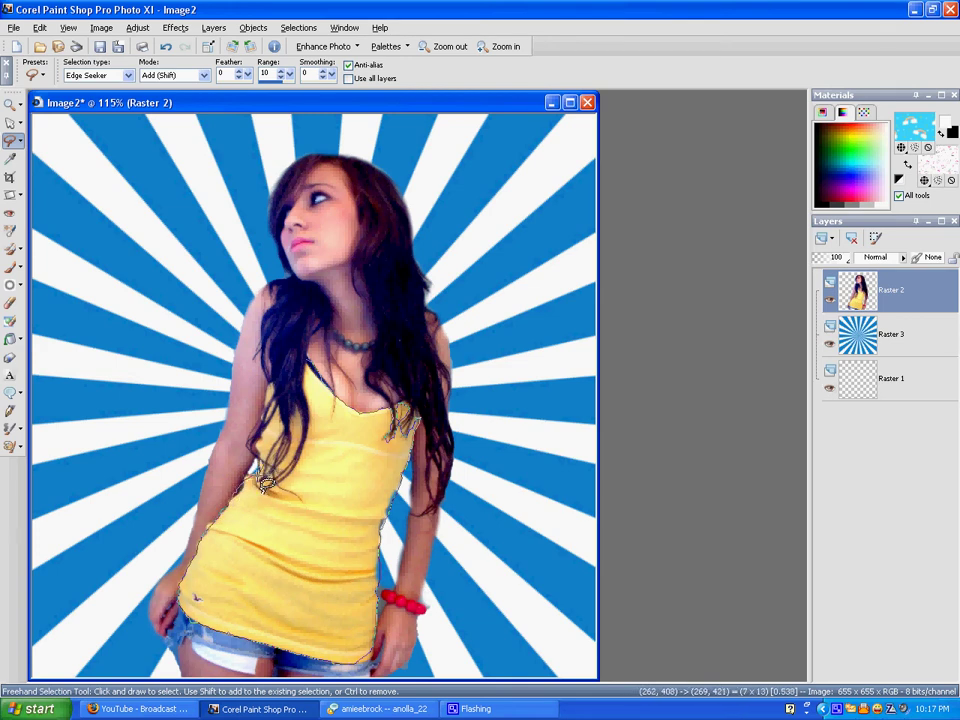
click(275, 478)
click(279, 487)
click(318, 417)
click(315, 405)
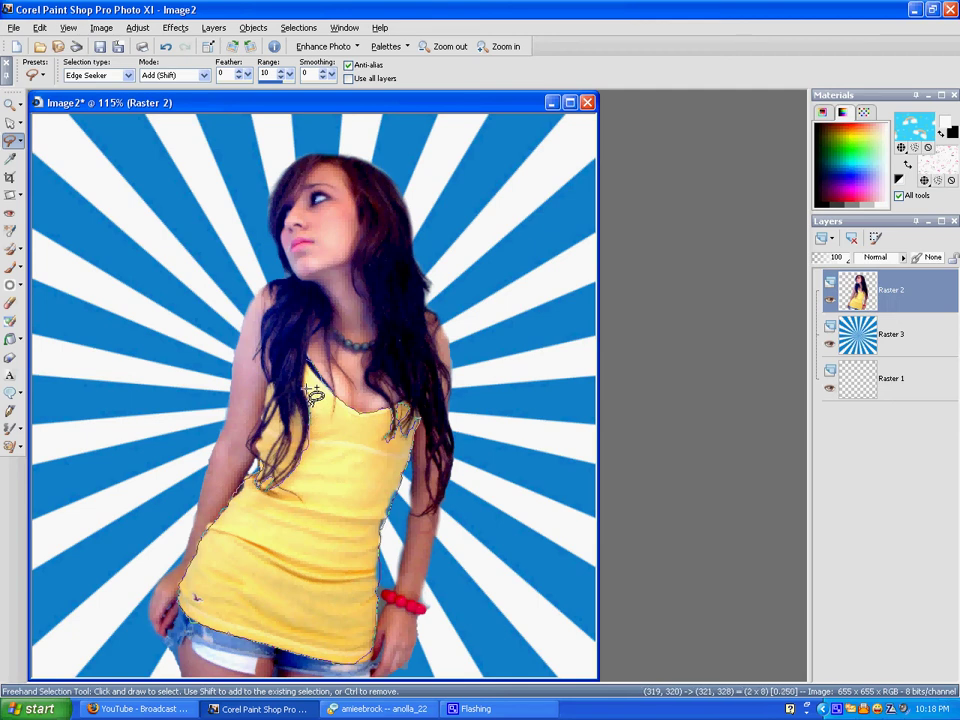
click(313, 371)
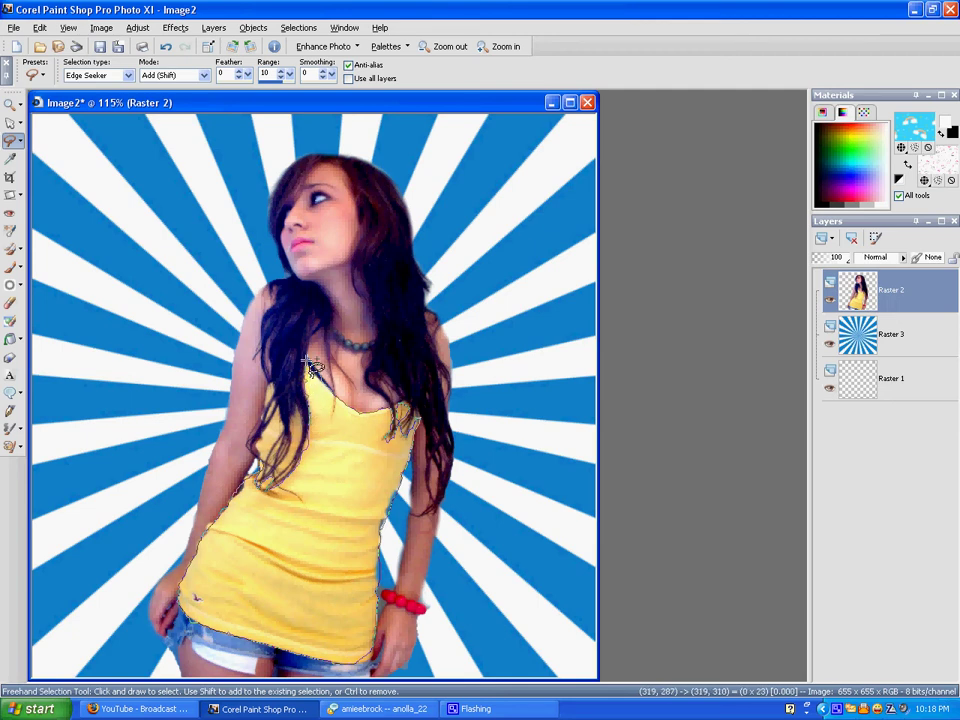
double_click(313, 362)
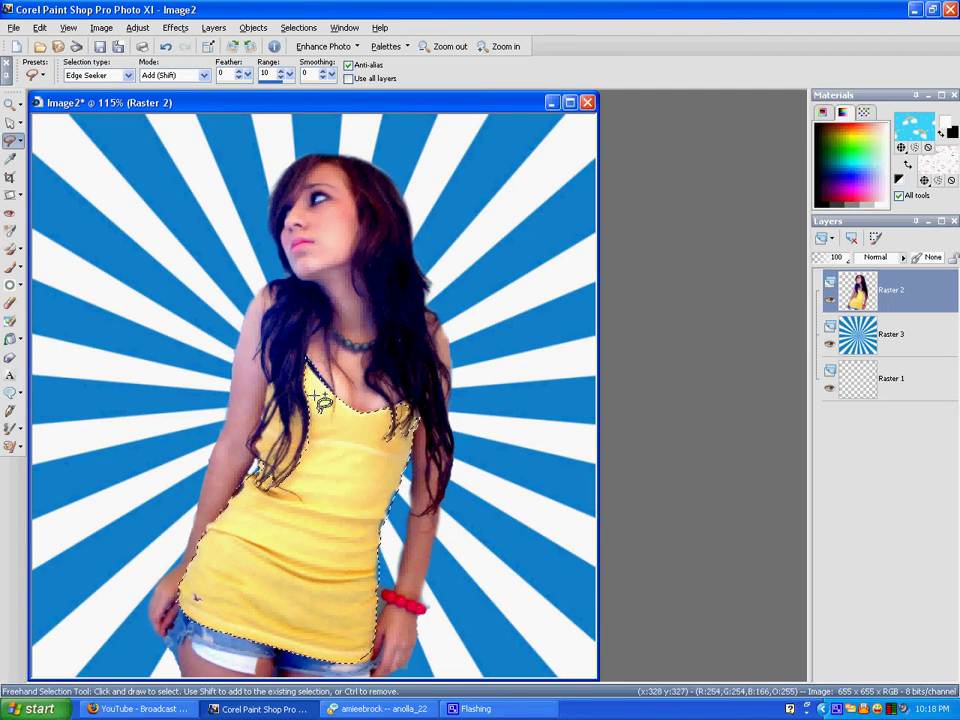
- Add the missed part of the top beside the hair to the selection
click(261, 386)
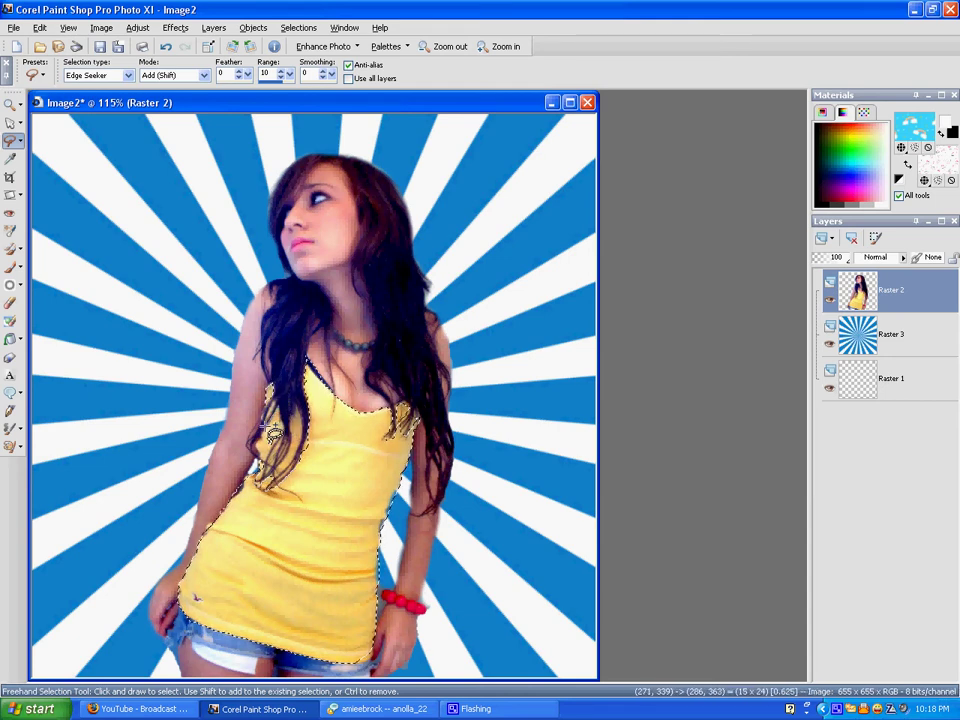
click(267, 432)
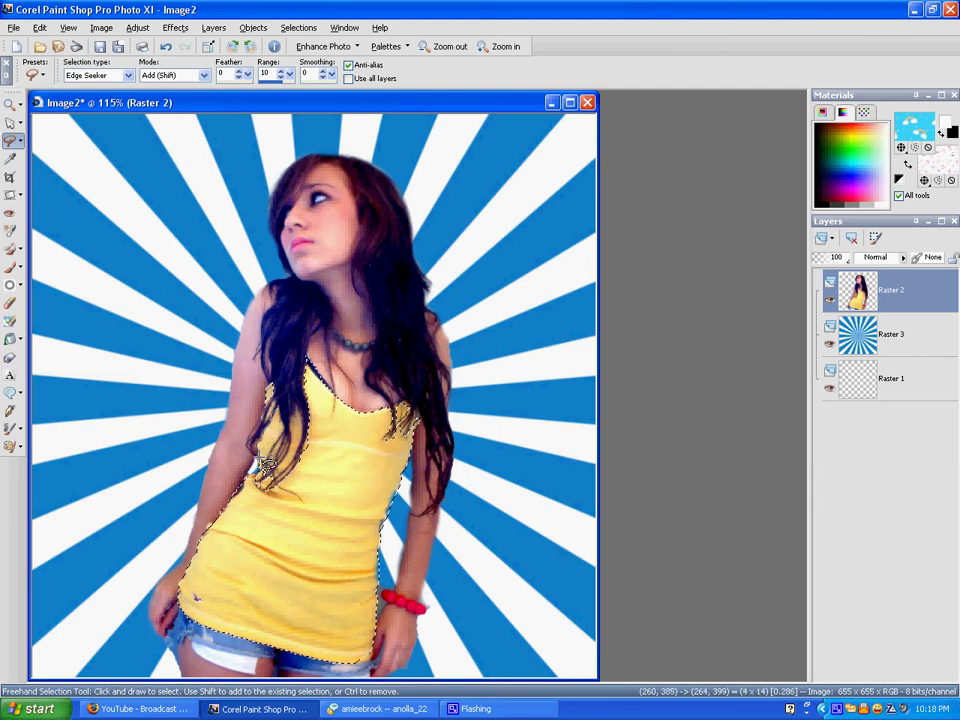
double_click(313, 430)
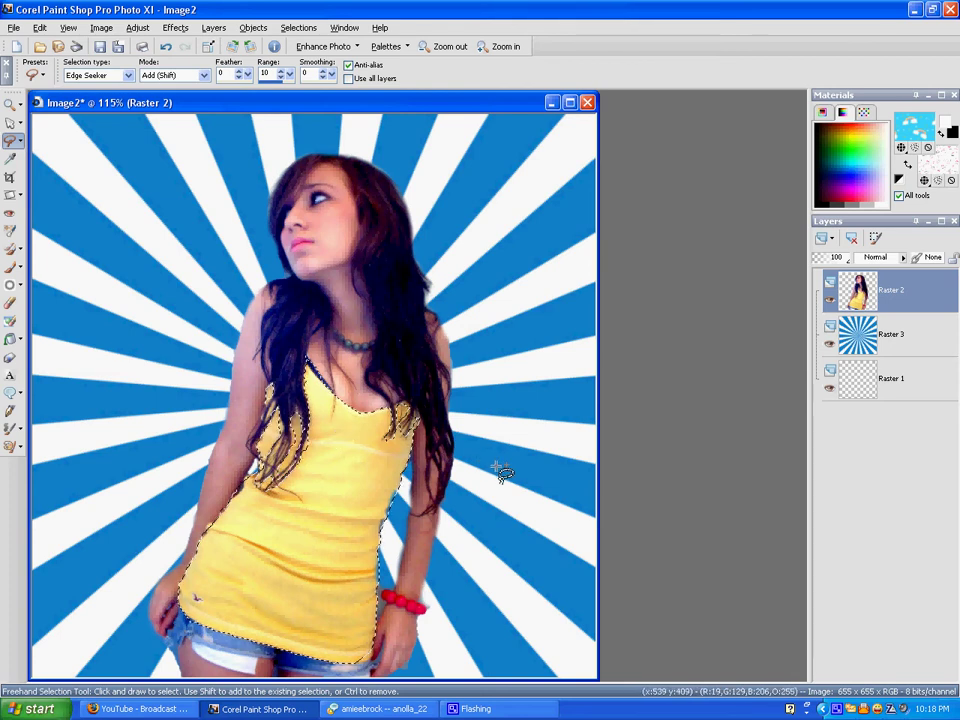
- Promote the yellow-top selection to its own layer, then clear the selection on Raster 2
right_click(843, 297)
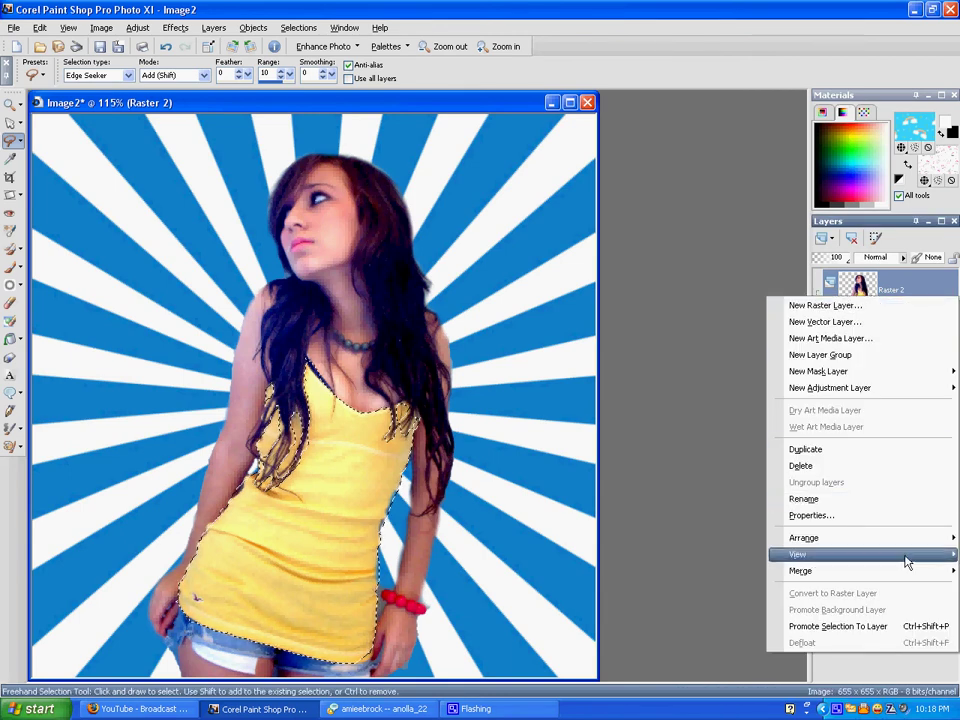
click(911, 626)
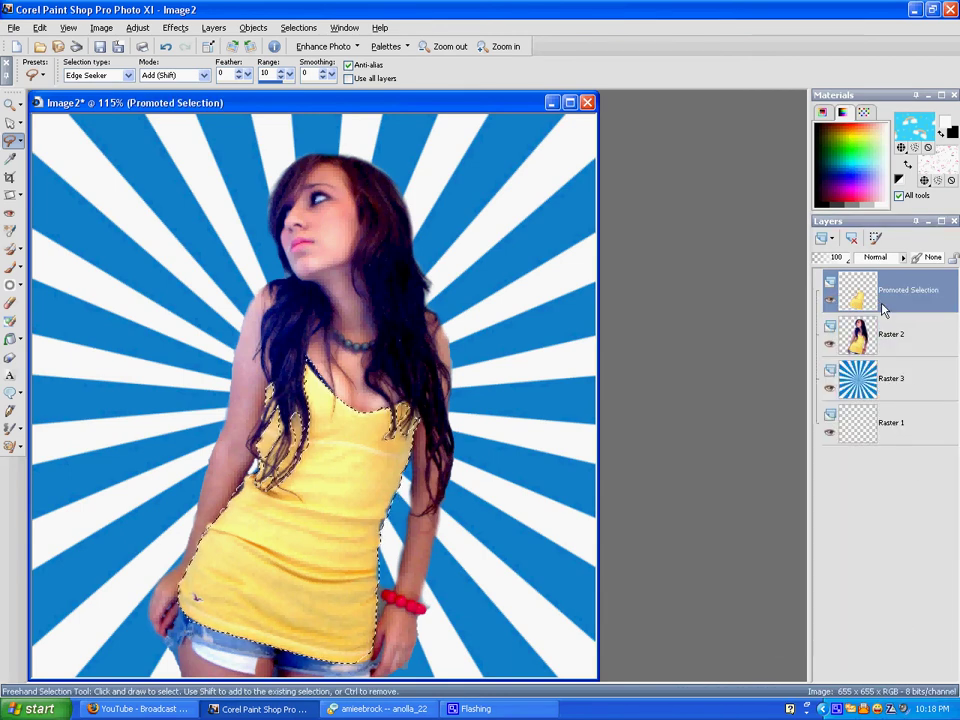
click(860, 340)
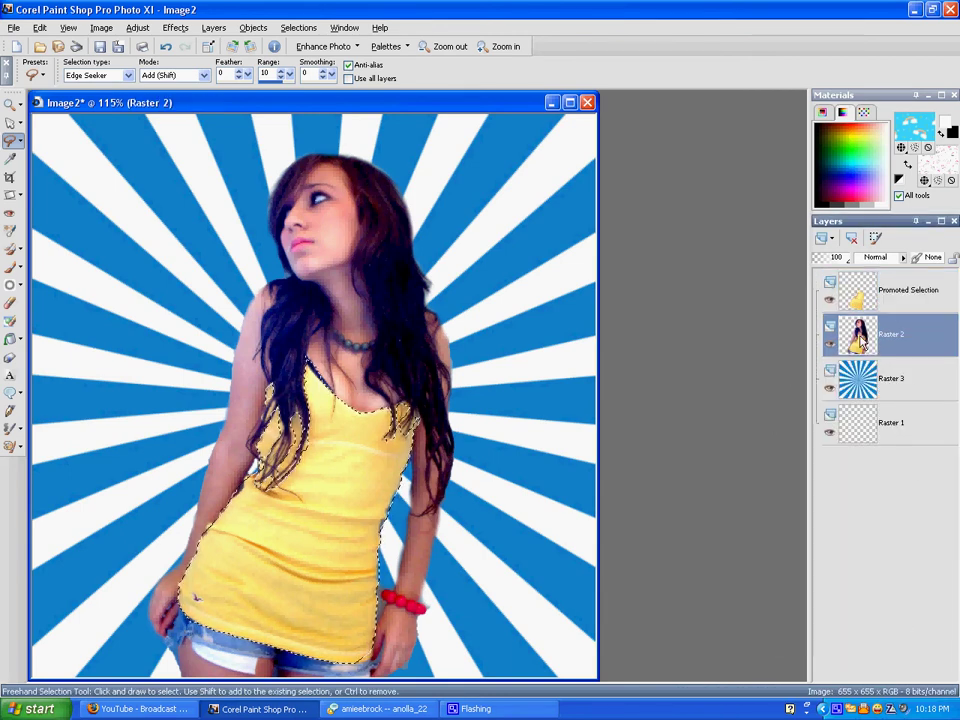
key(ctrl+d)
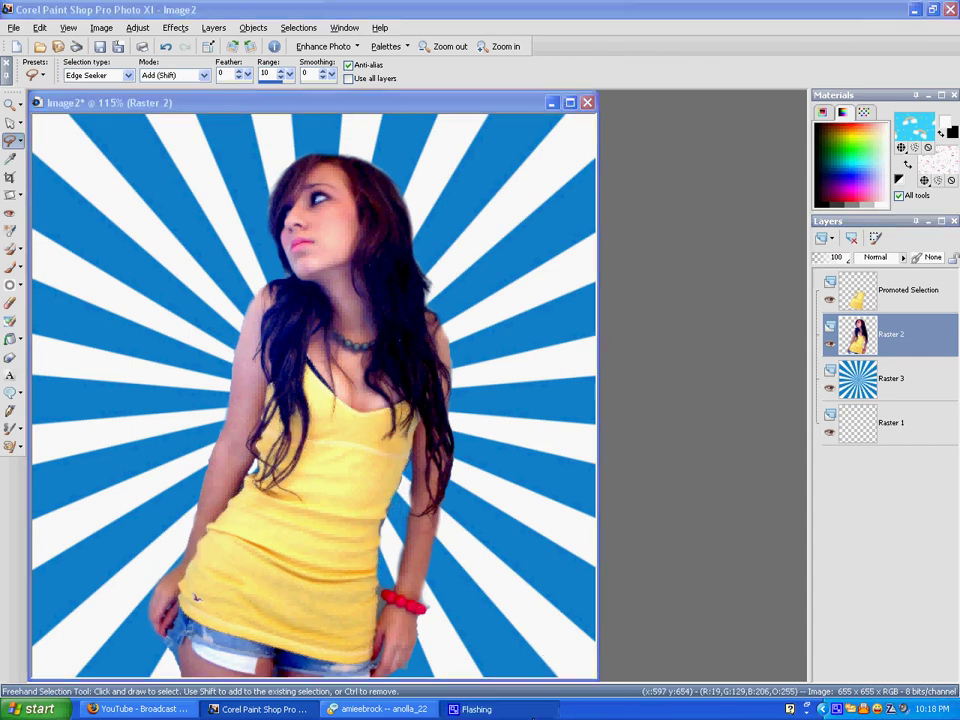
- Apply One Step Noise Removal to the girl's photo layer
right_click(838, 710)
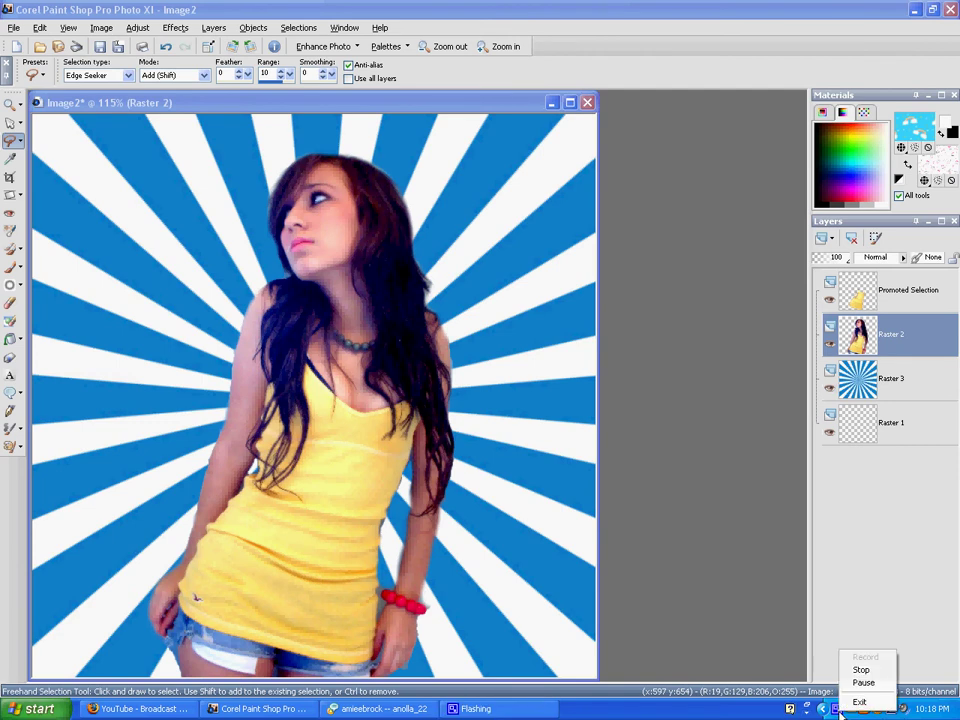
click(380, 105)
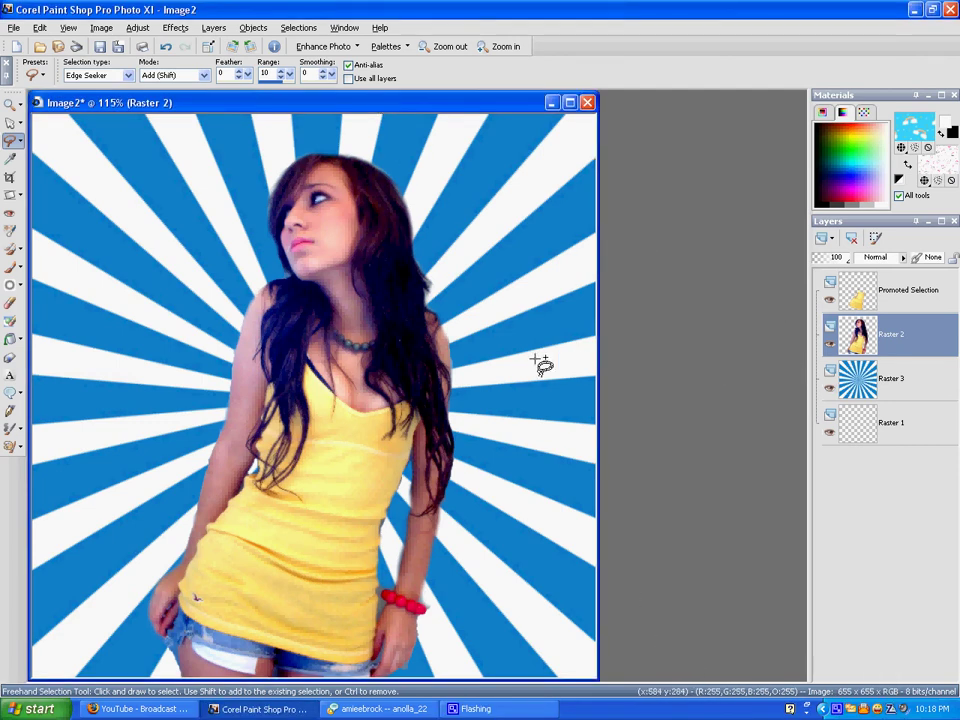
click(865, 352)
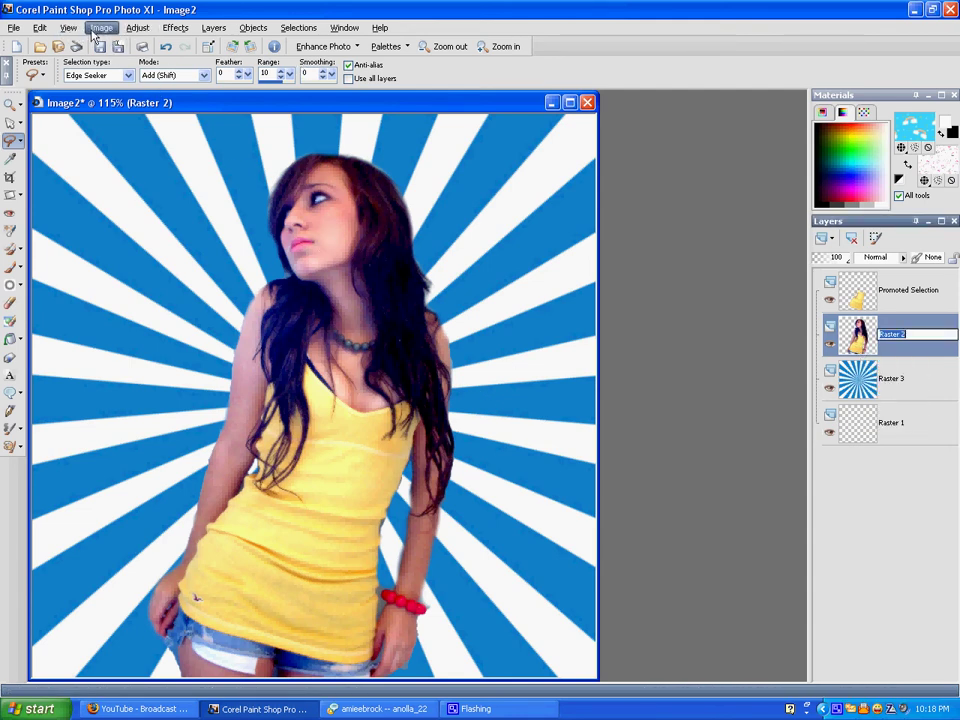
click(305, 50)
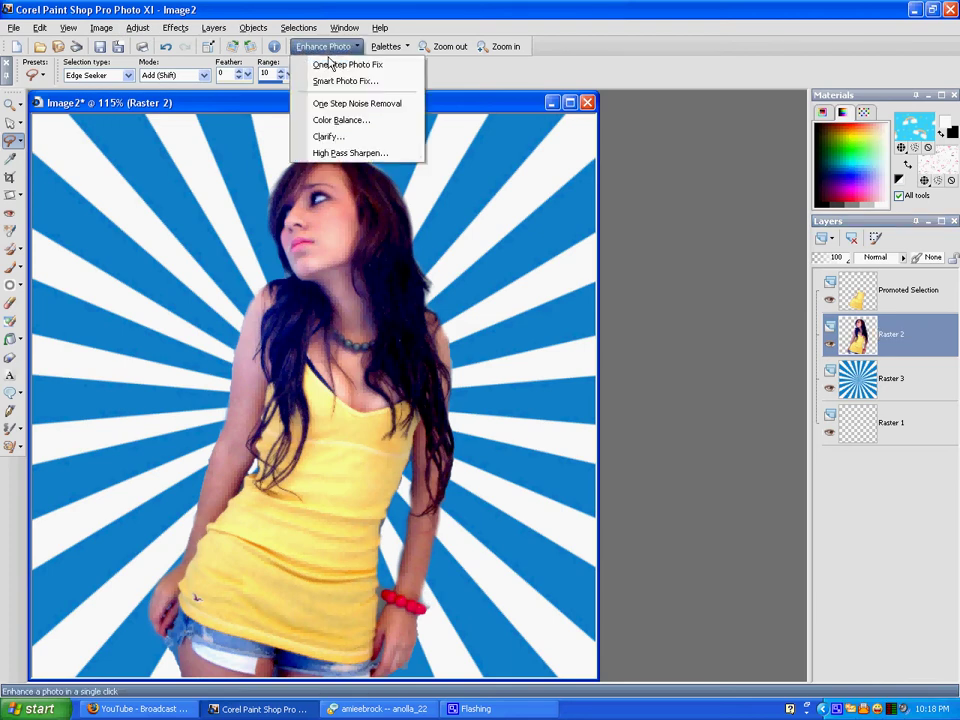
click(351, 104)
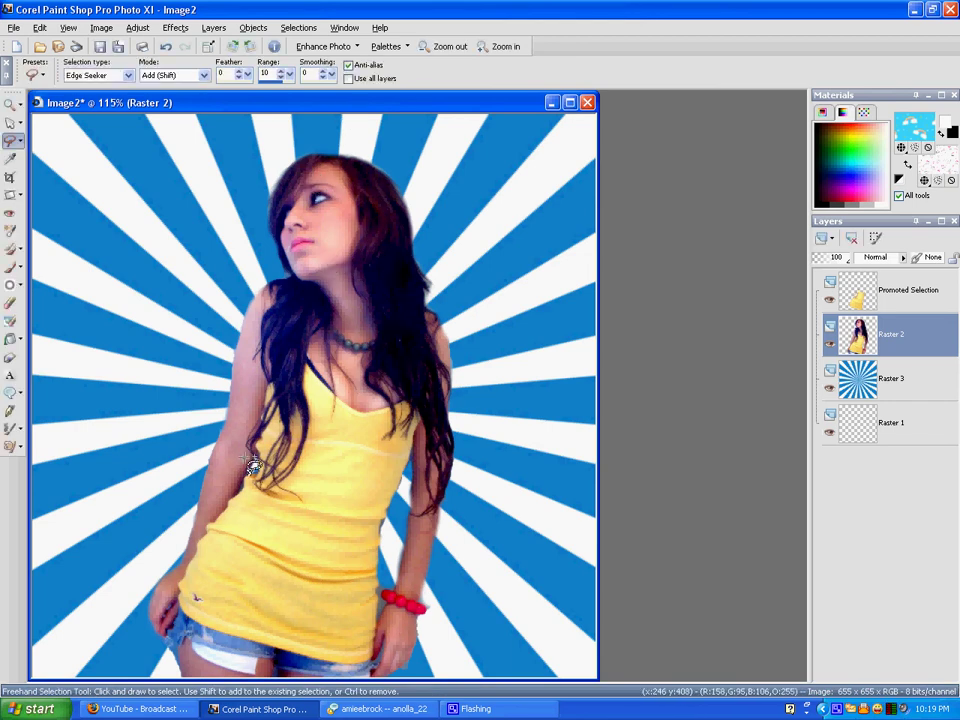
- Apply the Black and White Film photo effect to the girl's Raster 2 layer
click(175, 27)
mouse_move(259, 204)
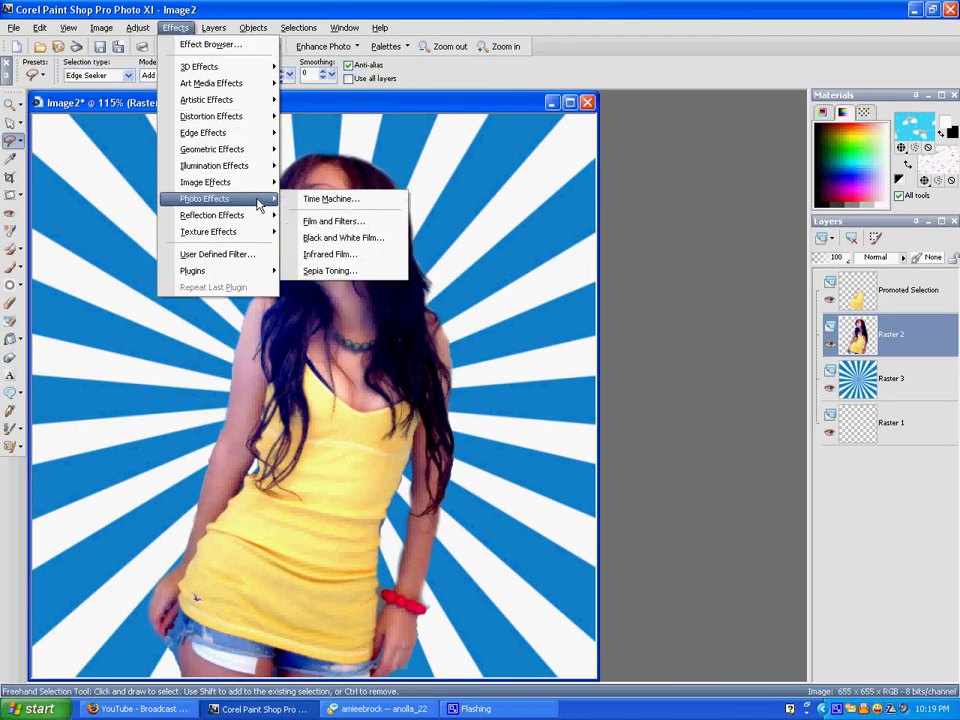
click(335, 238)
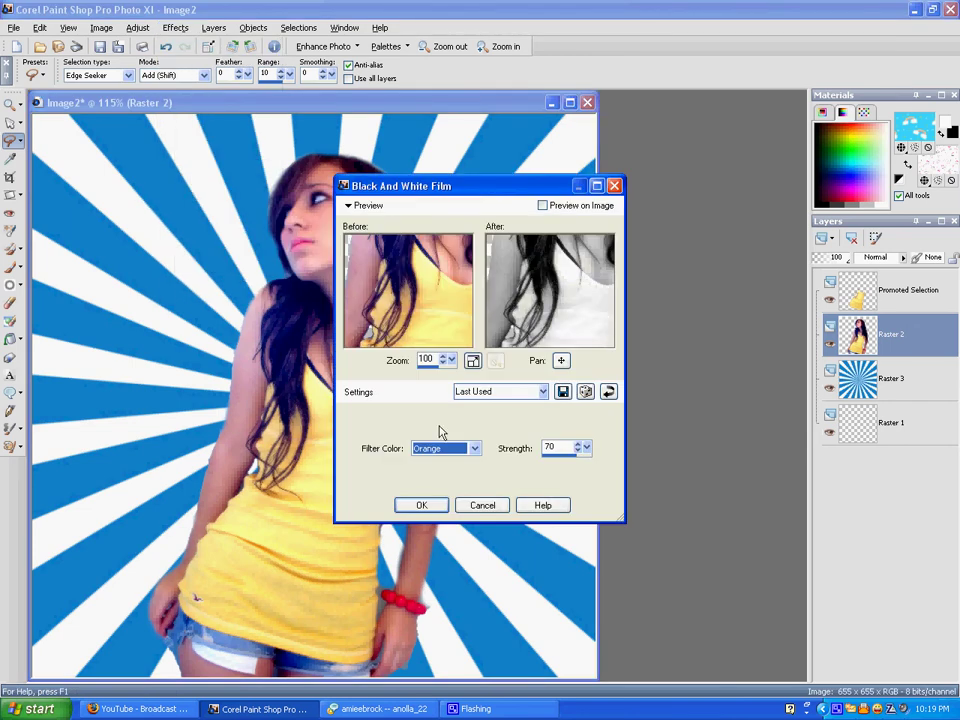
click(428, 506)
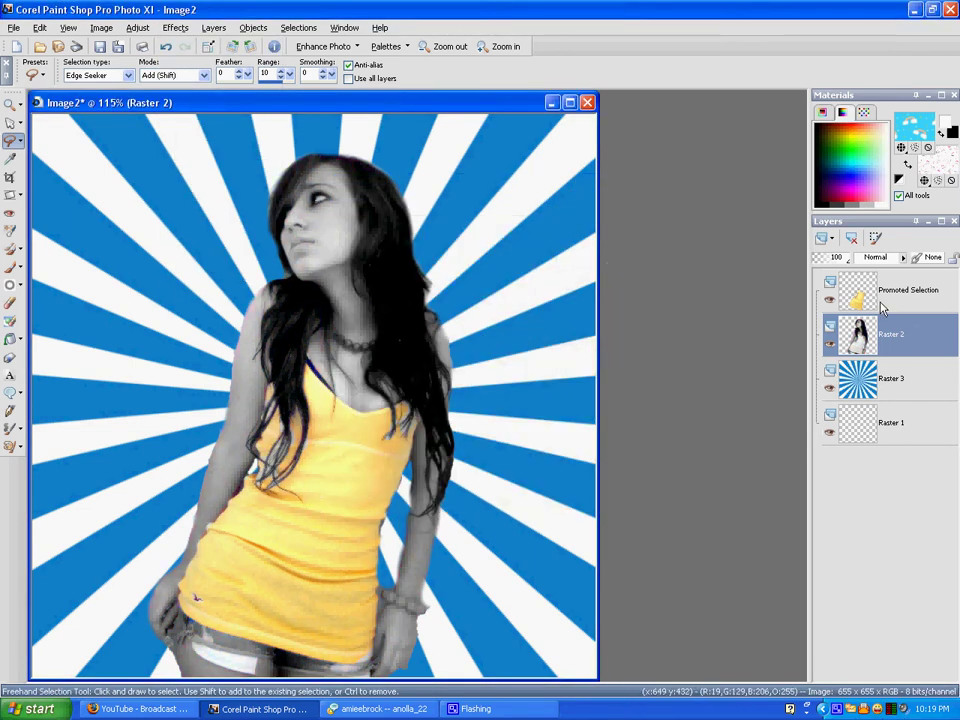
mouse_move(880, 306)
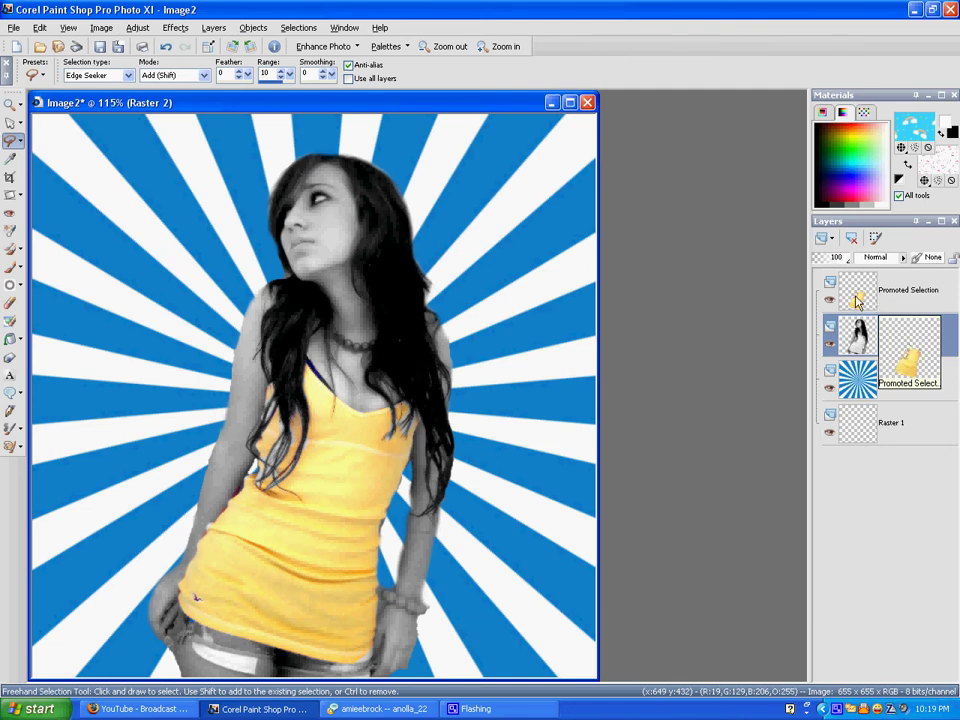
- On the Promoted Selection layer, clone yellow fabric over the stray hair using brush size 9
click(857, 300)
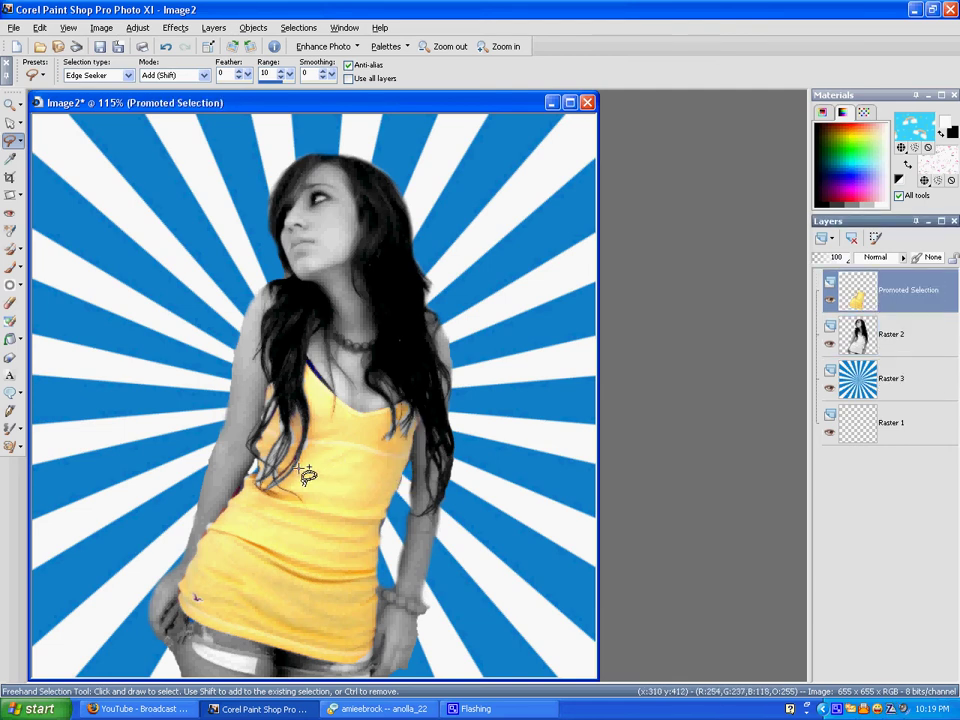
scroll(345, 442, up, 1)
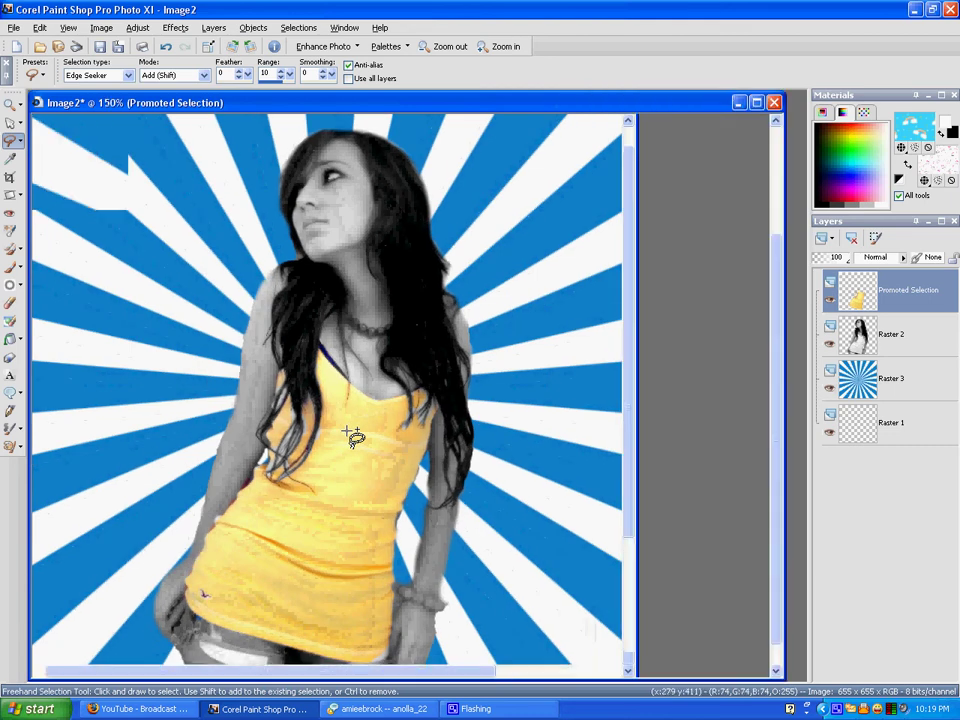
scroll(352, 436, up, 3)
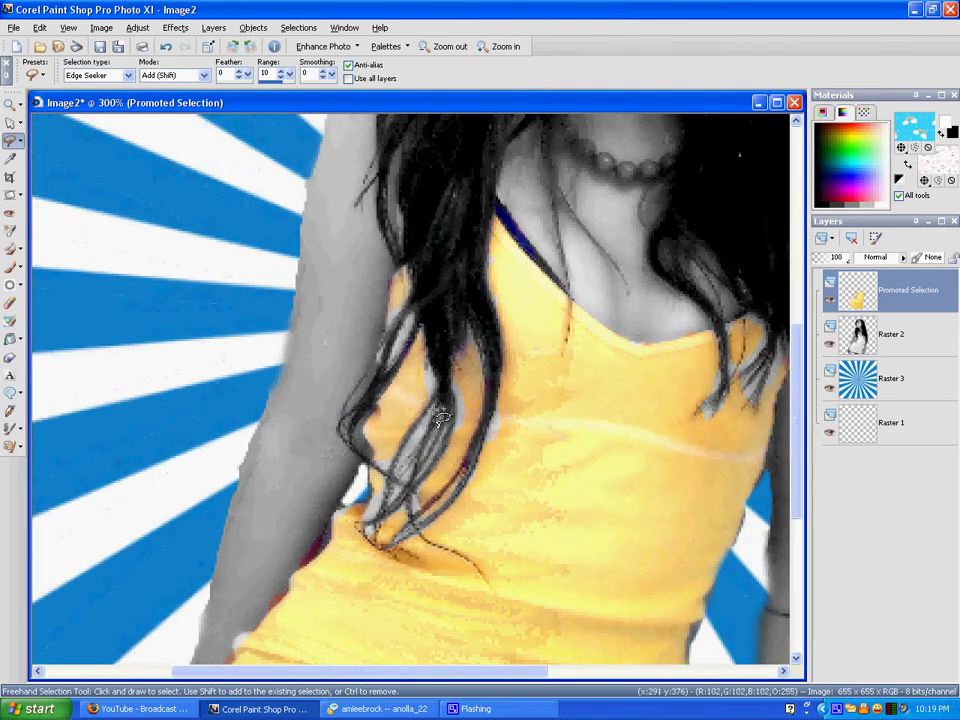
click(10, 248)
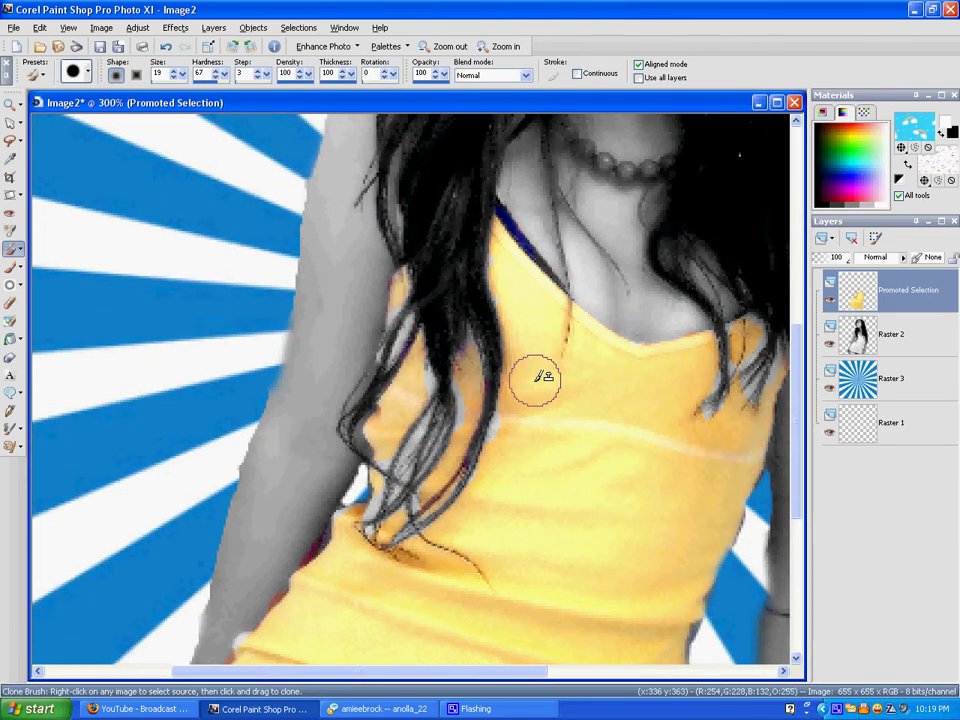
text(9)
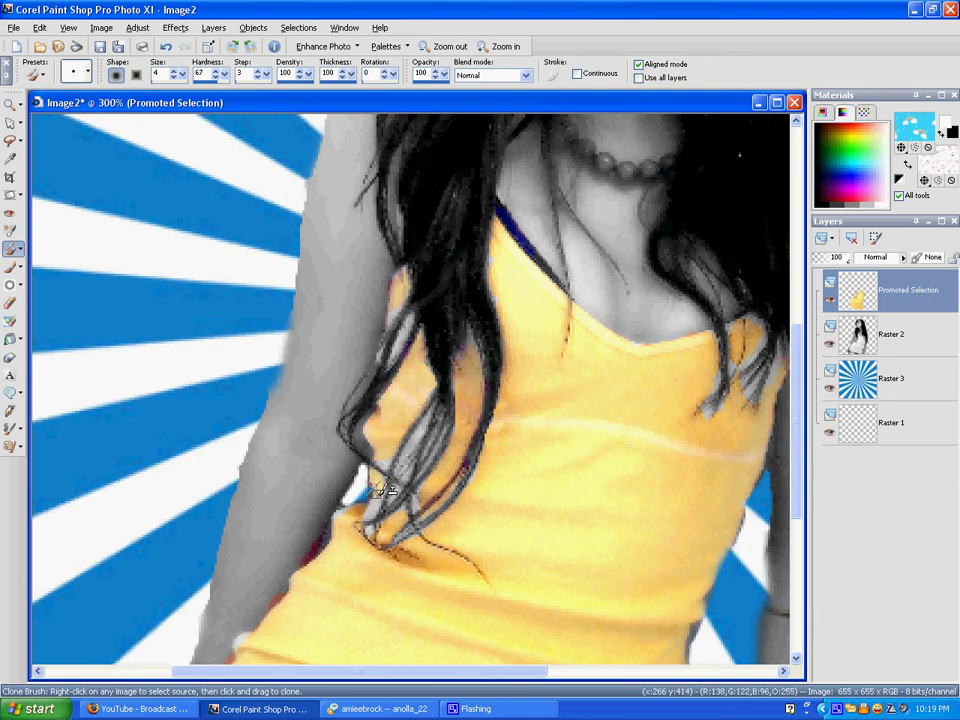
right_click(342, 579)
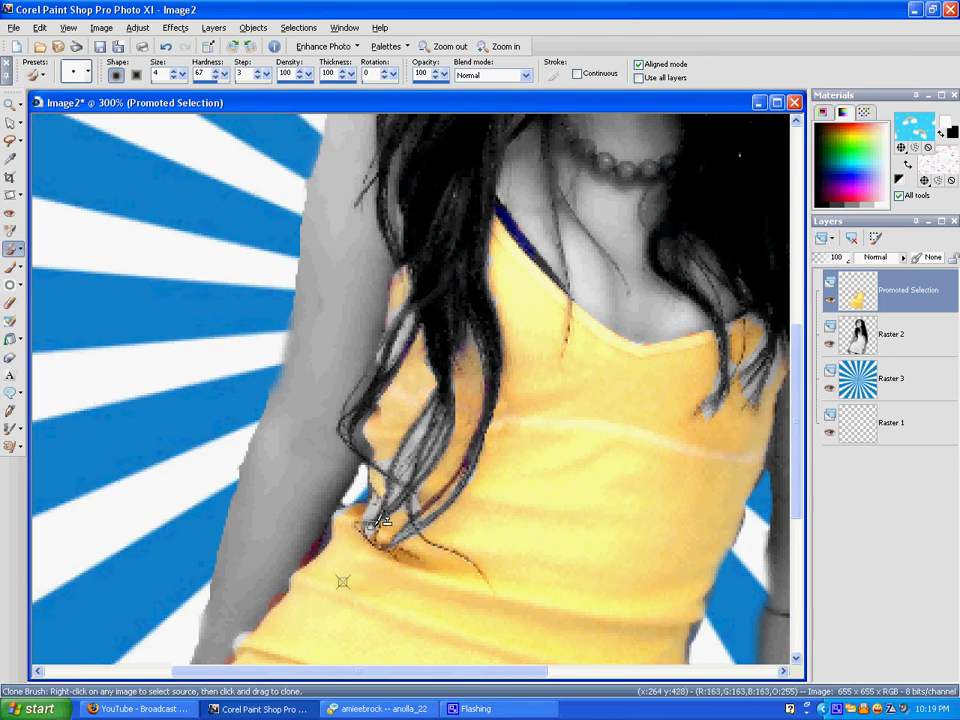
drag(381, 492, 375, 511)
scroll(462, 489, down, 1)
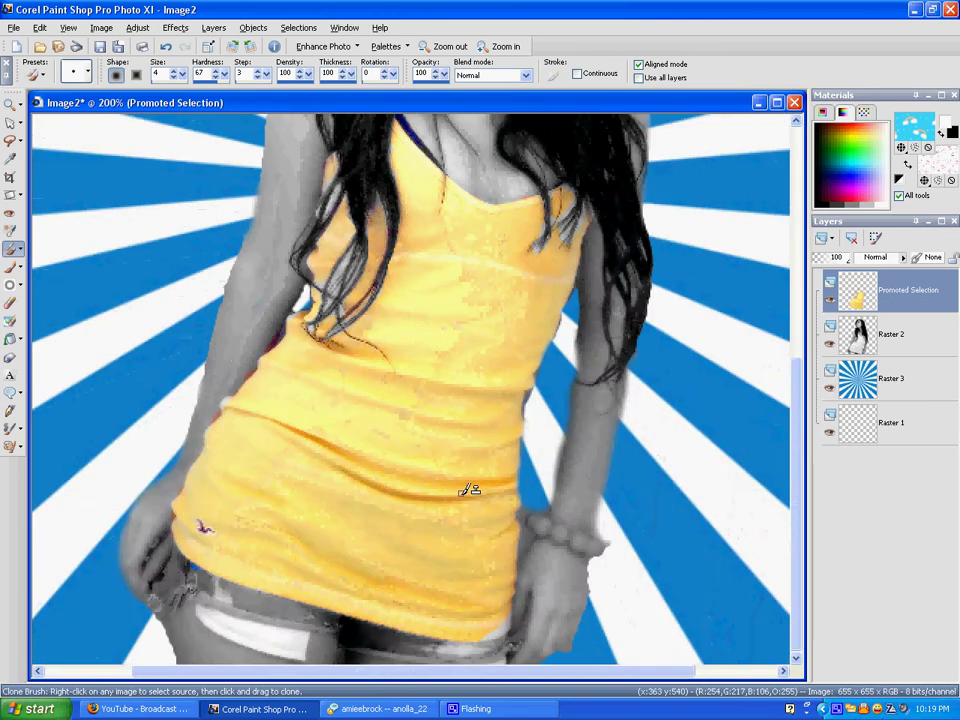
scroll(466, 489, down, 2)
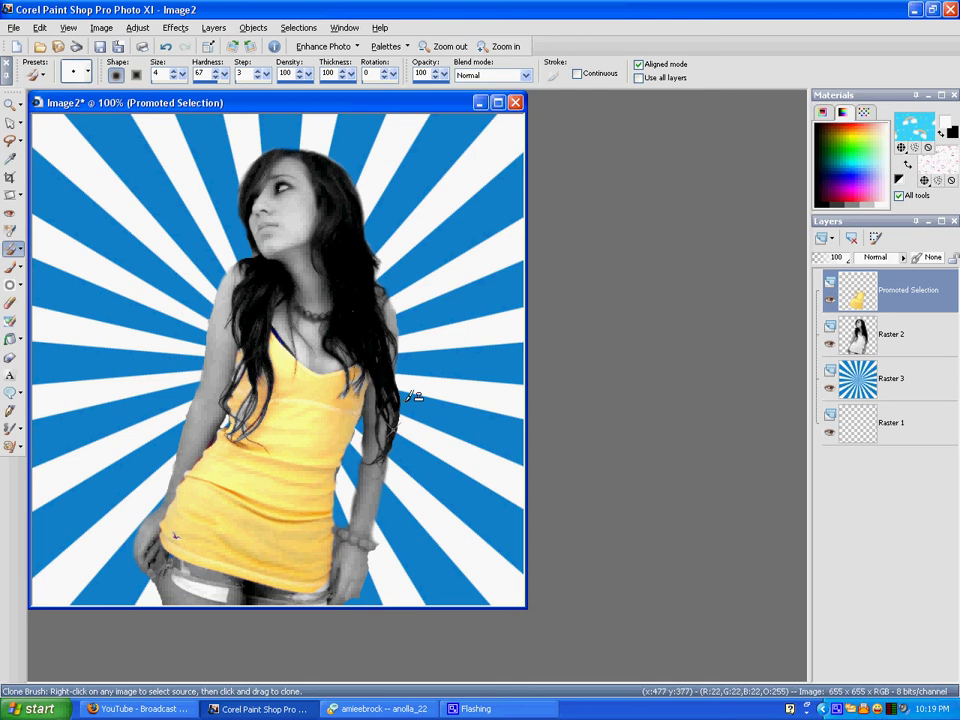
- With the sunburst layer active, set the foreground material to the colourful hearts pattern
click(888, 379)
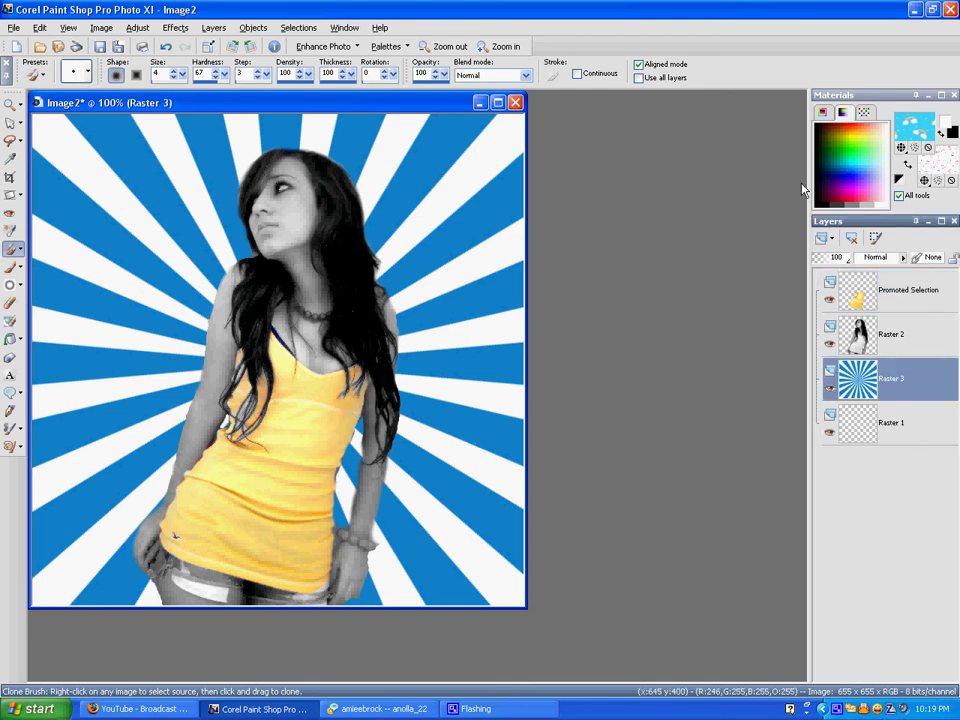
drag(375, 104, 475, 150)
click(910, 121)
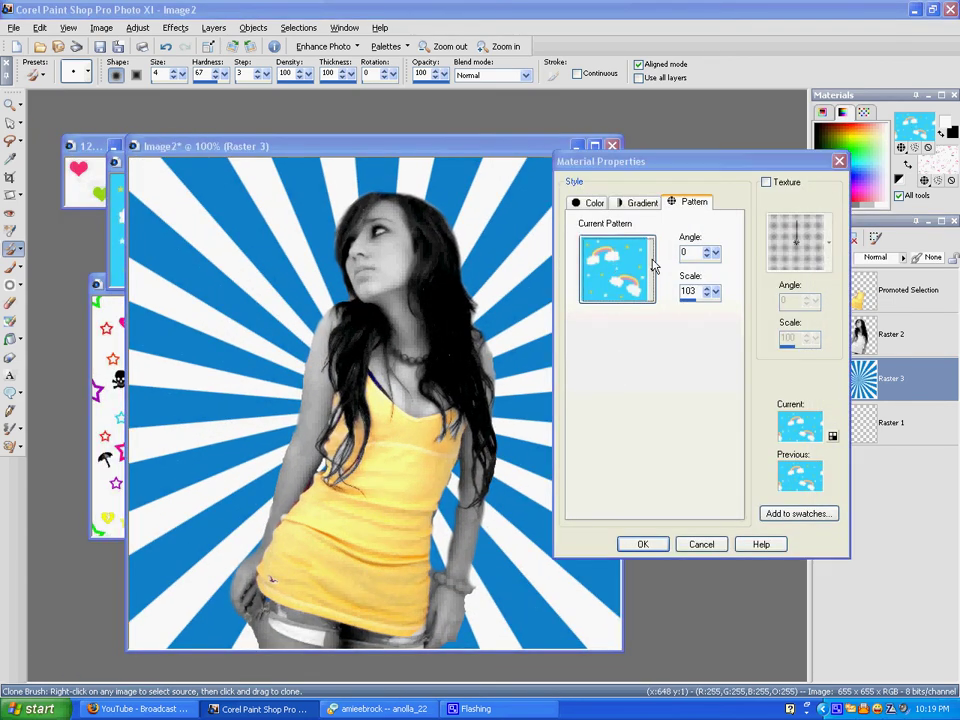
click(652, 266)
click(422, 364)
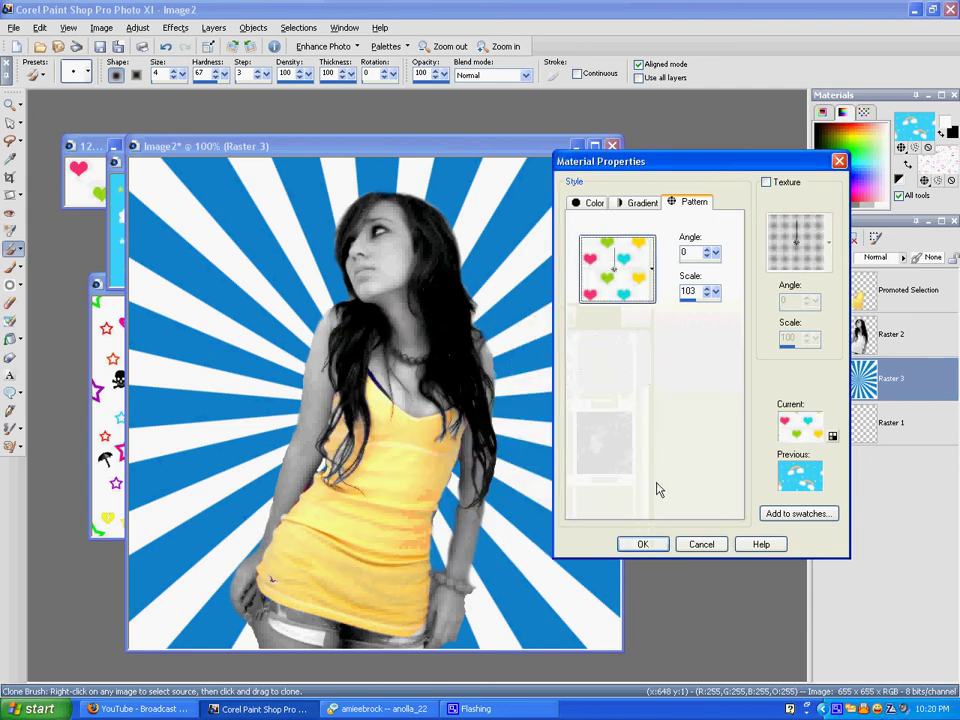
click(642, 544)
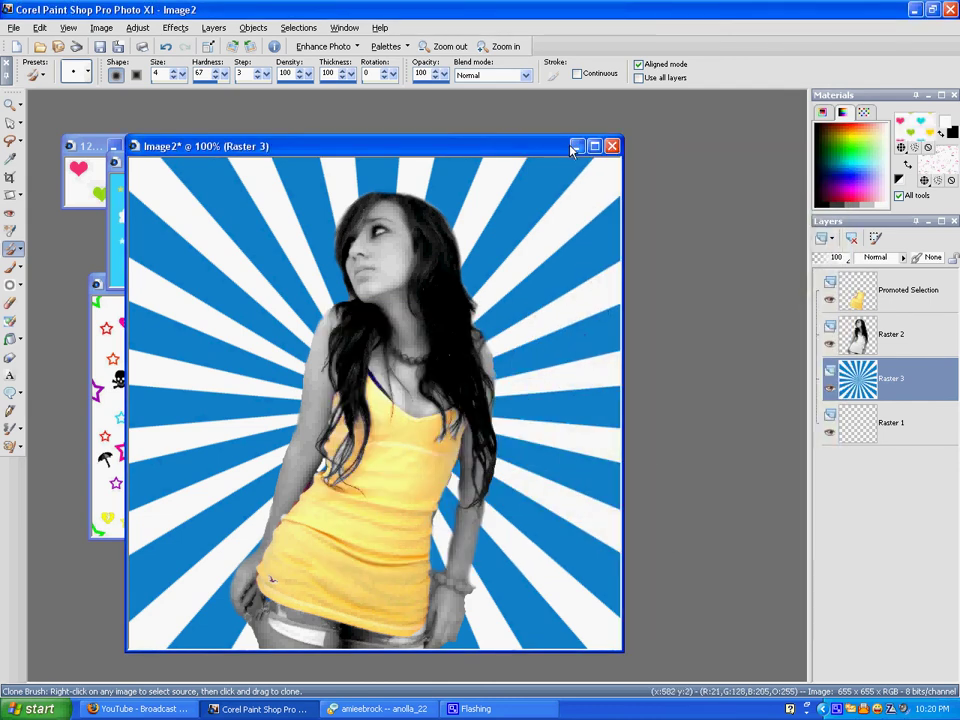
- Set the background colour to pale yellow #feed7a sampled from the girl's top
drag(562, 146, 672, 123)
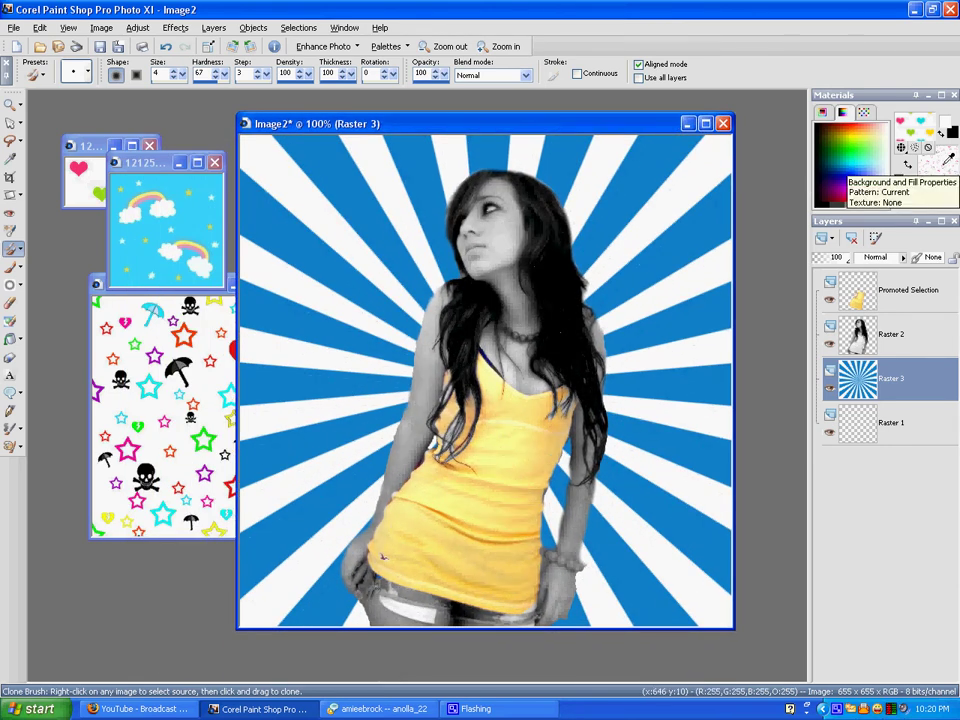
click(940, 123)
click(582, 205)
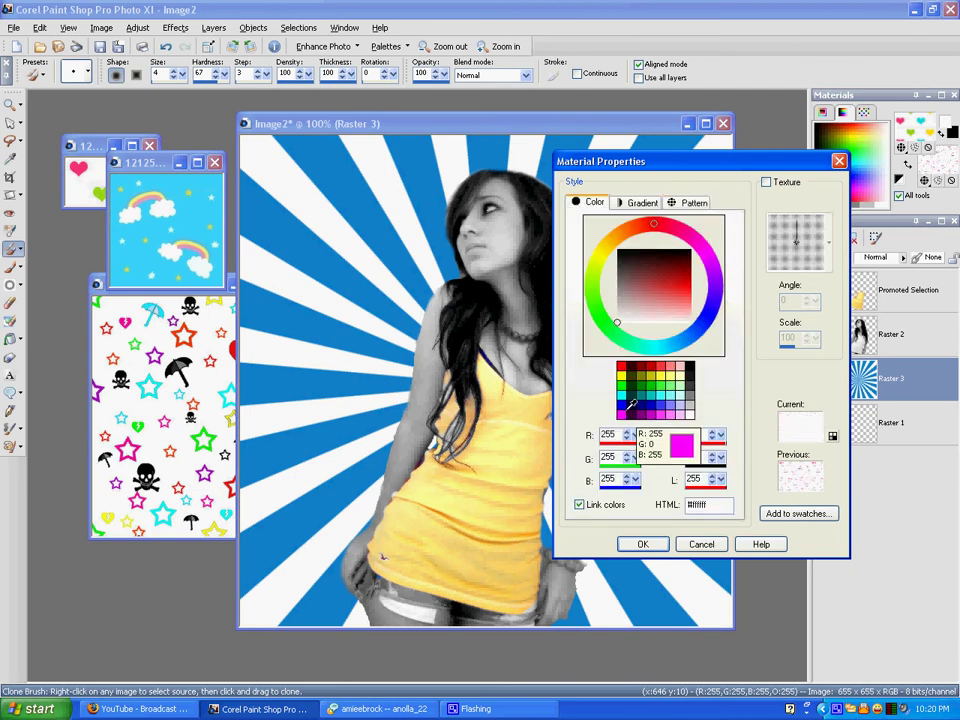
click(514, 456)
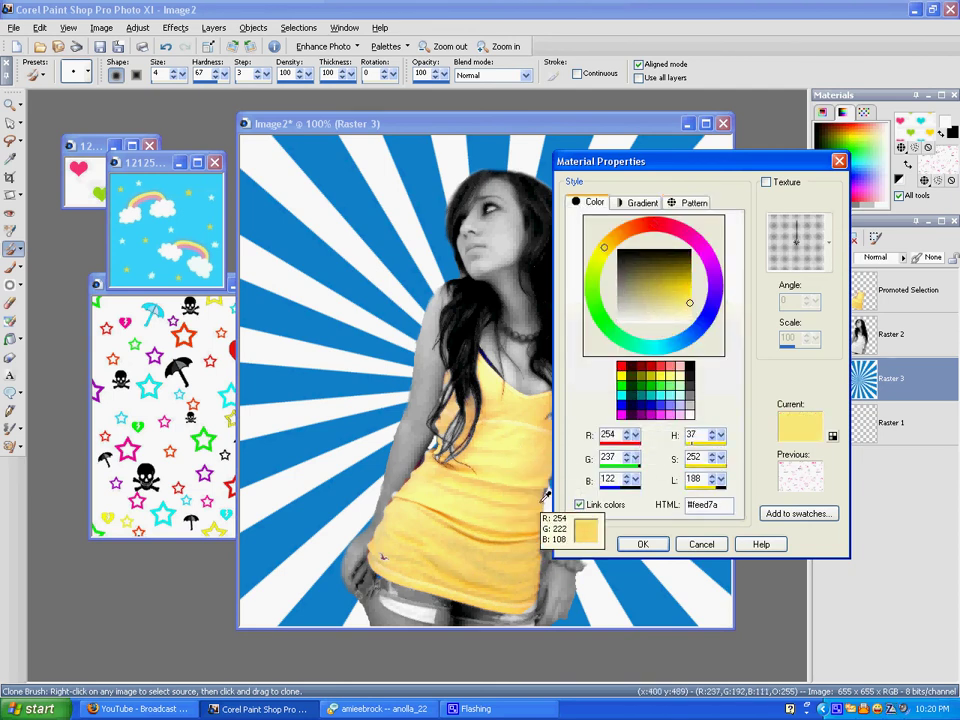
click(650, 544)
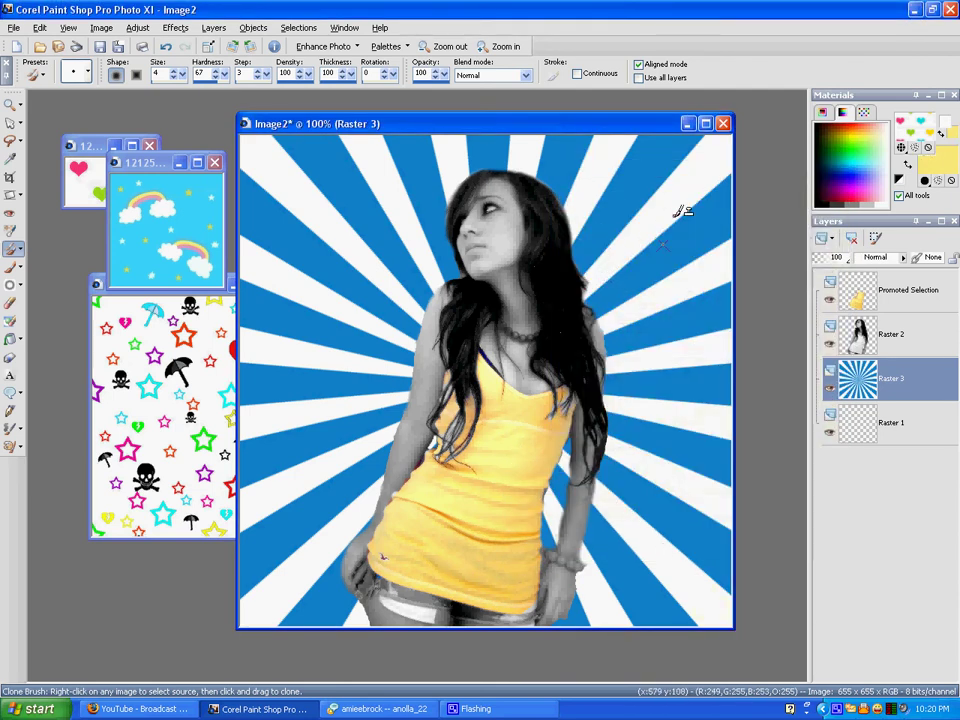
- Flood-fill alternating white rays around the girl with pale yellow, undoing one misplaced fill
click(10, 338)
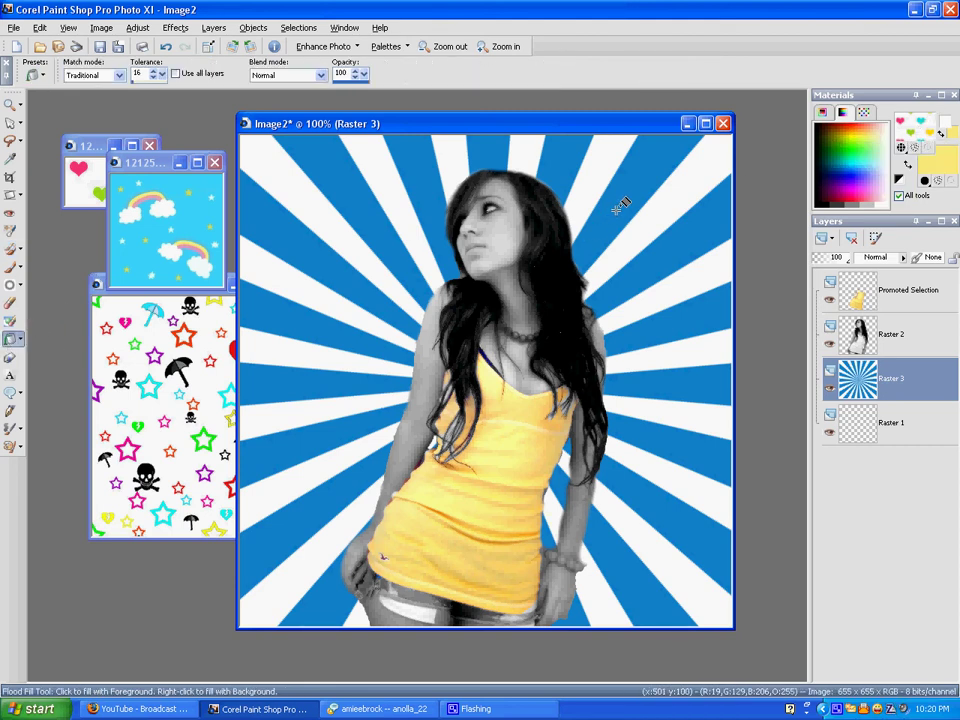
click(563, 158)
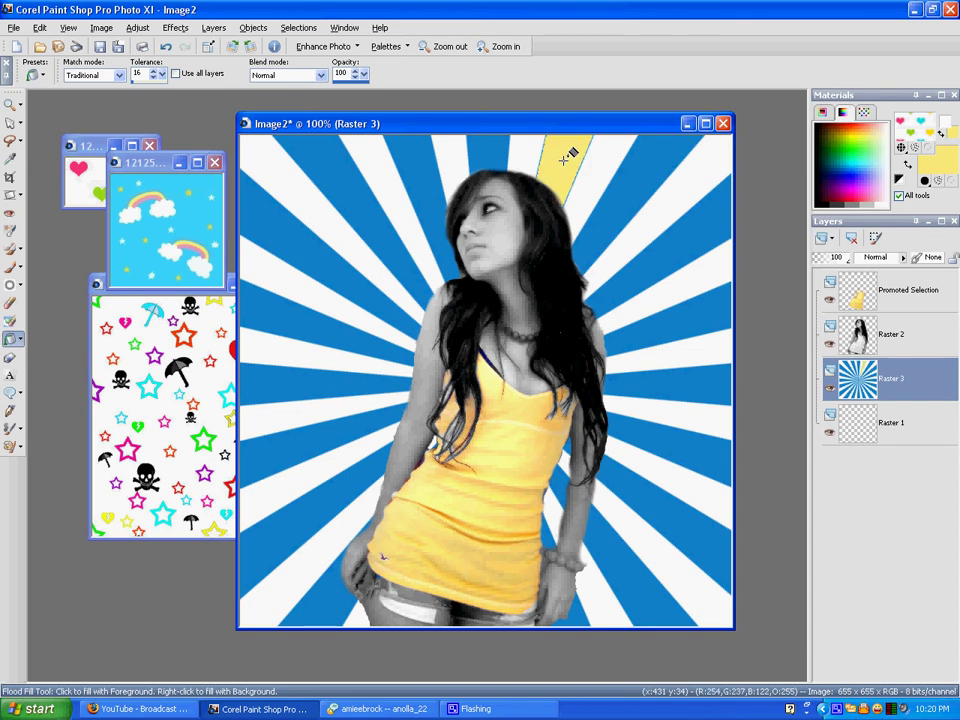
key(ctrl+z)
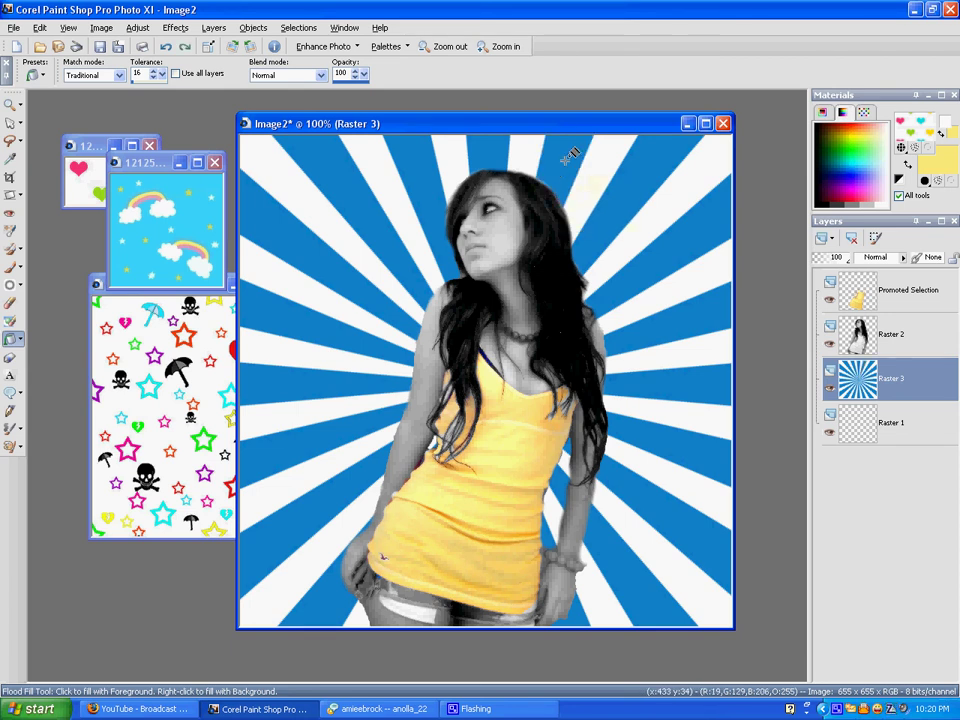
click(598, 164)
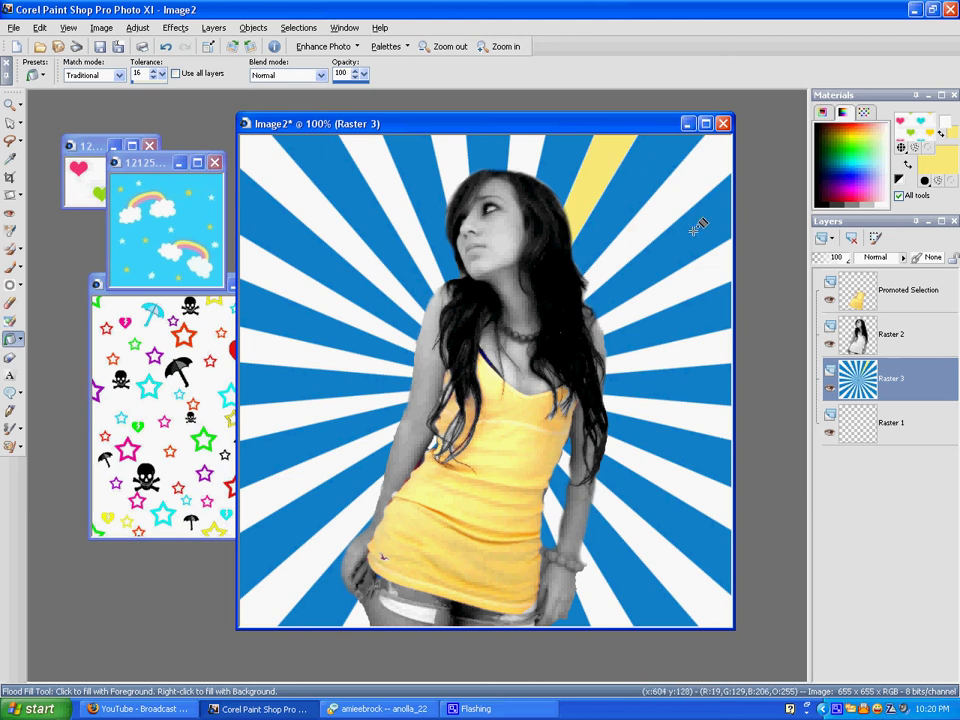
click(712, 262)
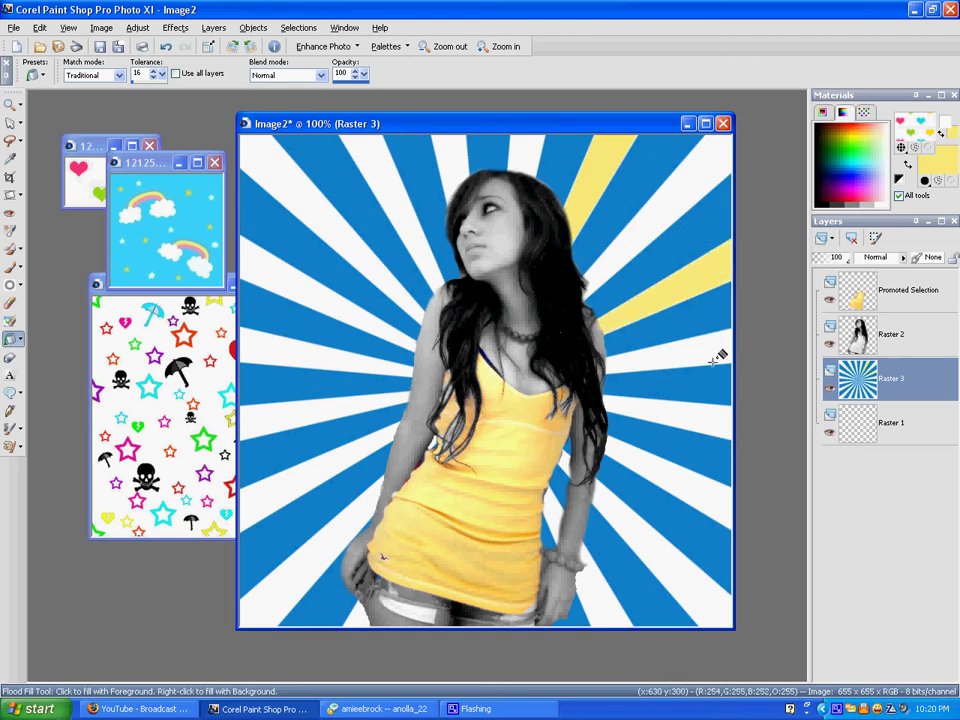
click(706, 418)
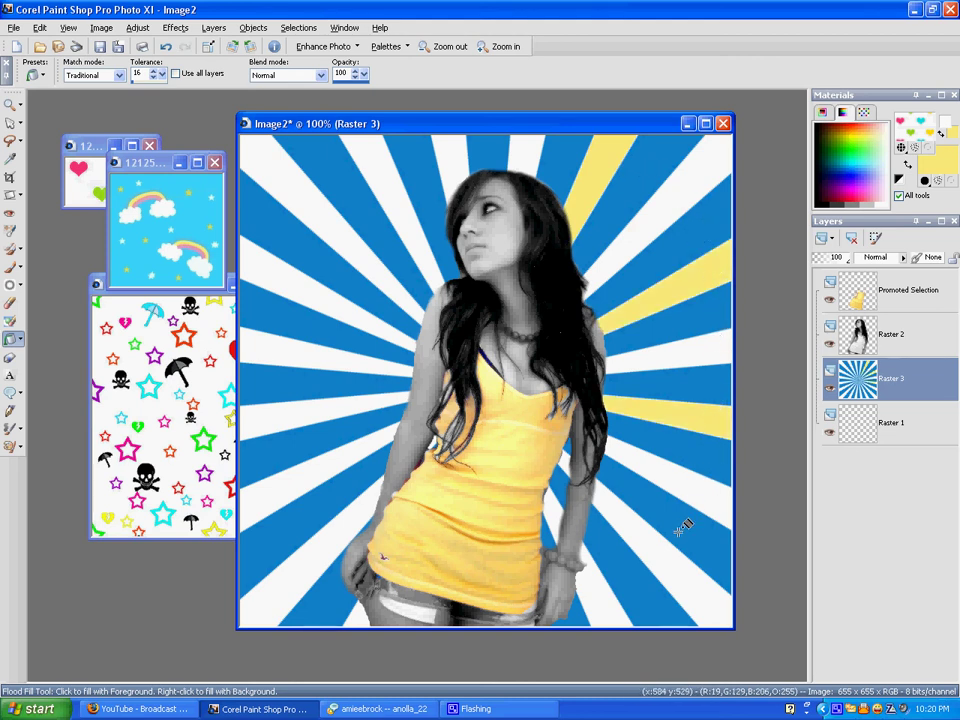
click(660, 561)
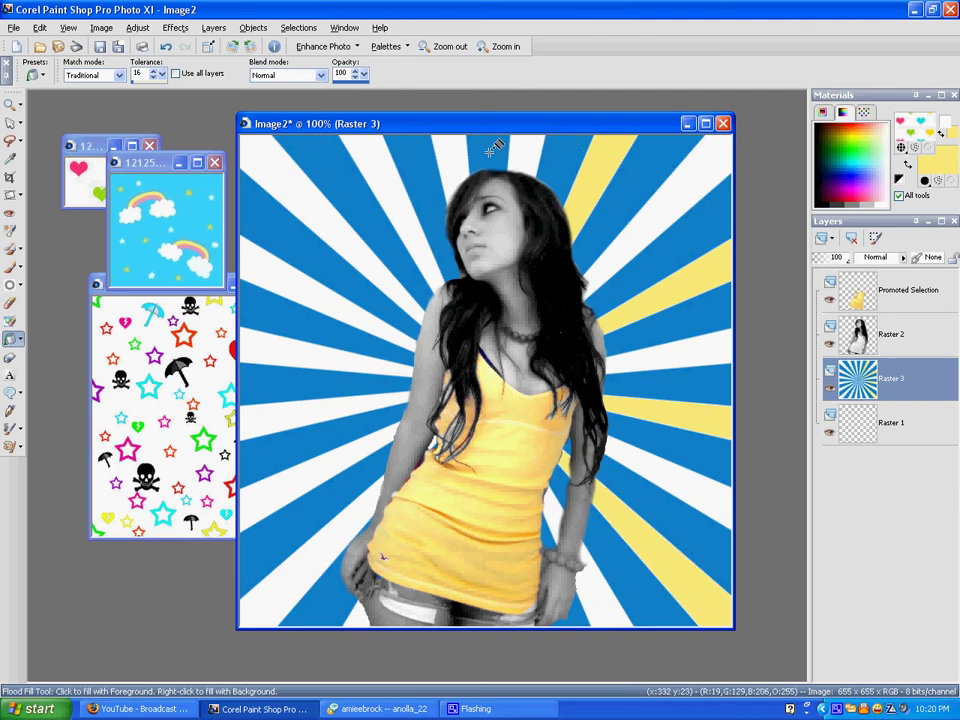
click(451, 155)
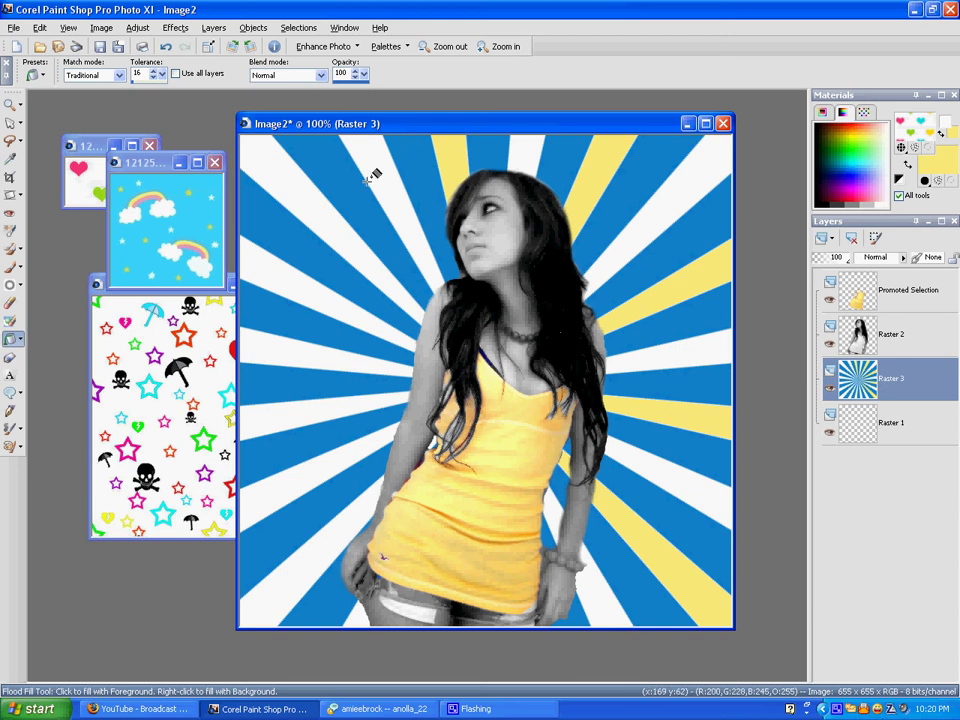
click(315, 245)
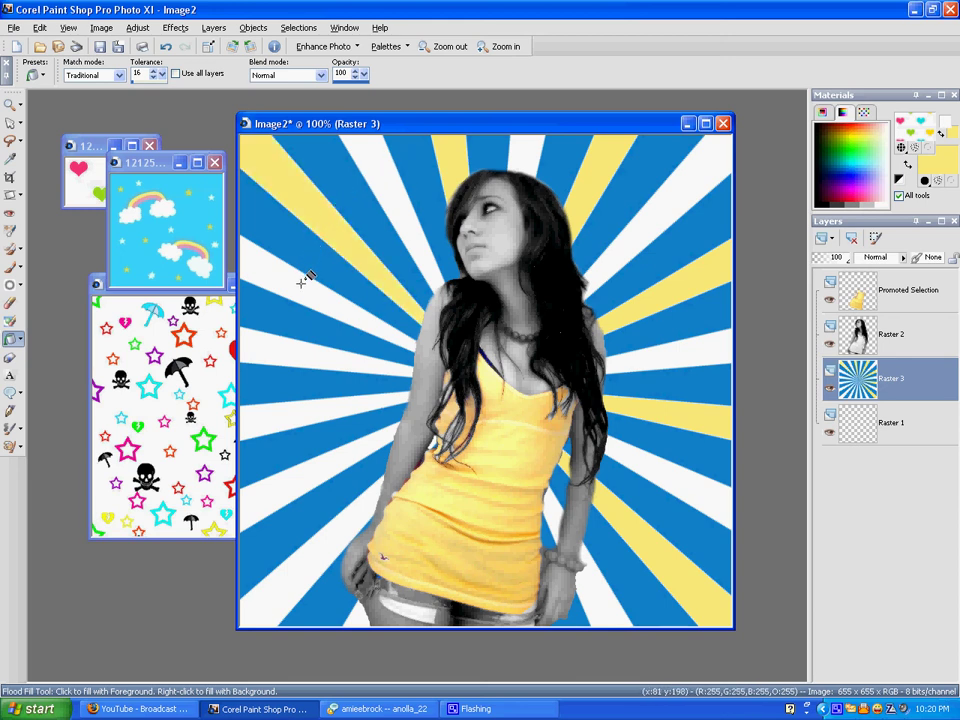
click(298, 347)
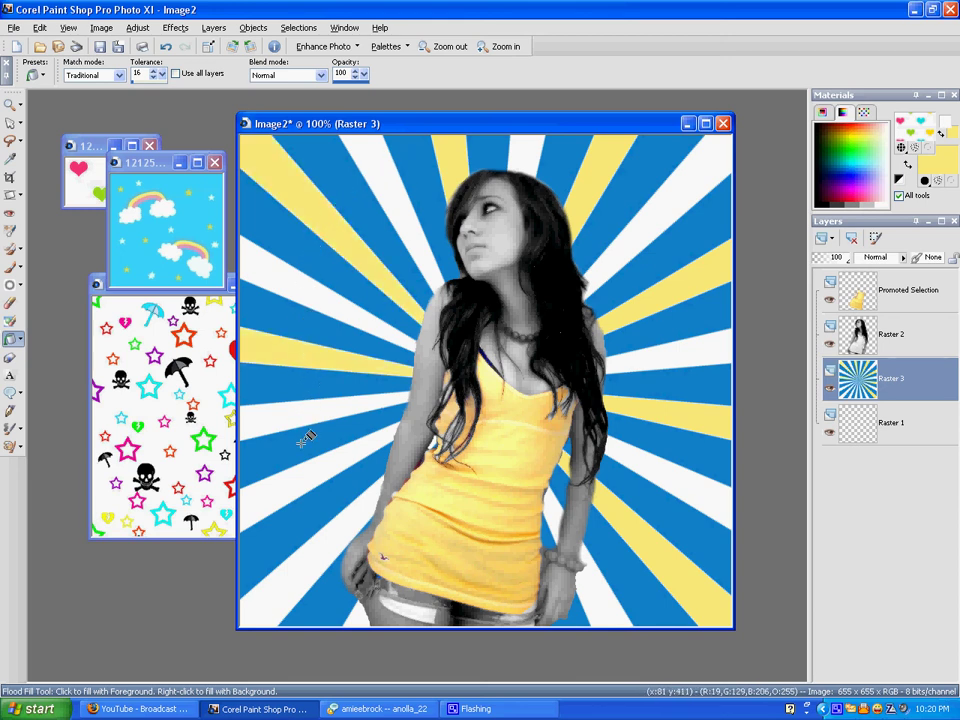
click(326, 501)
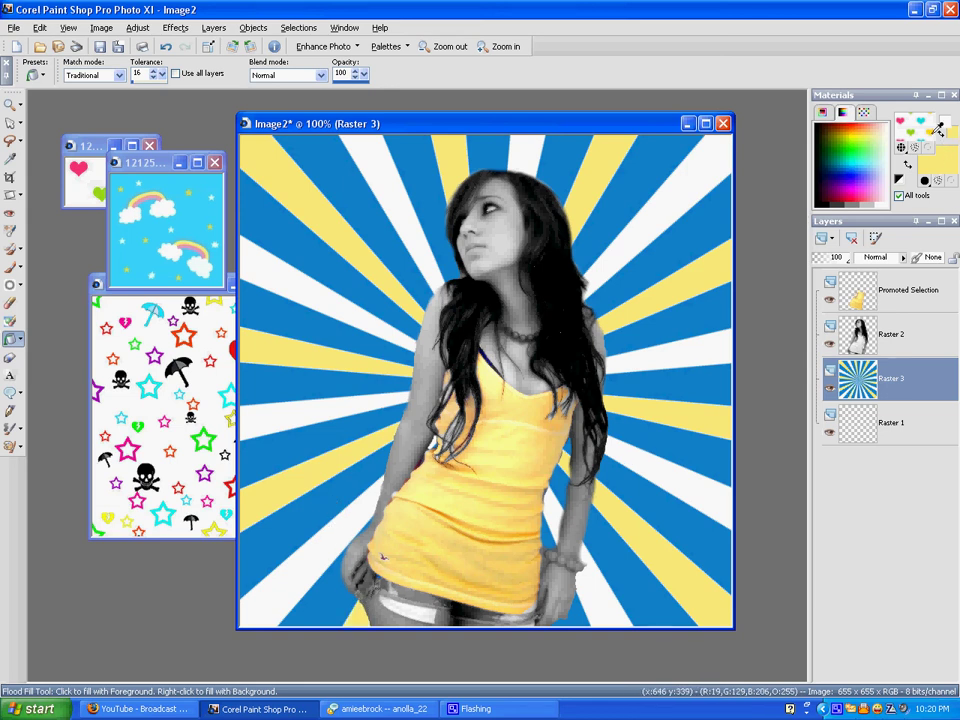
- Flood-fill eight white rays on the top, right and left with the hearts pattern
click(345, 162)
click(500, 142)
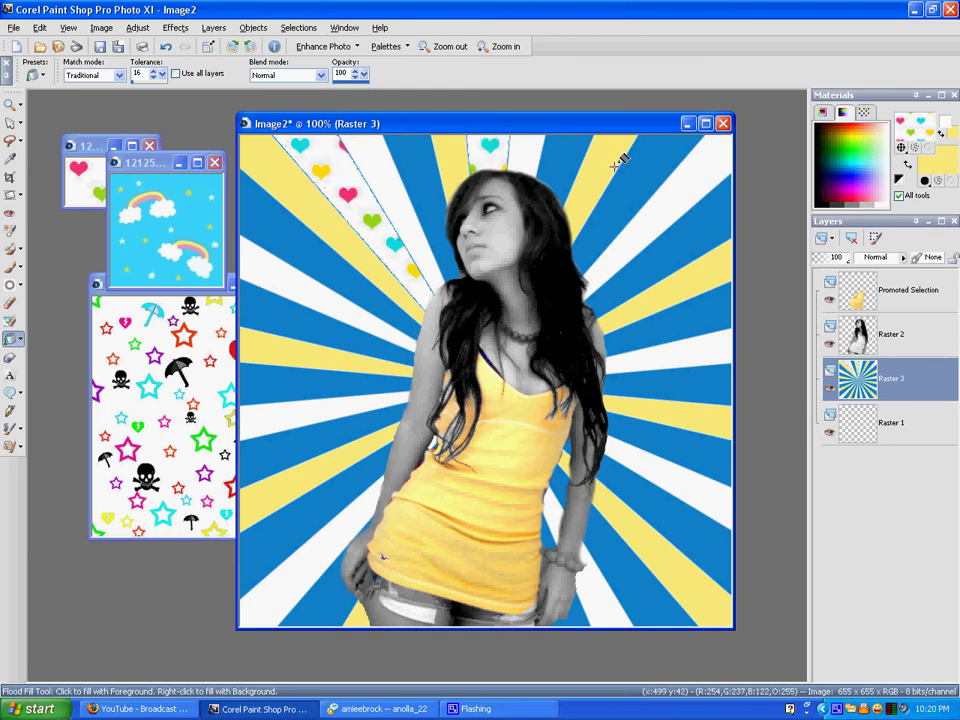
click(640, 165)
click(716, 318)
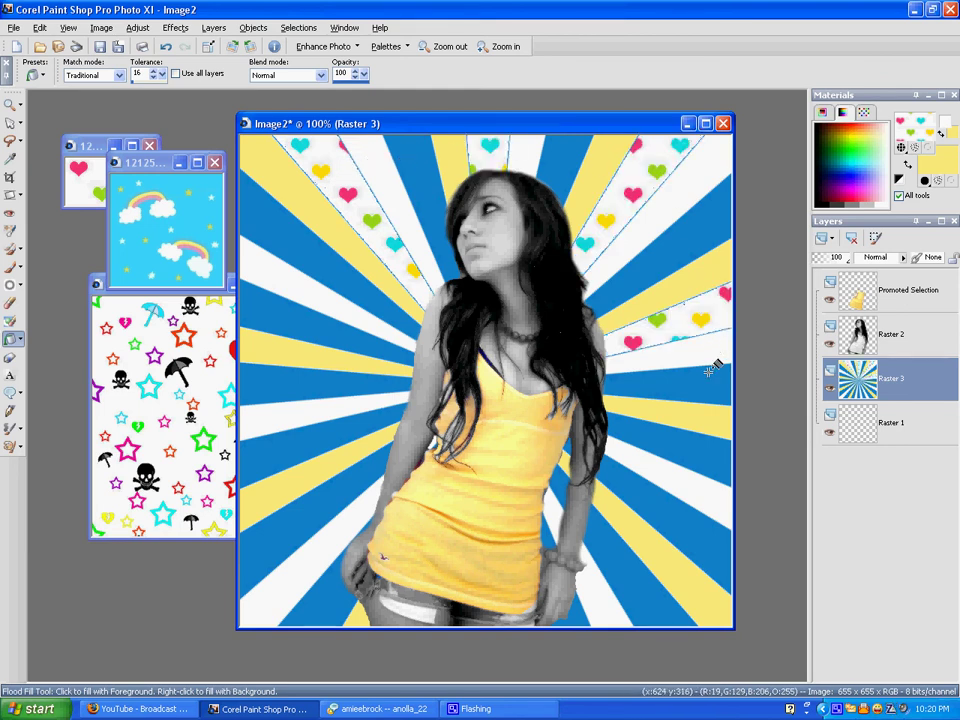
click(705, 442)
click(640, 572)
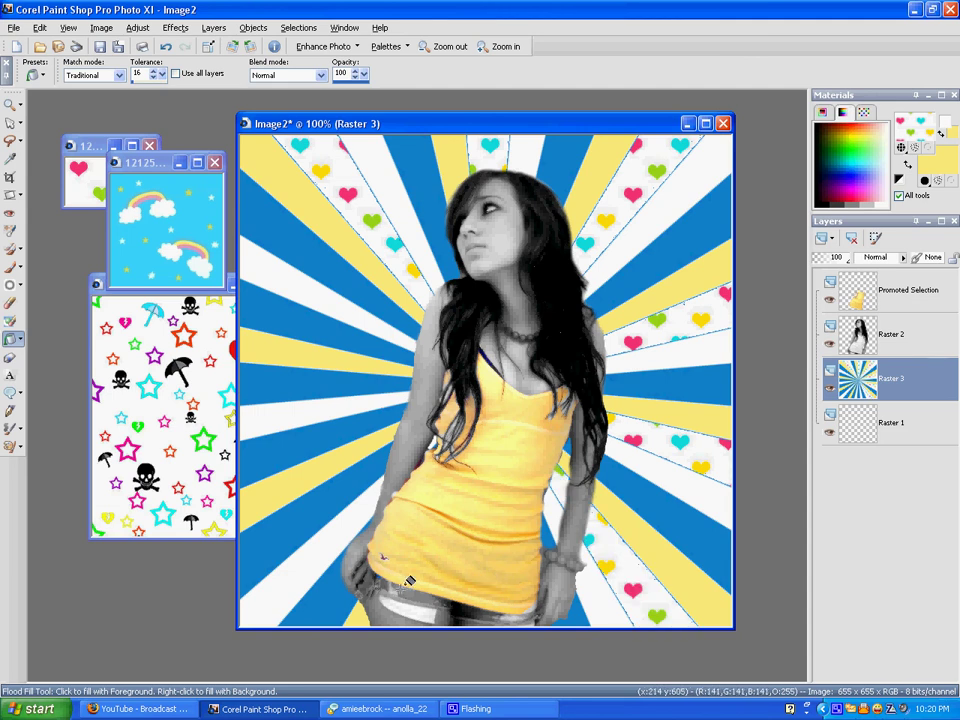
click(277, 449)
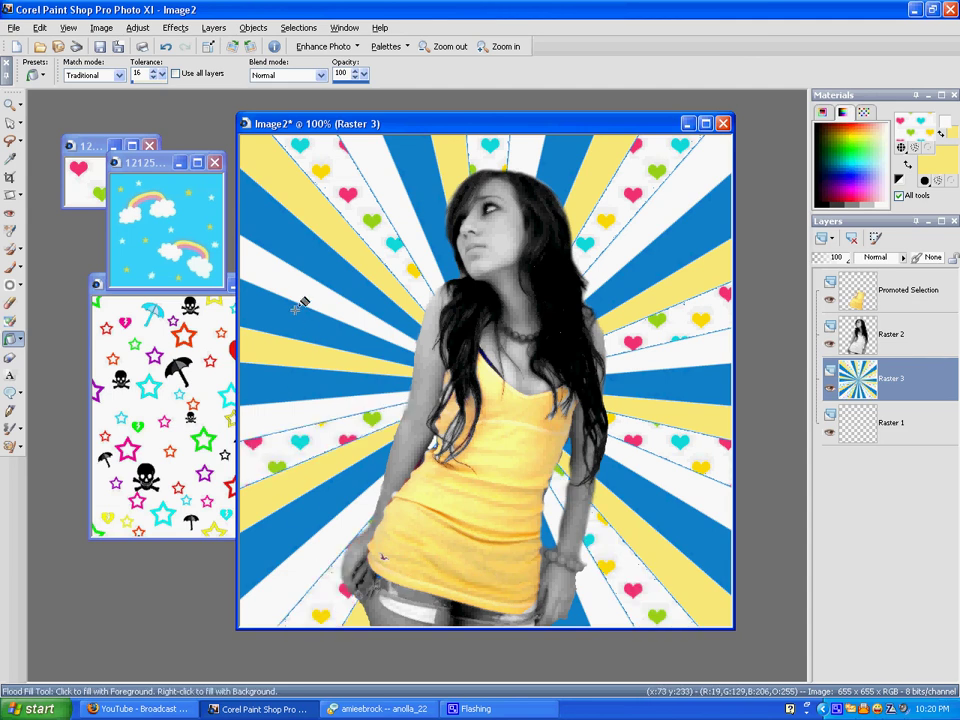
click(302, 296)
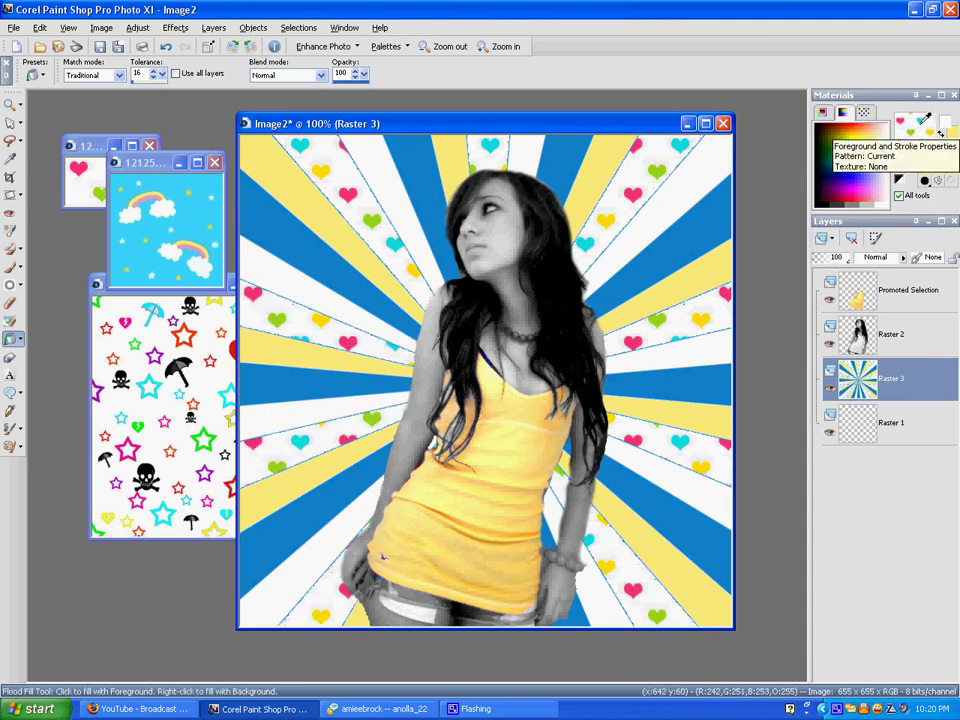
- Change the fill material to the star-and-heart confetti pattern
click(940, 132)
click(651, 267)
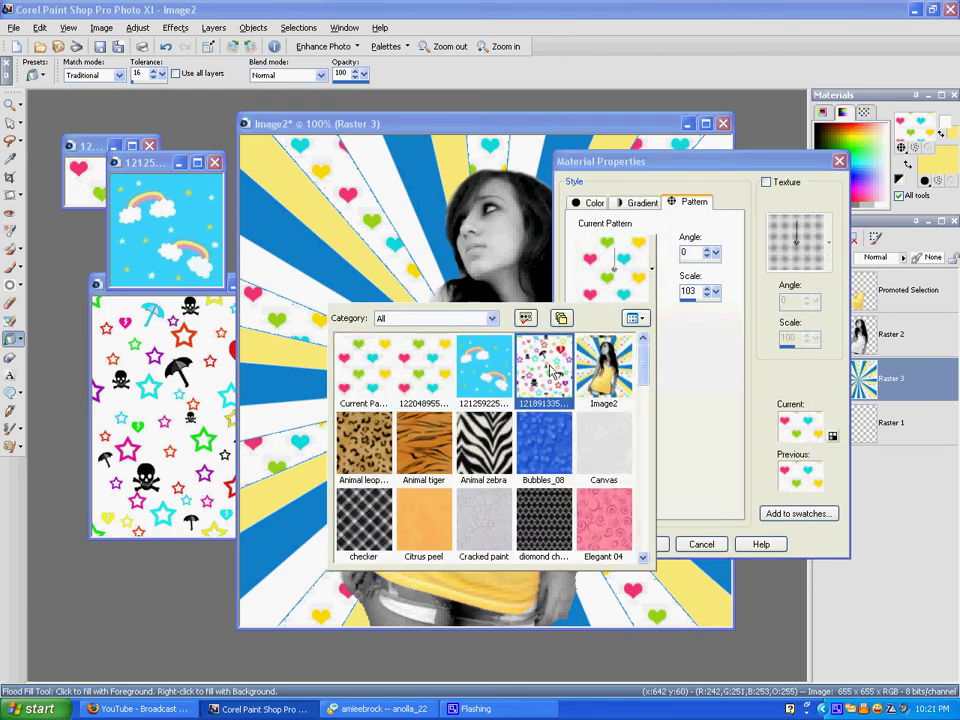
click(522, 372)
click(645, 544)
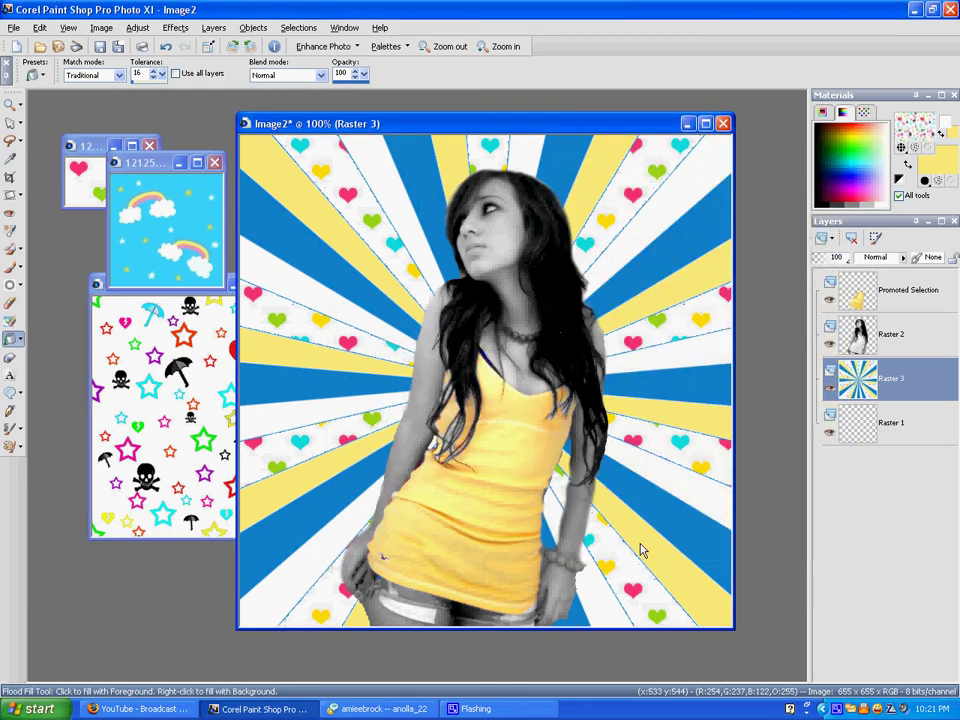
- Fill the top and right white rays and four blue rays with the confetti pattern
click(568, 151)
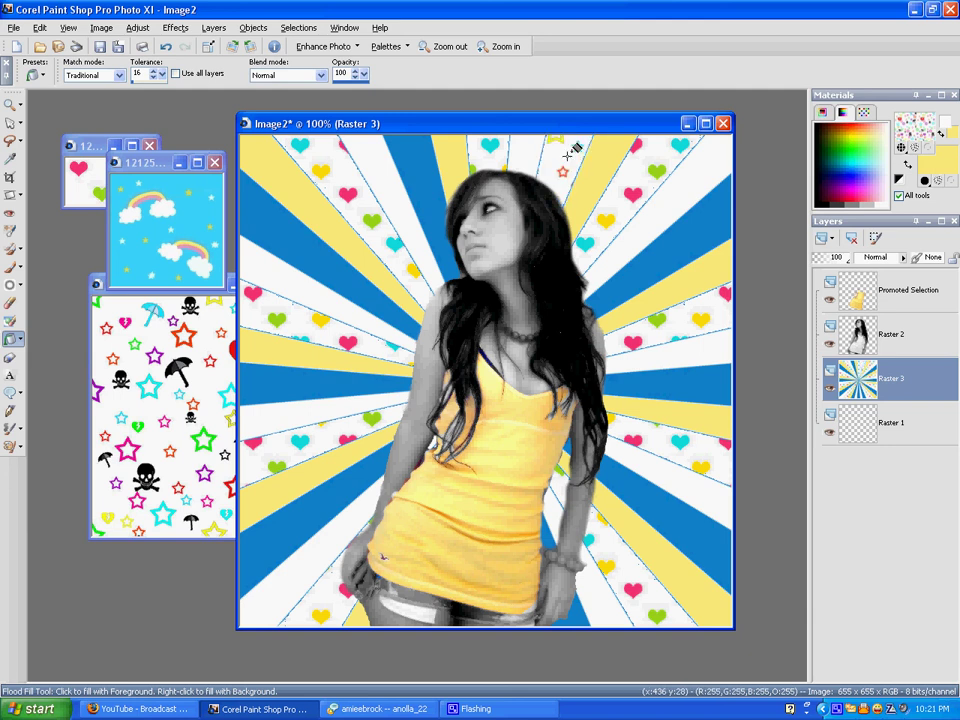
click(686, 243)
click(694, 385)
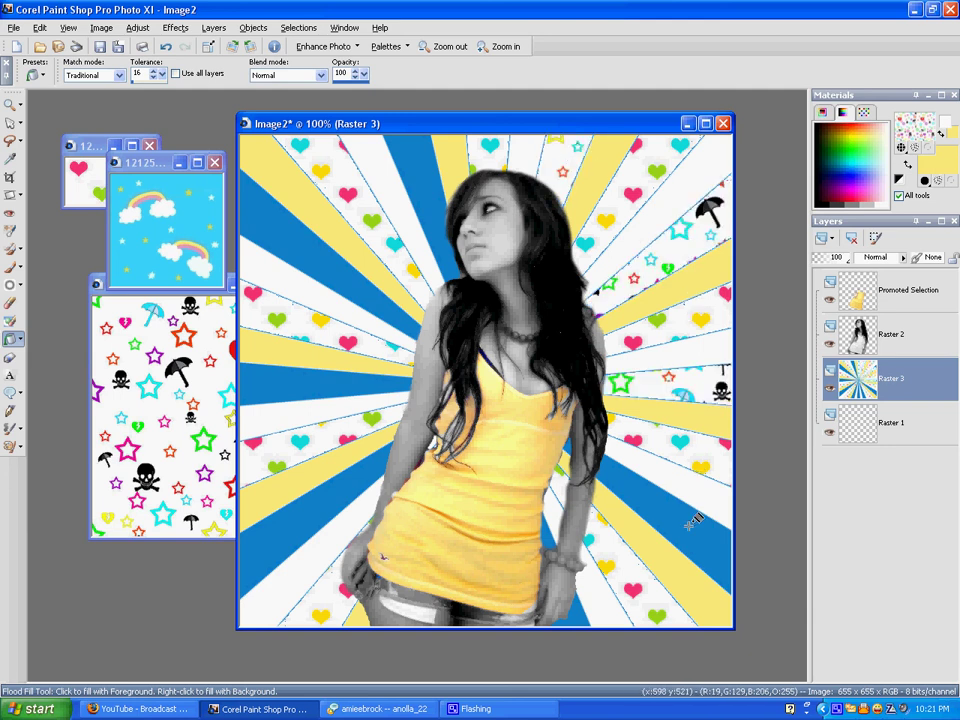
click(689, 523)
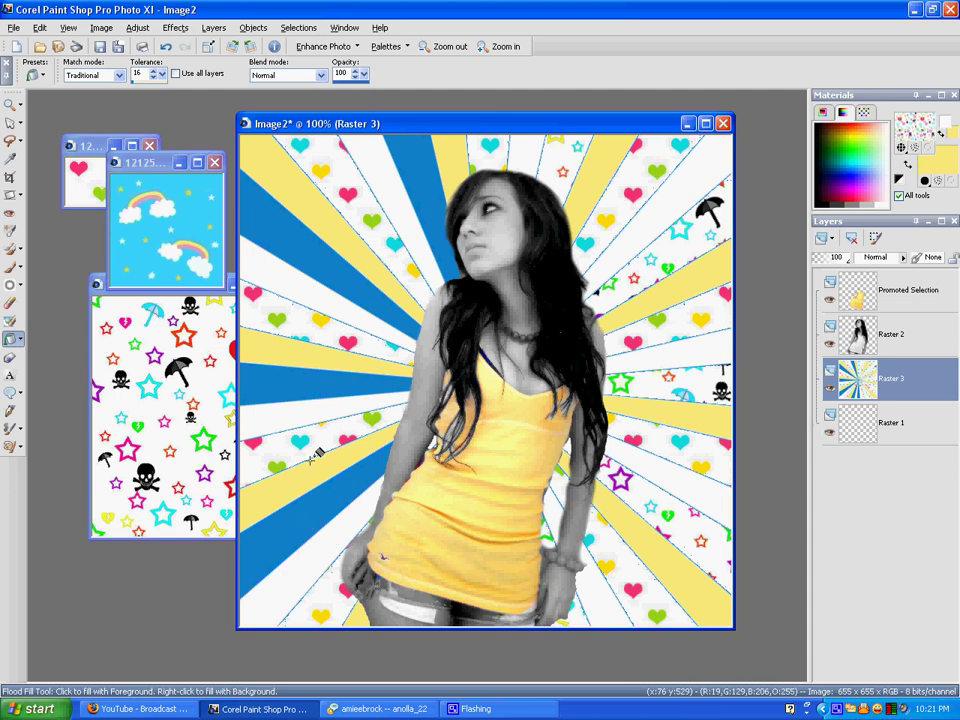
click(318, 400)
click(320, 292)
click(326, 235)
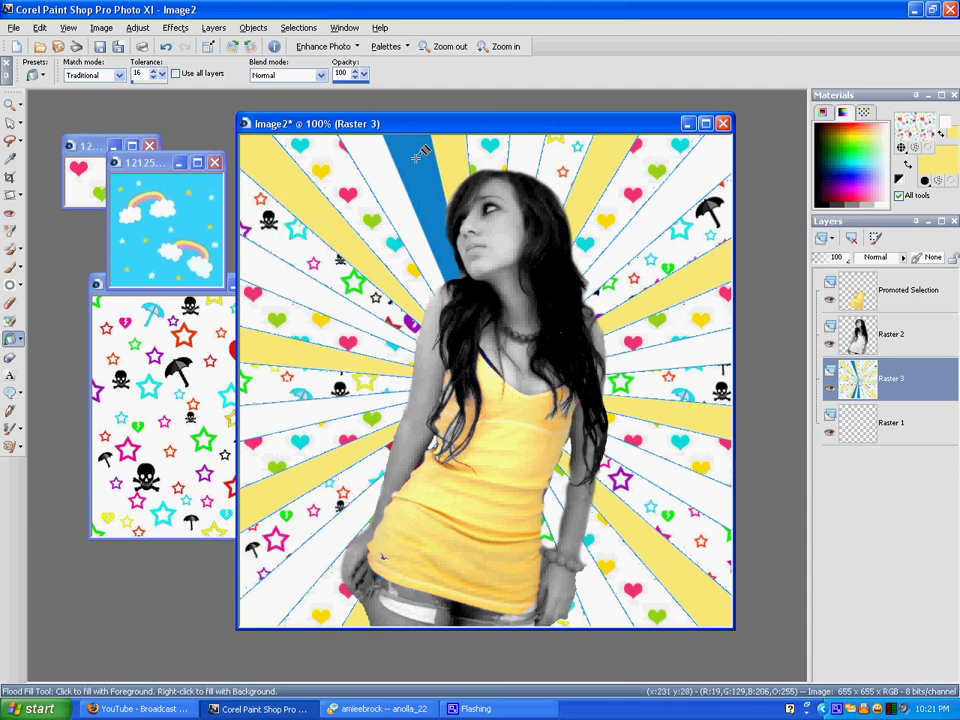
click(420, 152)
click(918, 130)
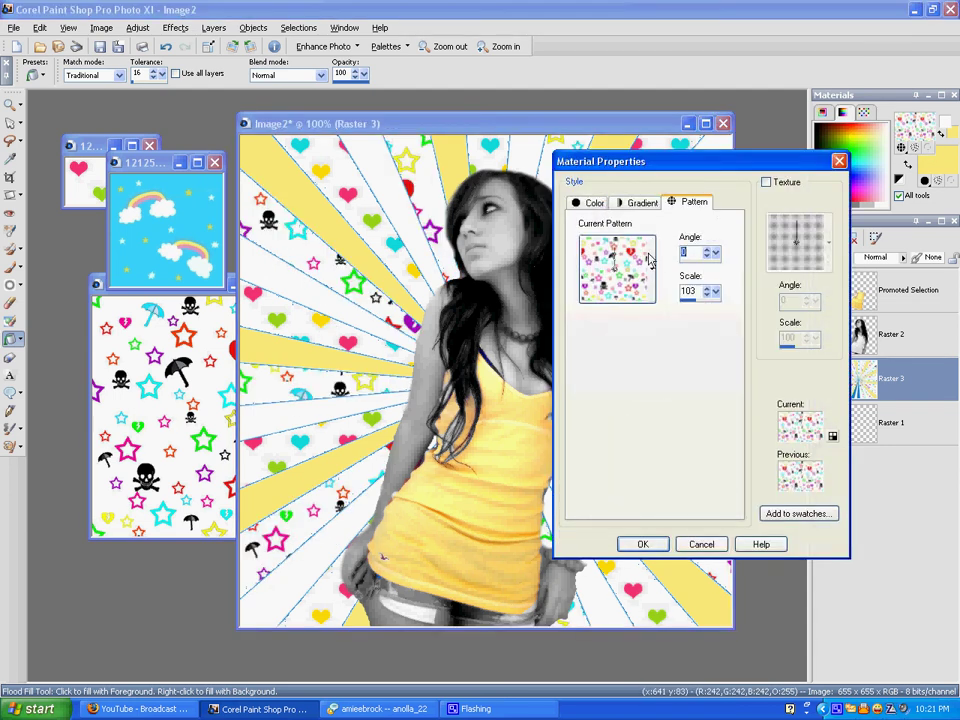
- Switch the fill to the rainbow-and-clouds pattern and fill seven white rays with it
click(640, 266)
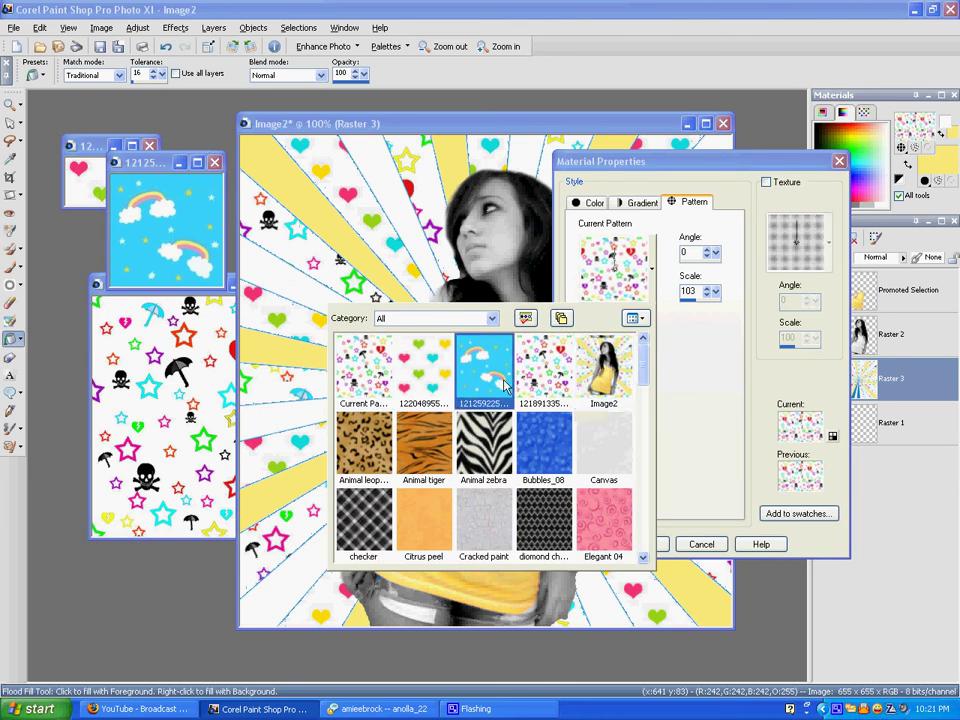
click(484, 370)
click(636, 544)
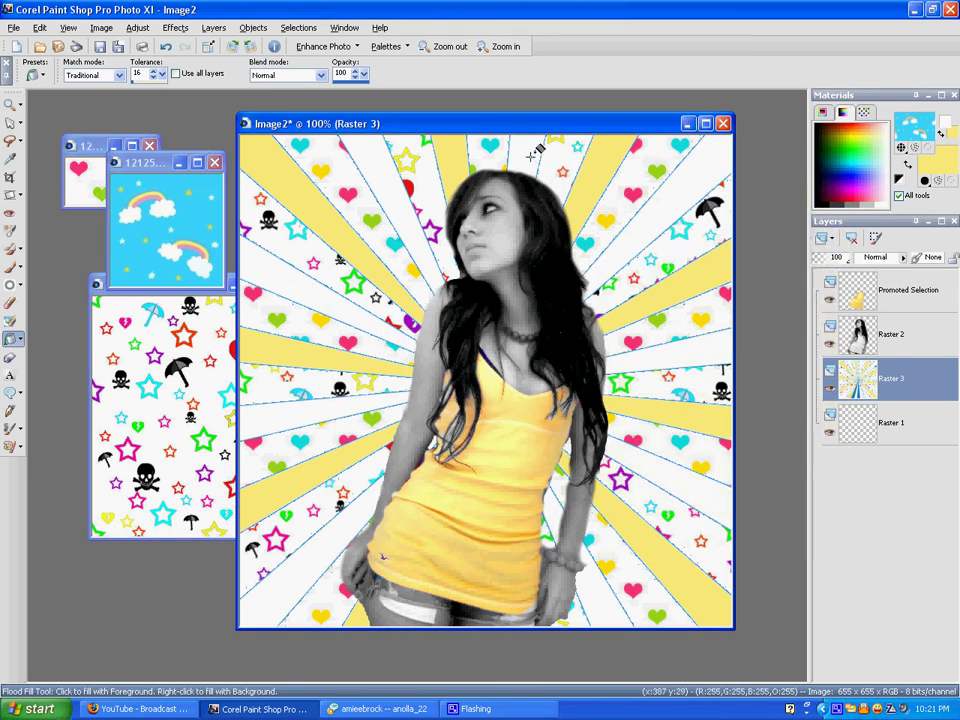
click(508, 150)
click(680, 205)
click(723, 367)
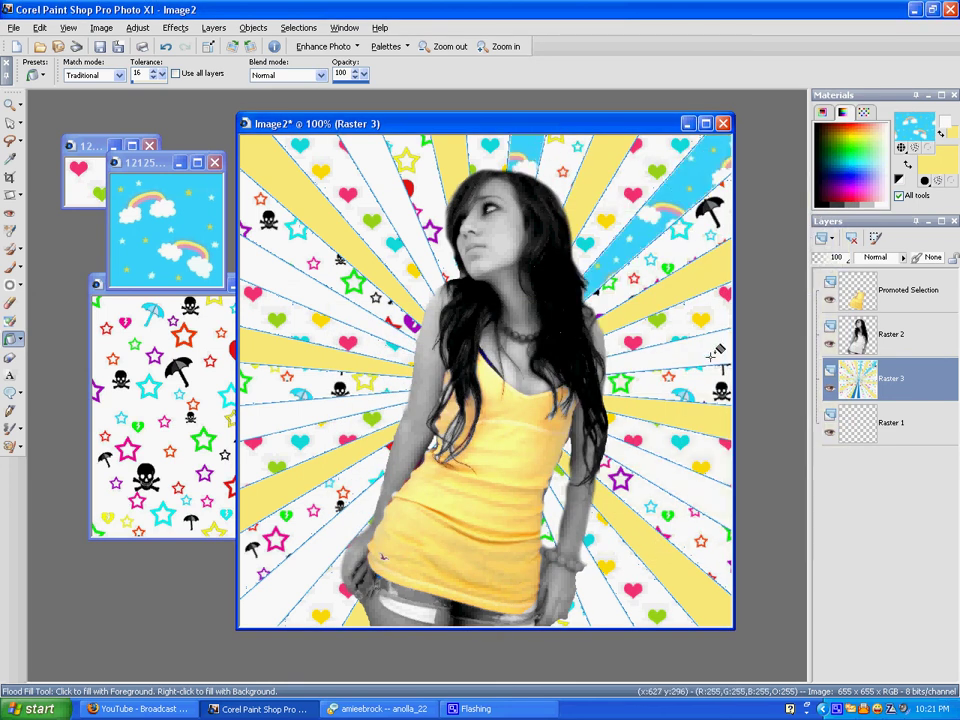
click(458, 444)
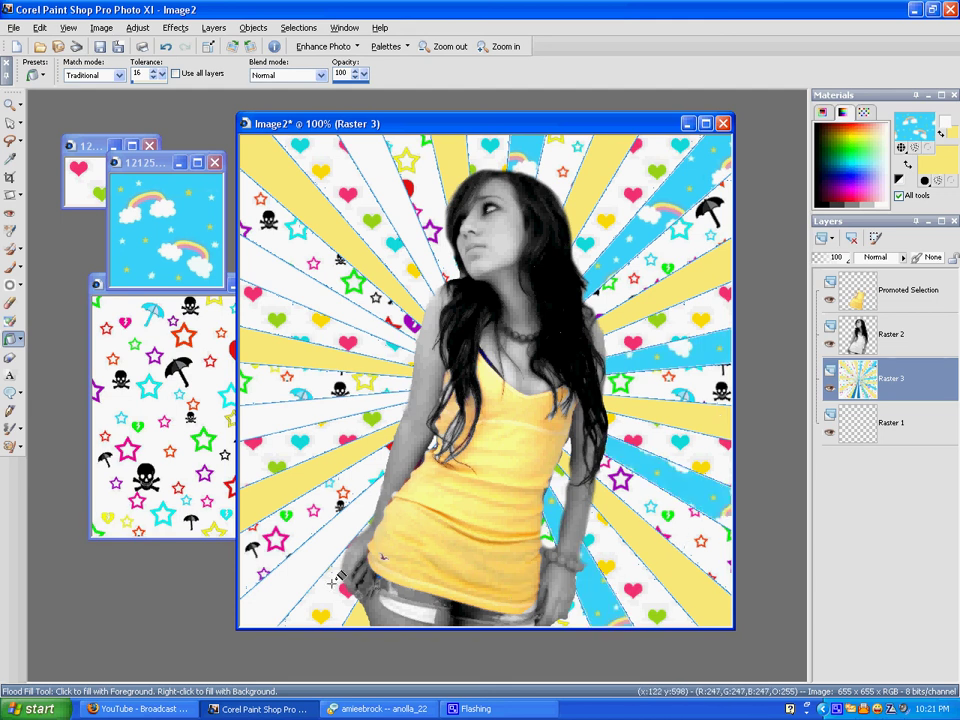
click(277, 416)
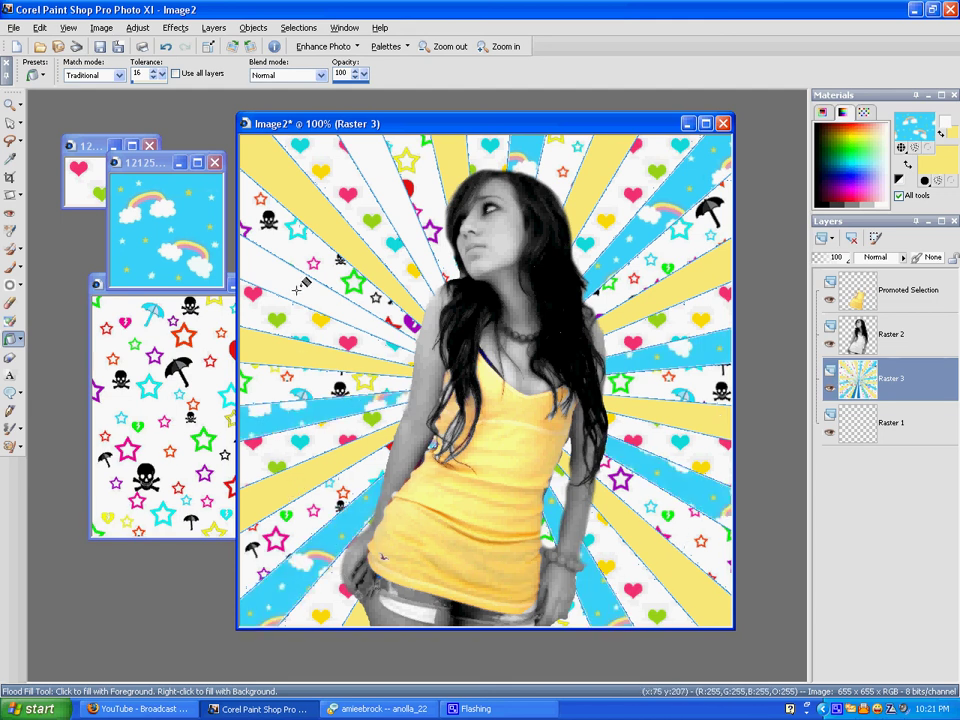
click(303, 277)
click(387, 183)
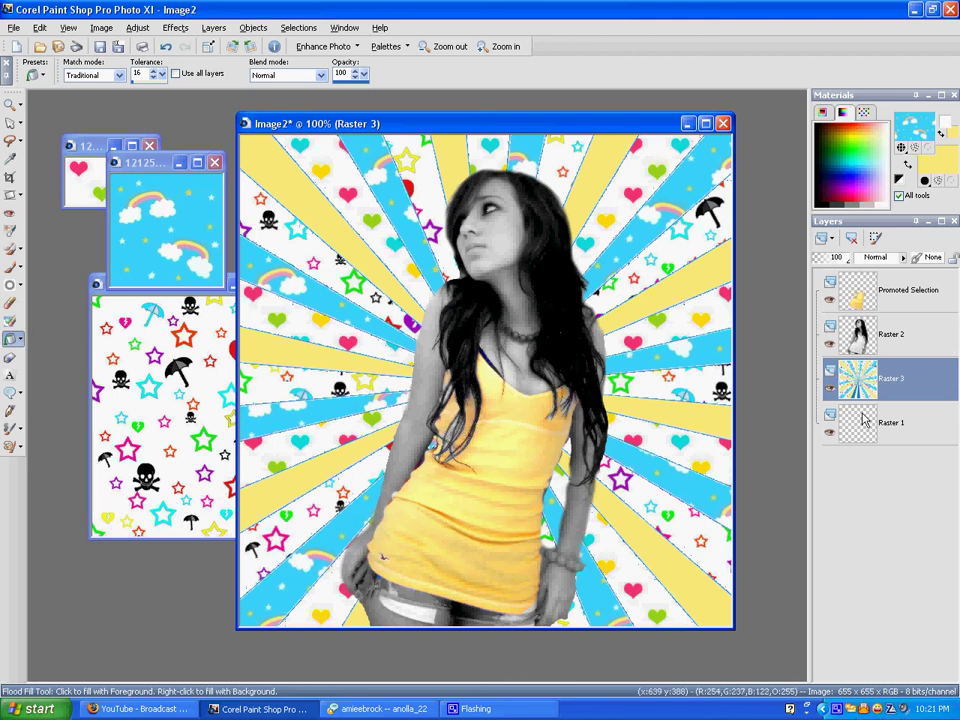
- Merge all visible layers into a single Merged layer
mouse_move(864, 418)
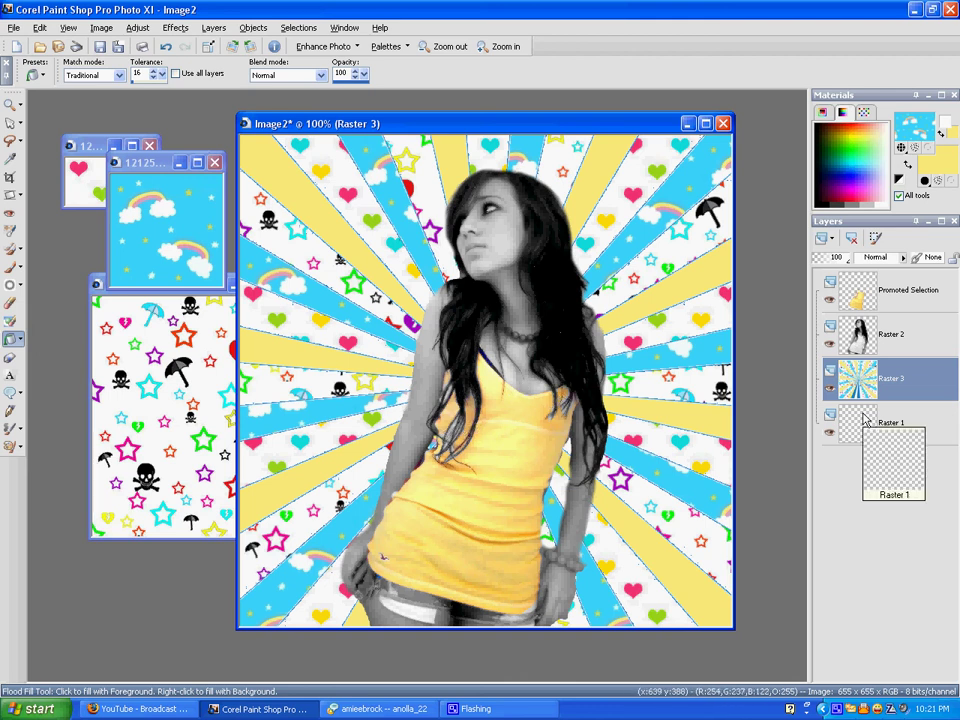
right_click(864, 297)
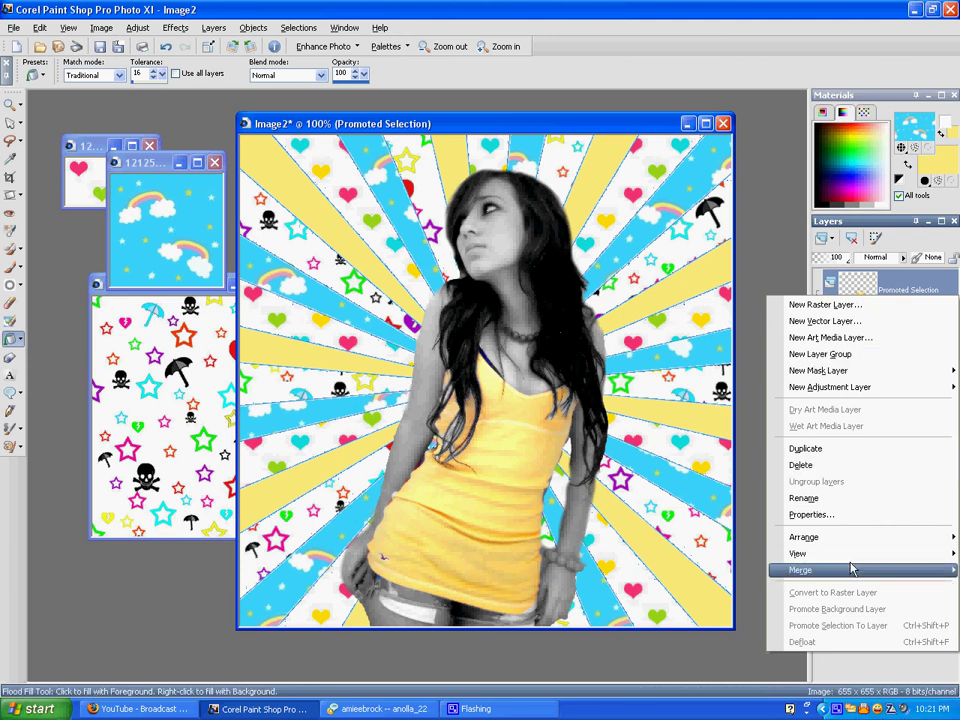
mouse_move(853, 570)
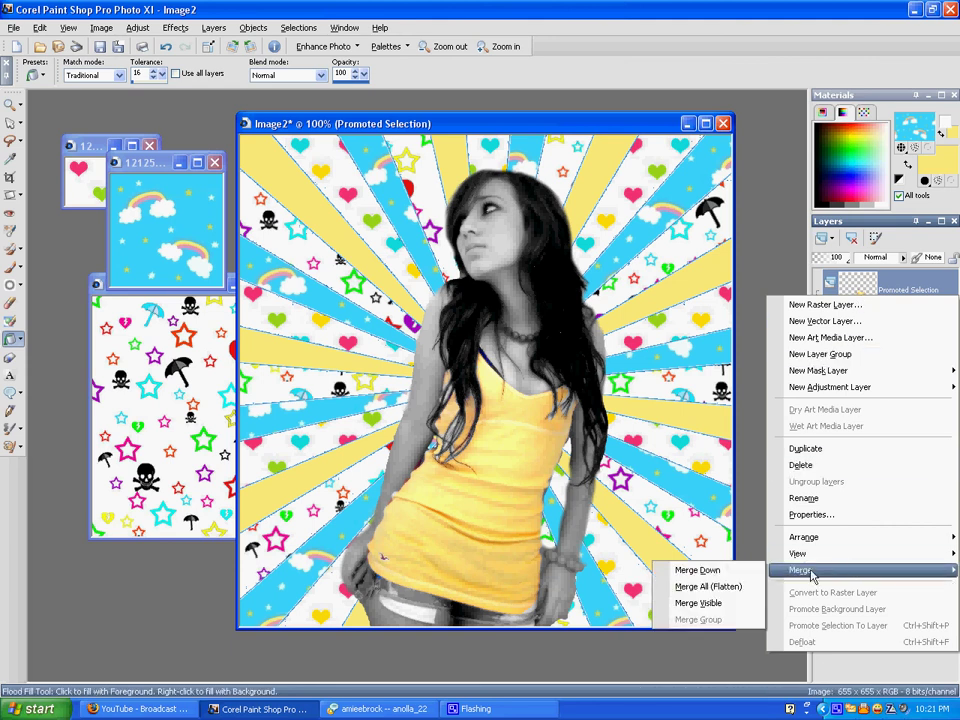
click(745, 602)
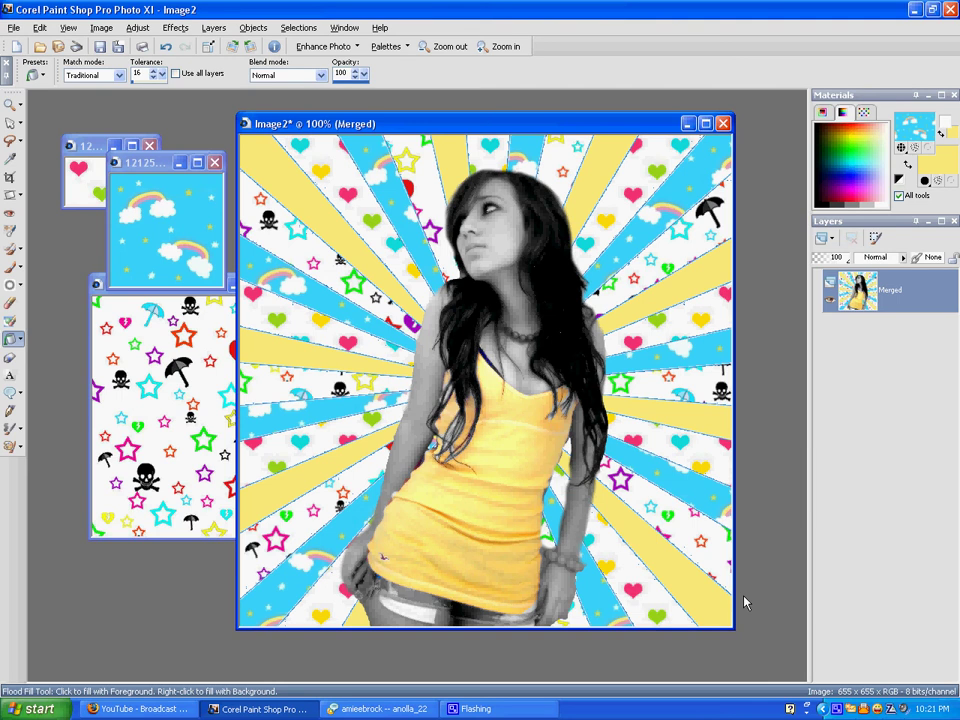
- Try the star-edged Picture Frame, then undo it to leave the image unframed
click(99, 28)
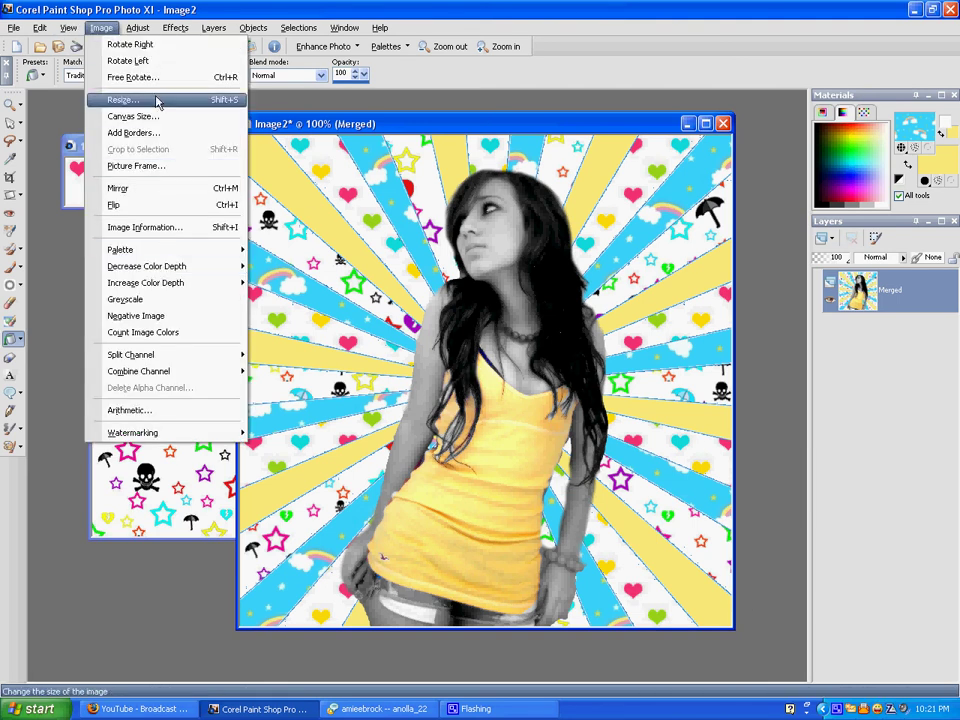
mouse_move(172, 36)
mouse_move(101, 28)
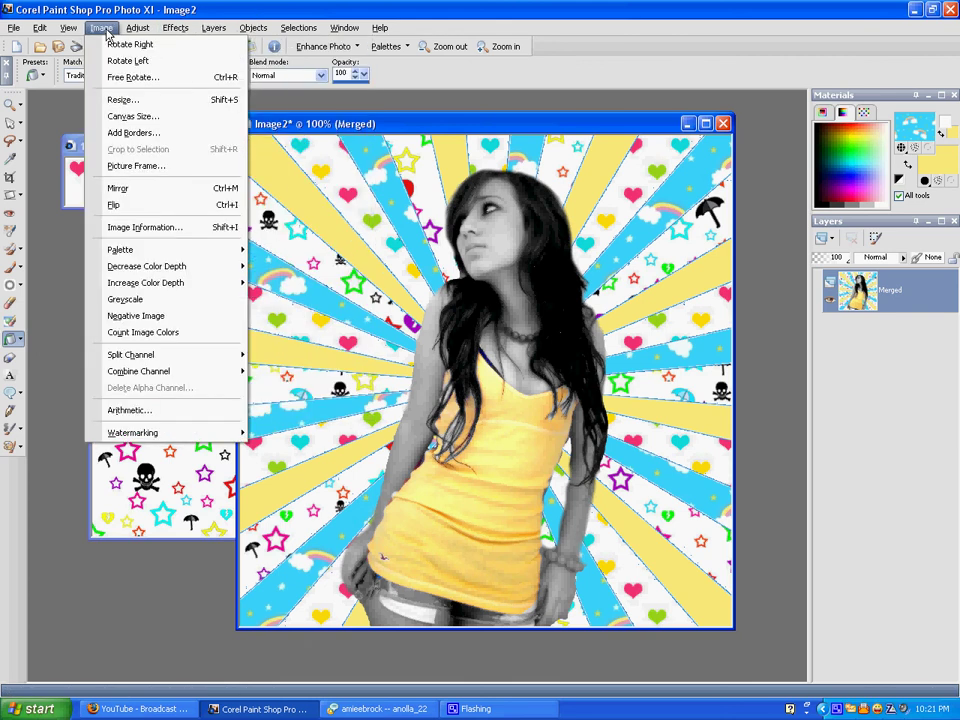
click(152, 168)
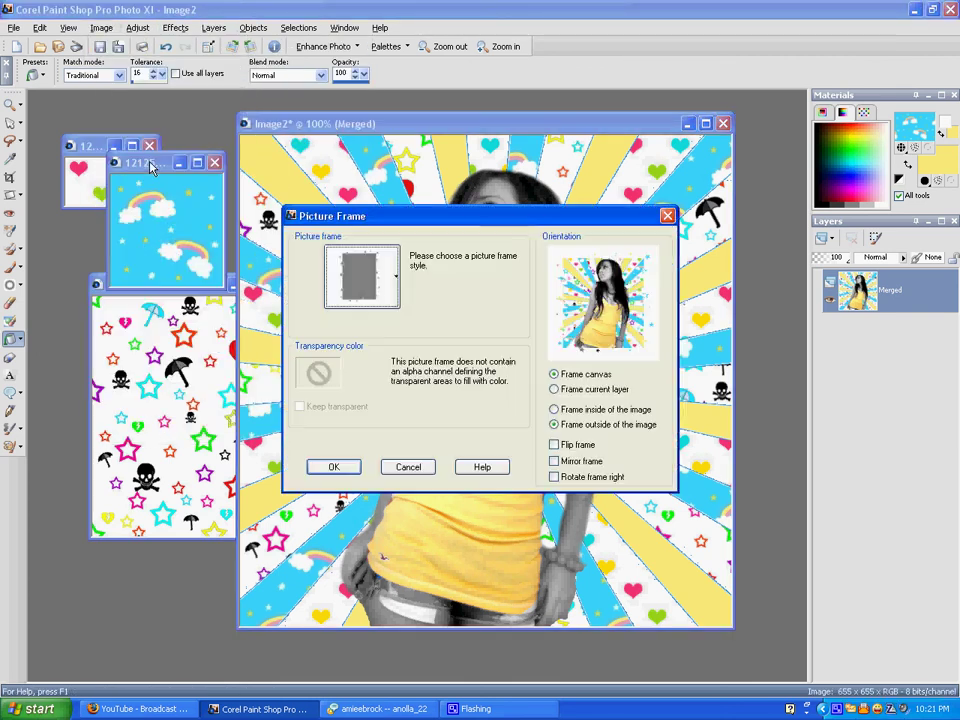
click(334, 467)
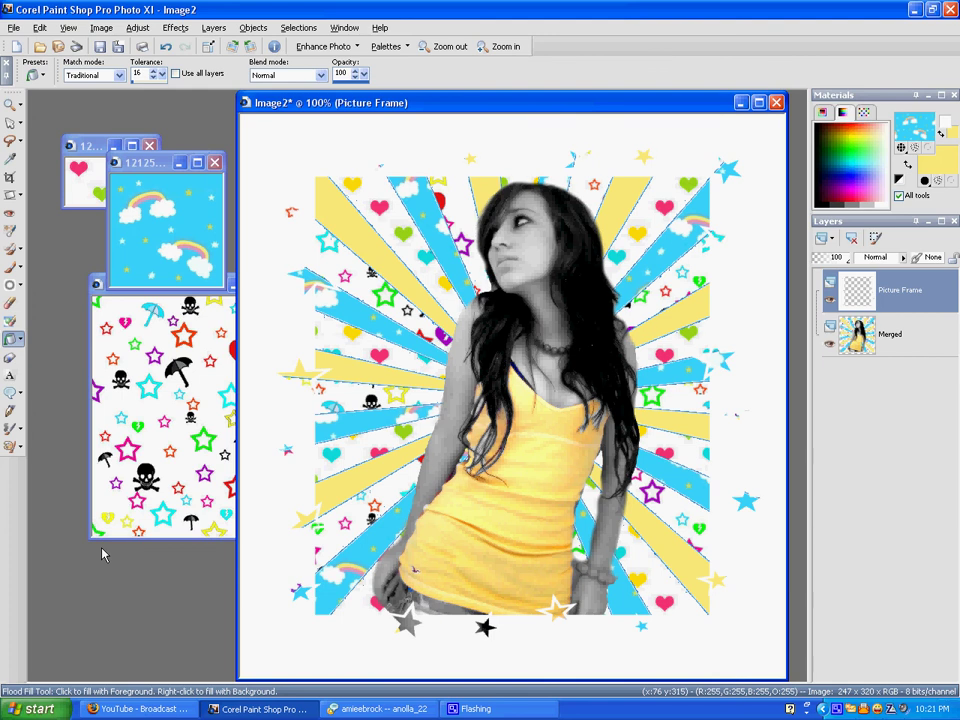
key(ctrl+z)
click(213, 27)
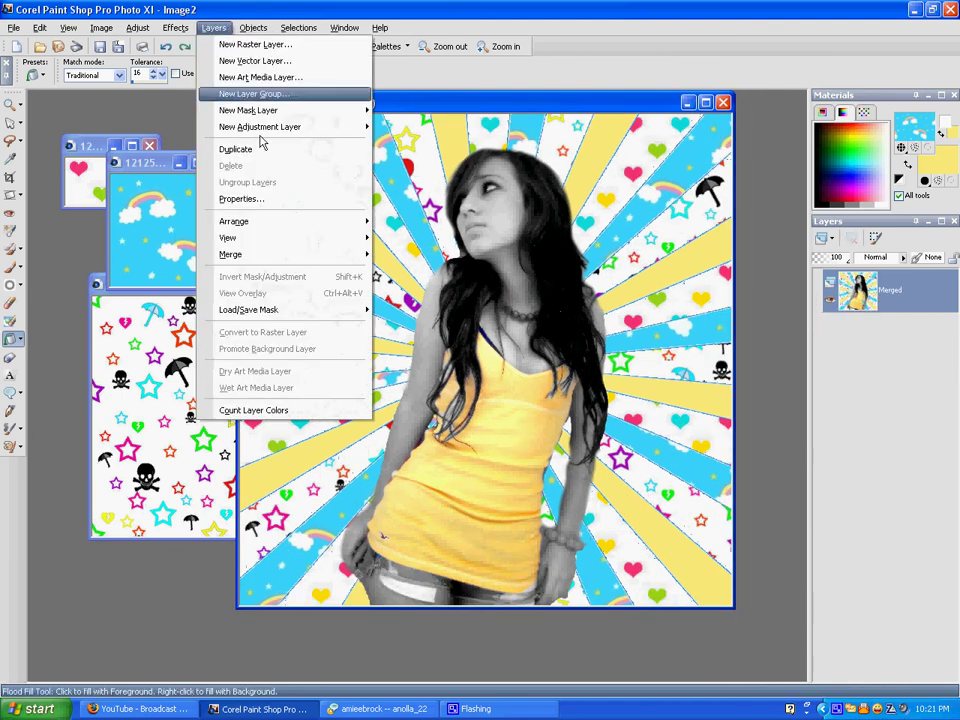
mouse_move(295, 311)
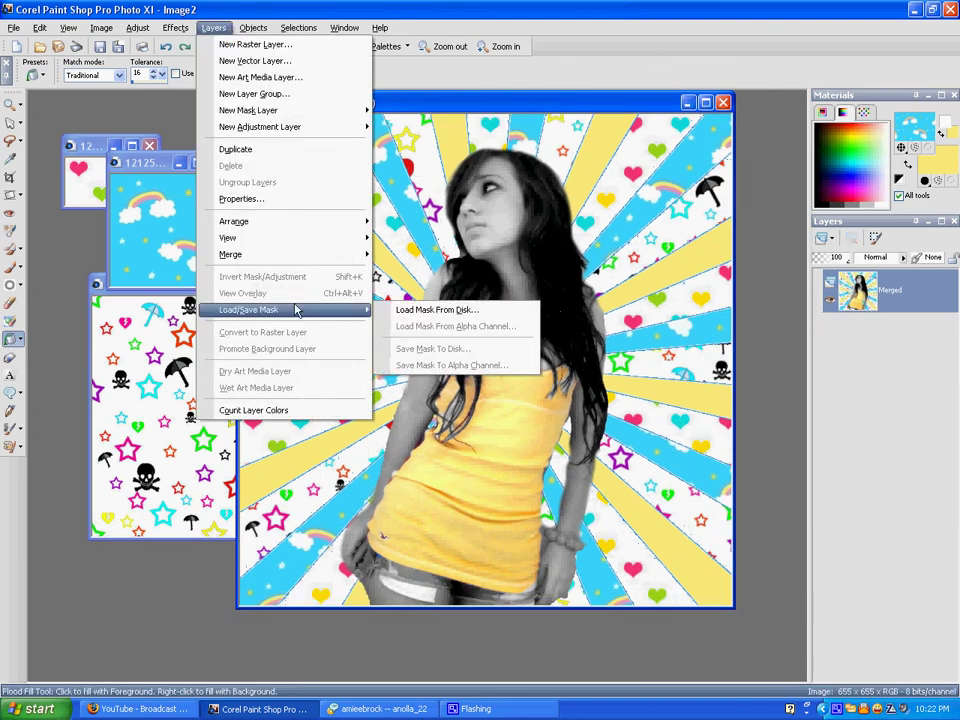
click(425, 311)
click(404, 469)
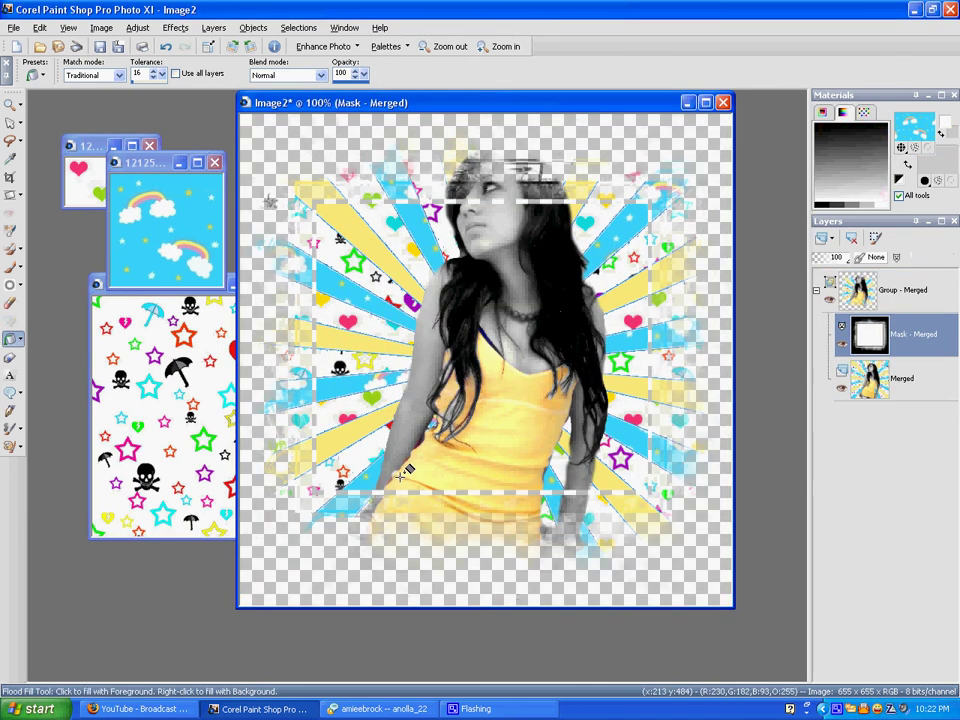
key(ctrl+z)
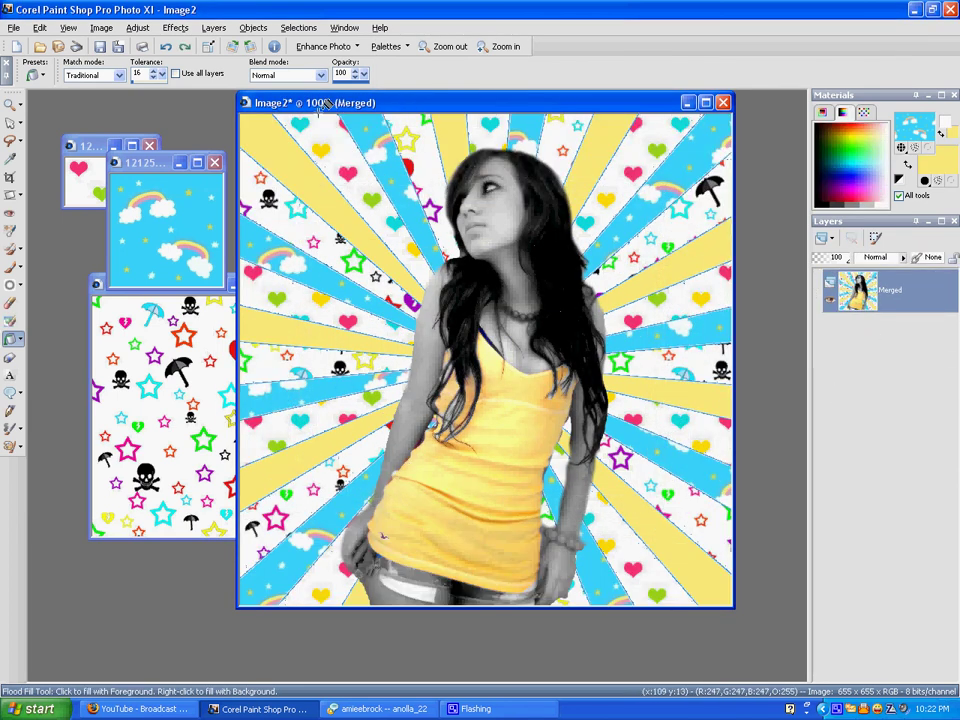
click(213, 28)
mouse_move(287, 320)
click(415, 312)
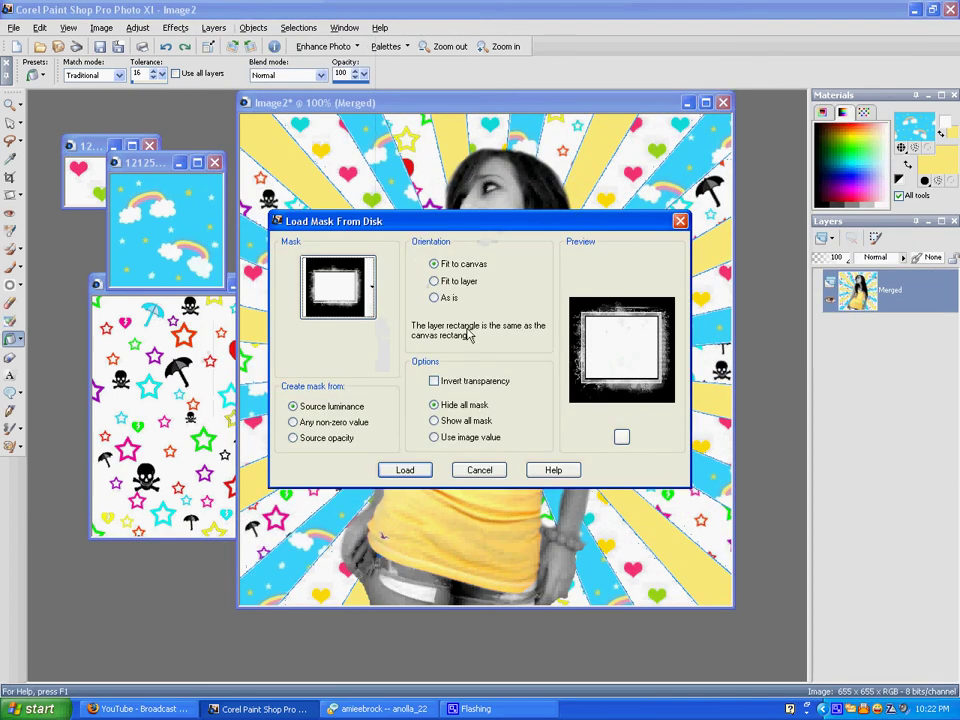
click(372, 288)
scroll(404, 516, up, 1)
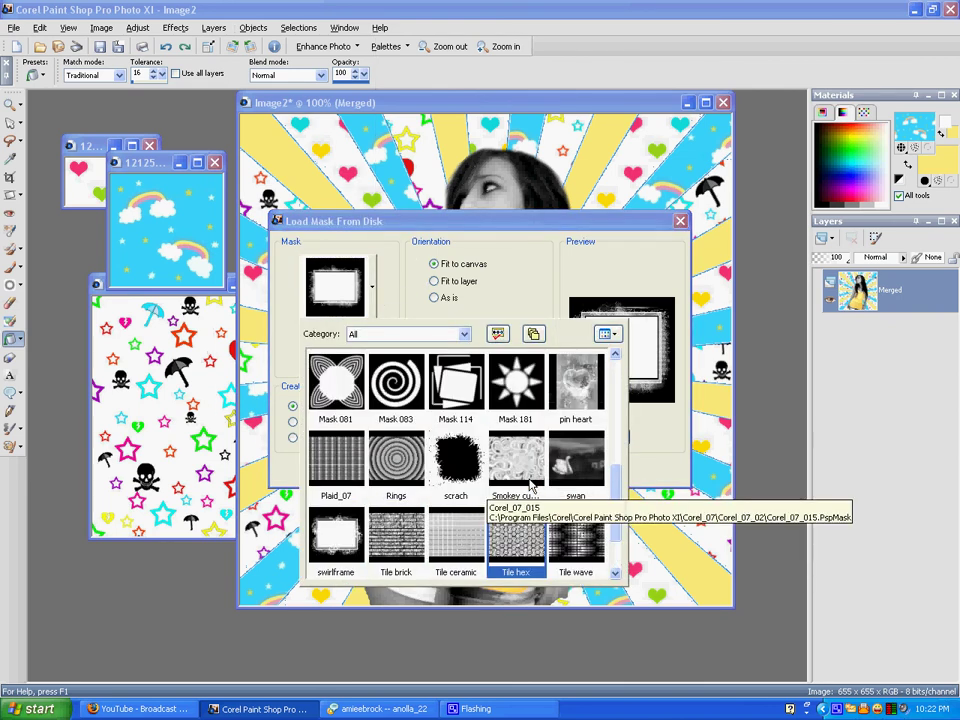
scroll(404, 516, down, 1)
scroll(404, 516, up, 4)
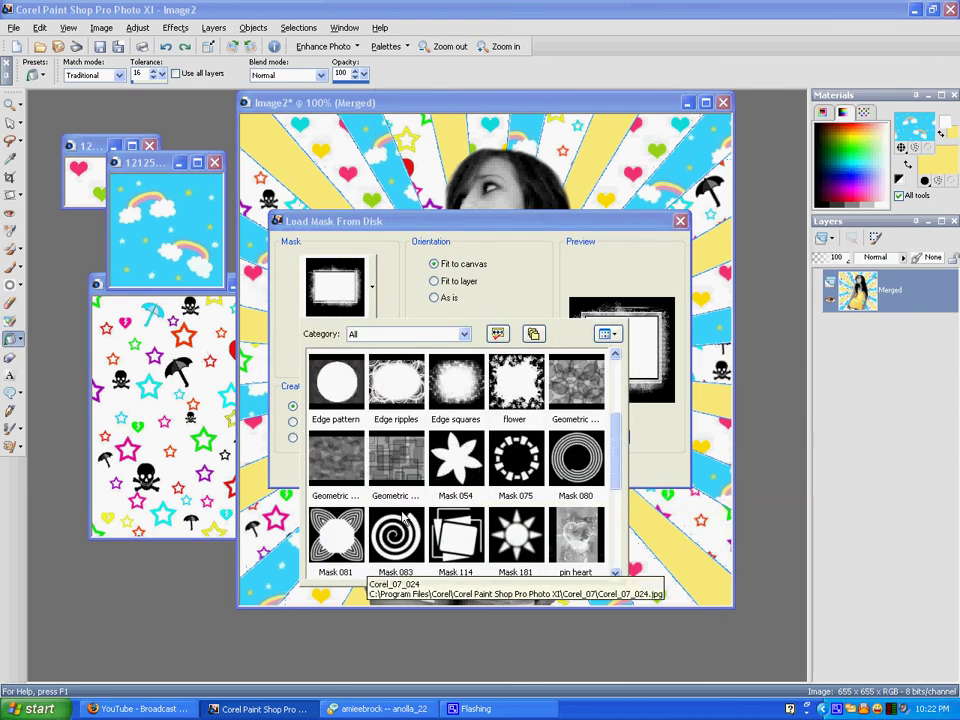
scroll(397, 484, up, 1)
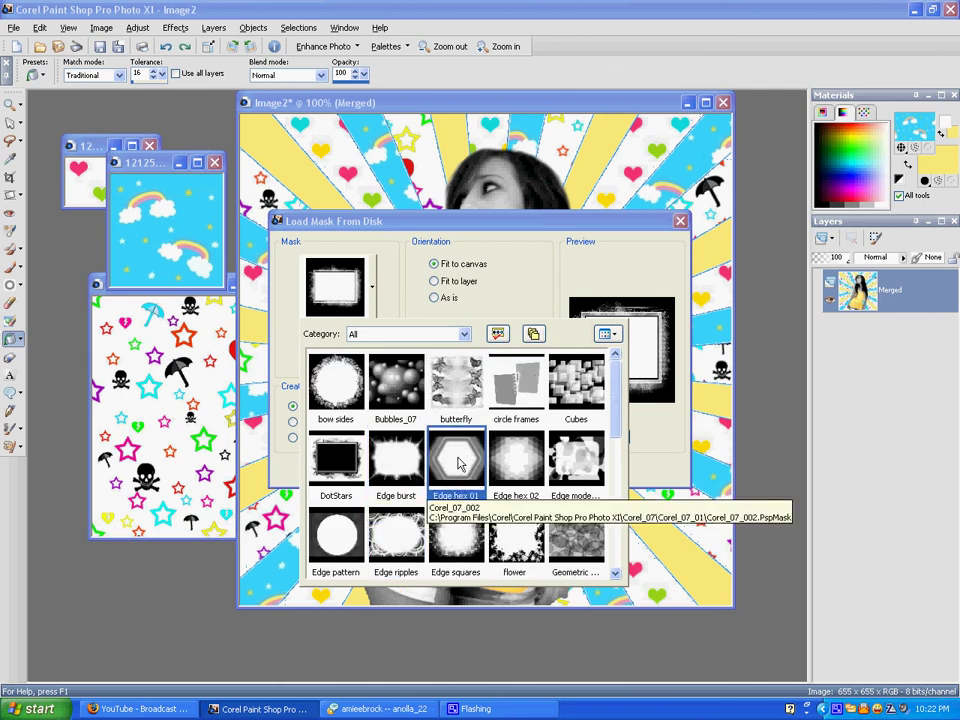
click(452, 478)
click(405, 471)
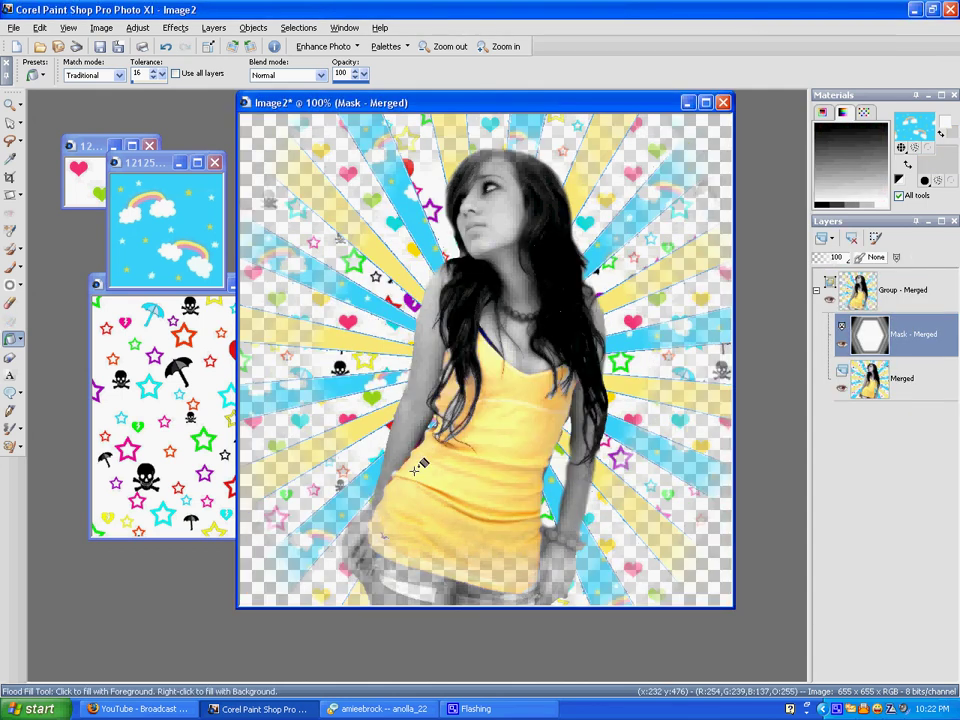
key(ctrl+z)
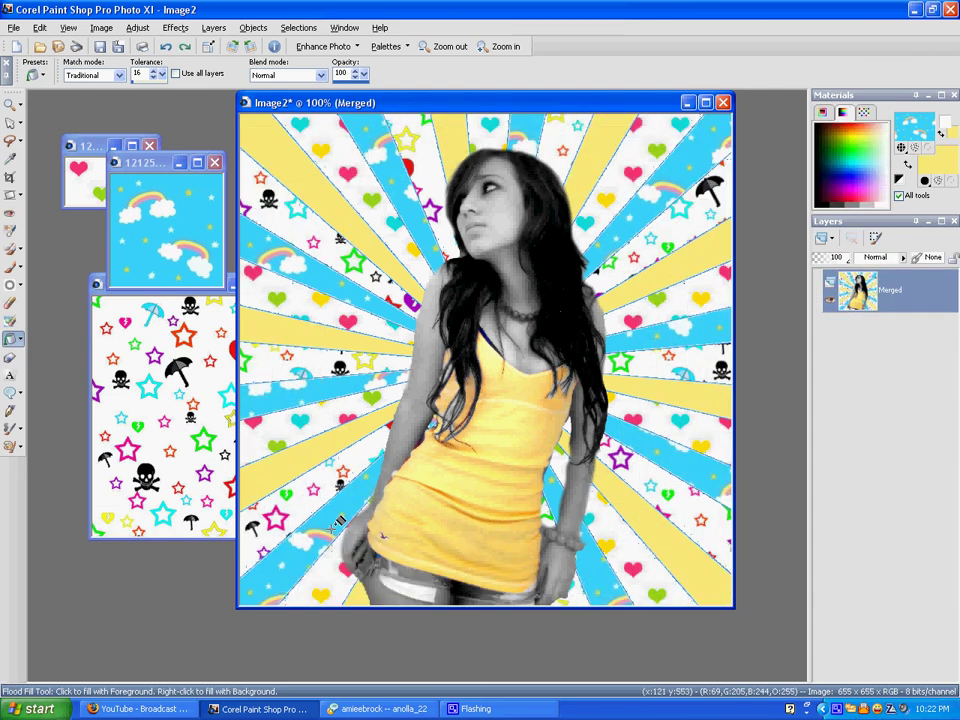
- Add a star-edged white Picture Frame around the portrait
click(101, 27)
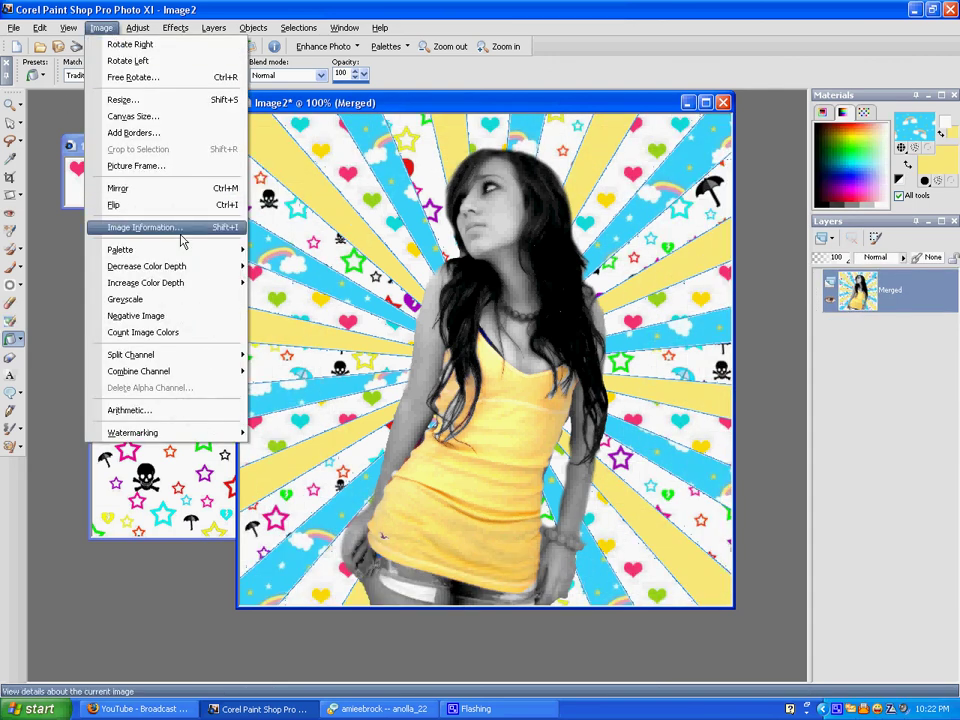
click(134, 165)
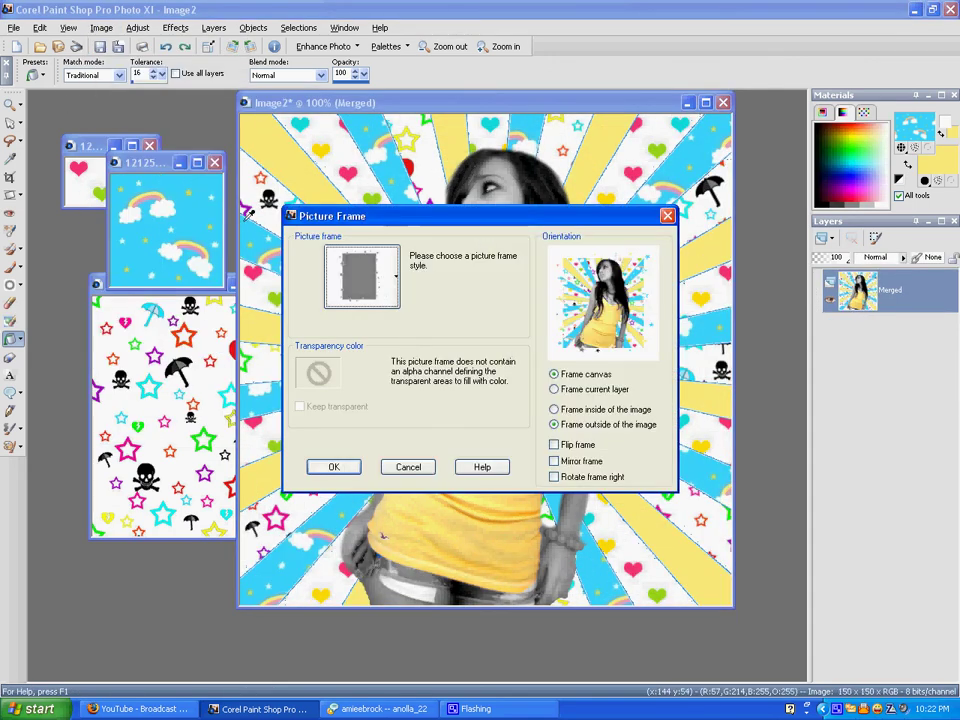
click(334, 467)
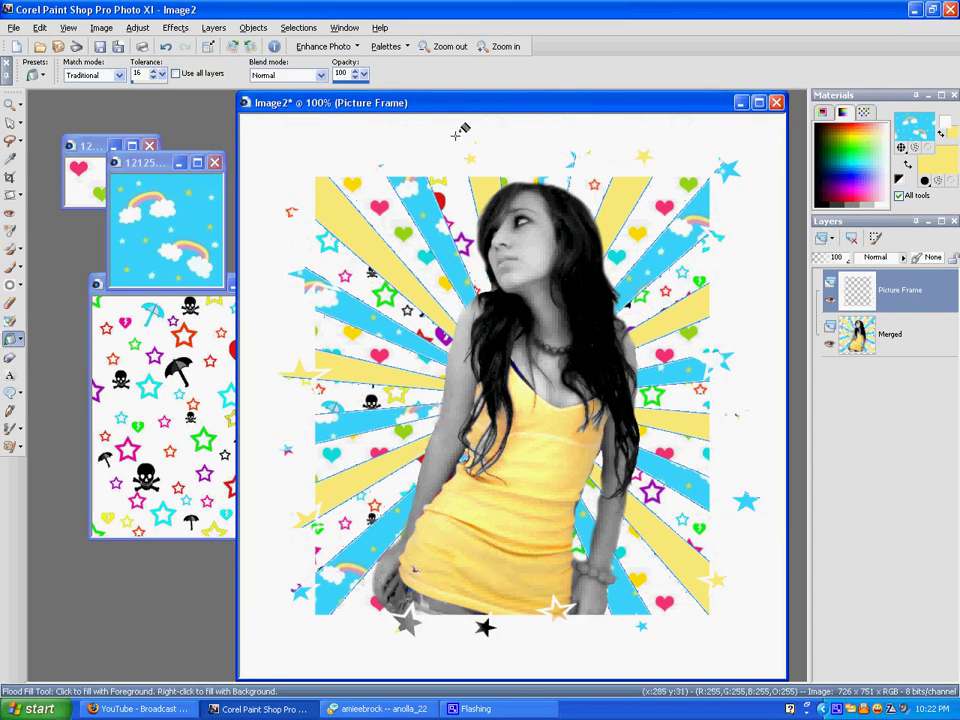
drag(462, 110, 342, 115)
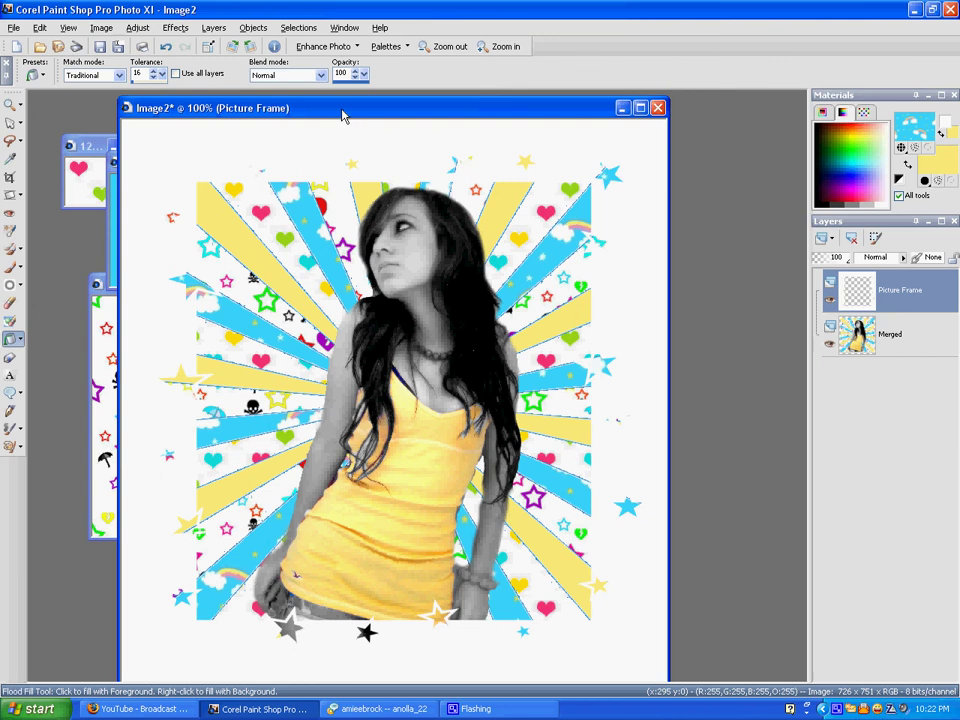
- Crop the canvas tightly around the frame to 655×691 pixels
click(10, 177)
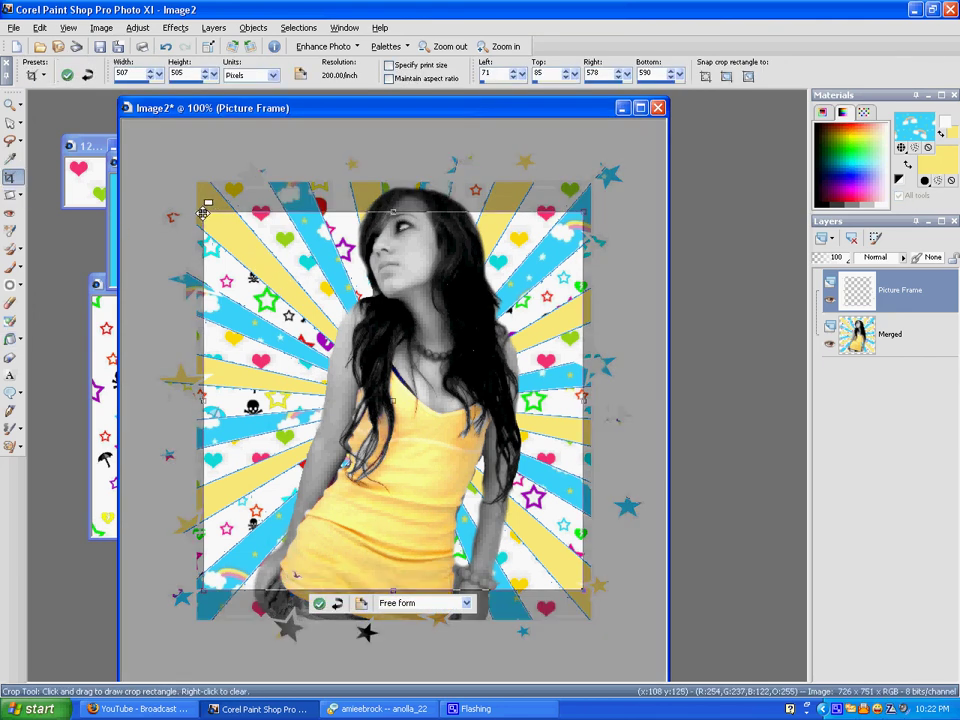
drag(203, 212, 154, 146)
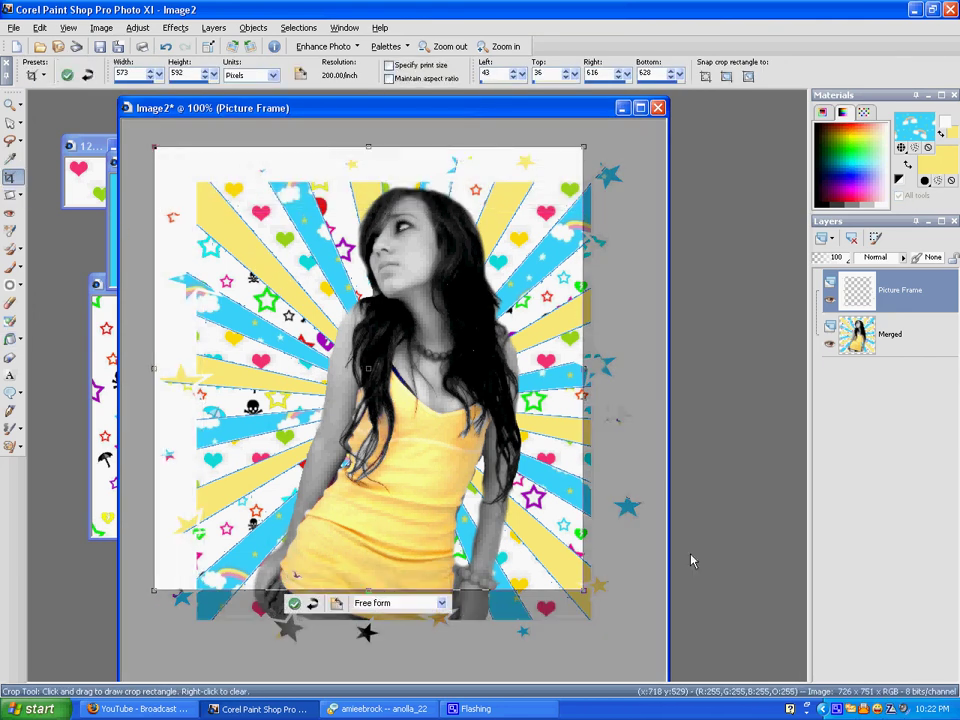
drag(580, 594, 650, 654)
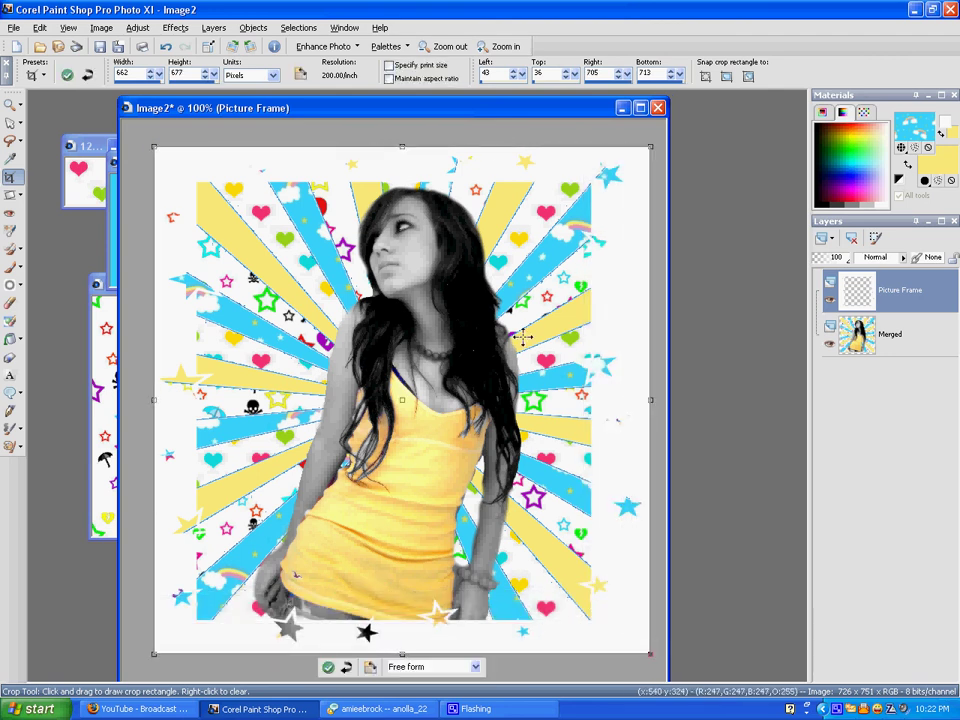
drag(401, 143, 404, 130)
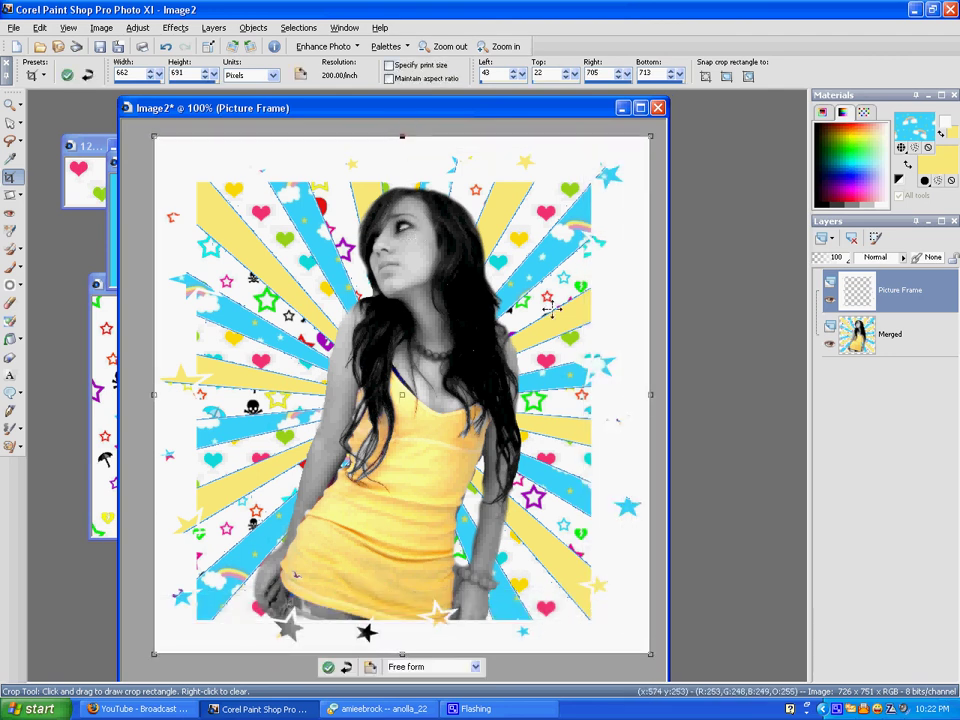
drag(650, 396, 640, 396)
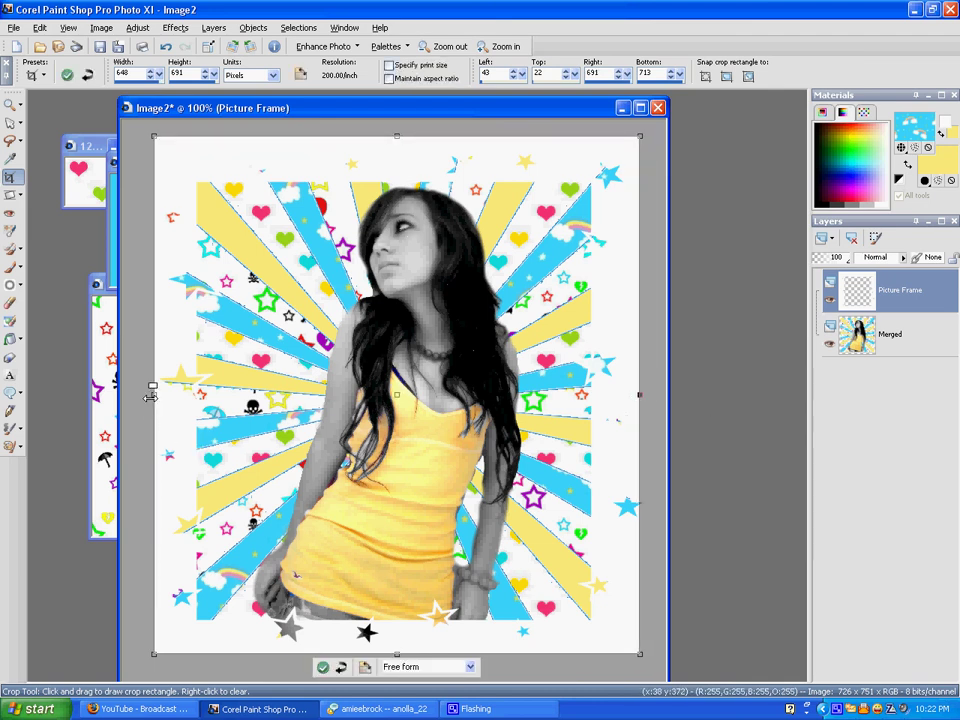
drag(150, 396, 148, 394)
click(68, 76)
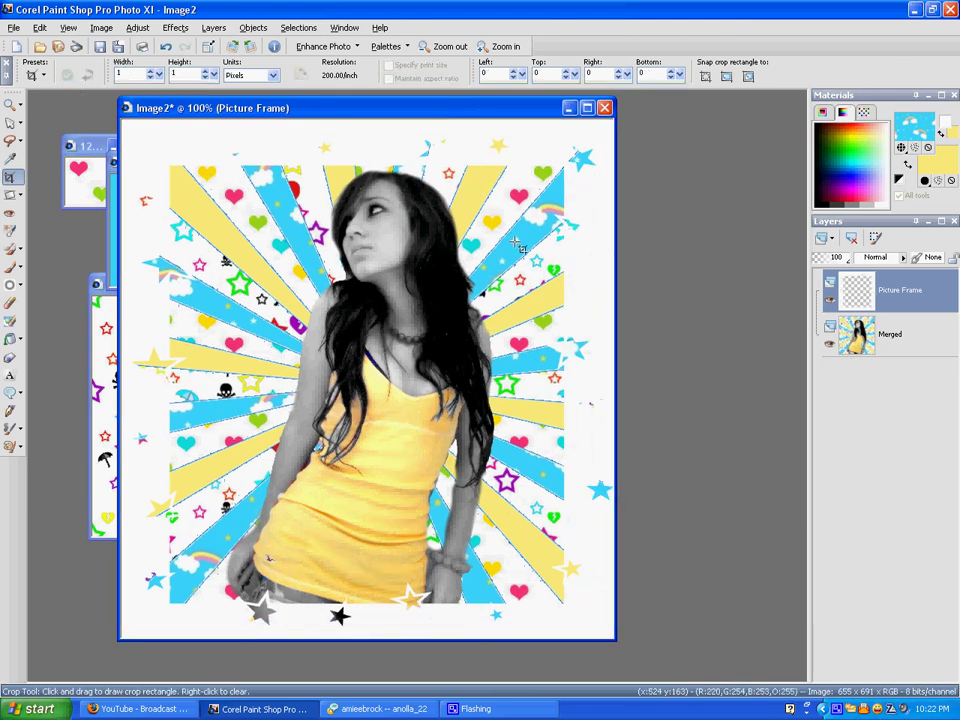
- Merge the Picture Frame layer down into the picture
right_click(890, 292)
mouse_move(852, 566)
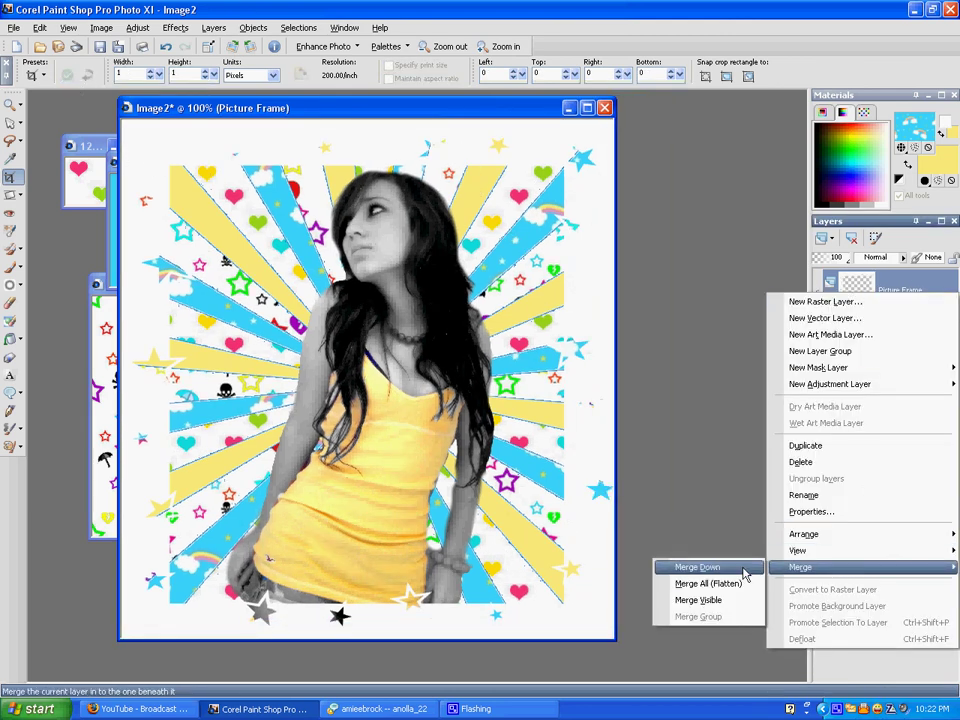
click(744, 570)
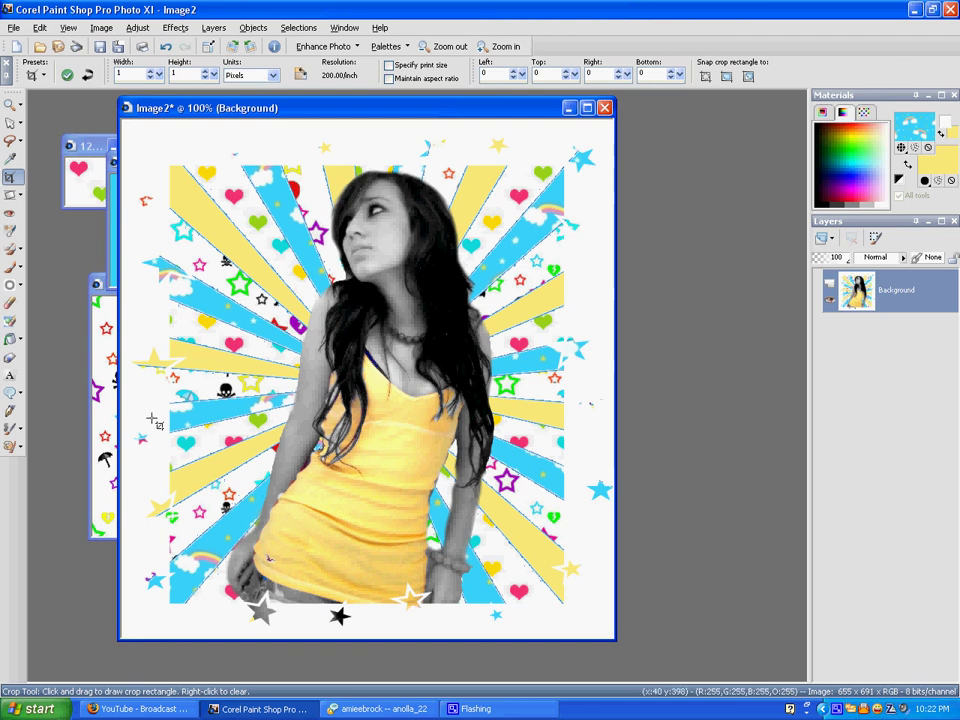
- Set up the Paint Brush with a Geannie signature brush shape at size 65
click(10, 266)
click(67, 66)
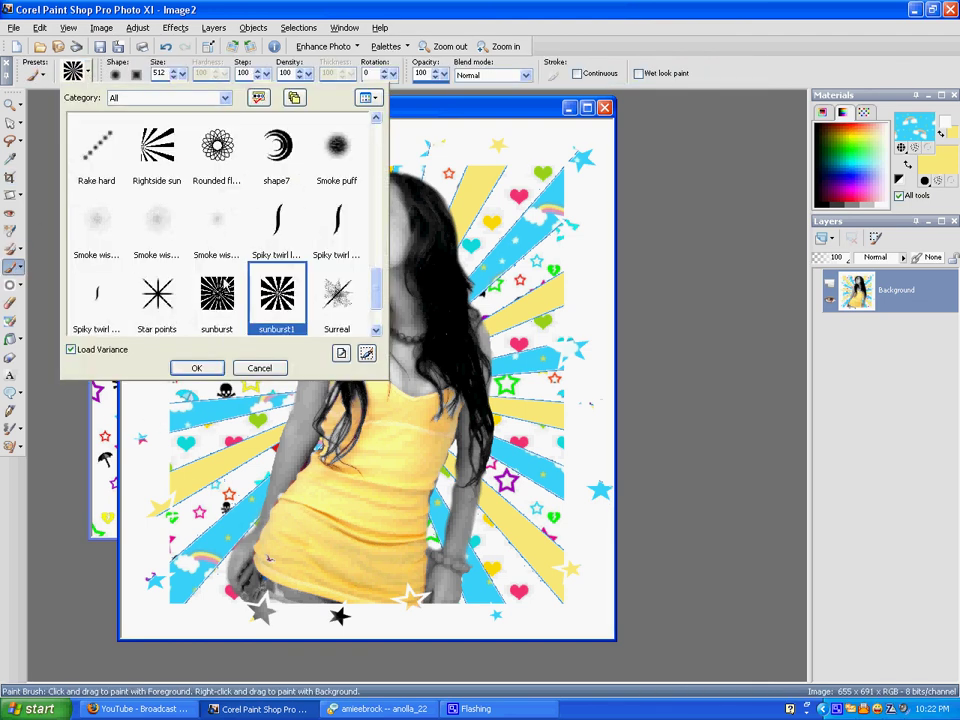
scroll(223, 285, down, 1)
scroll(223, 285, up, 6)
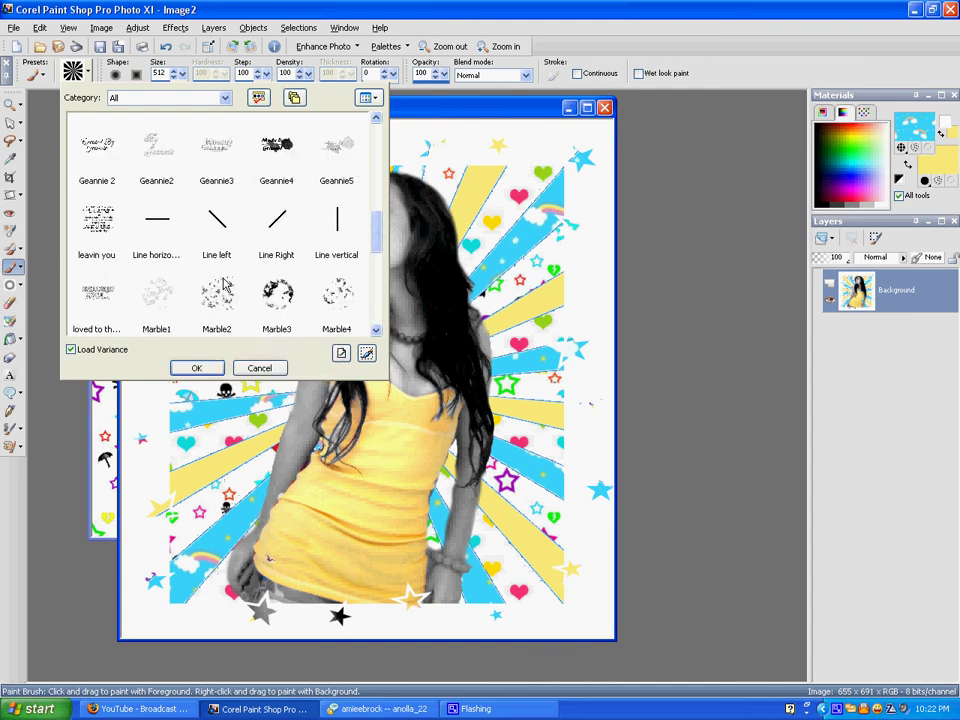
scroll(223, 285, up, 1)
click(336, 205)
click(196, 368)
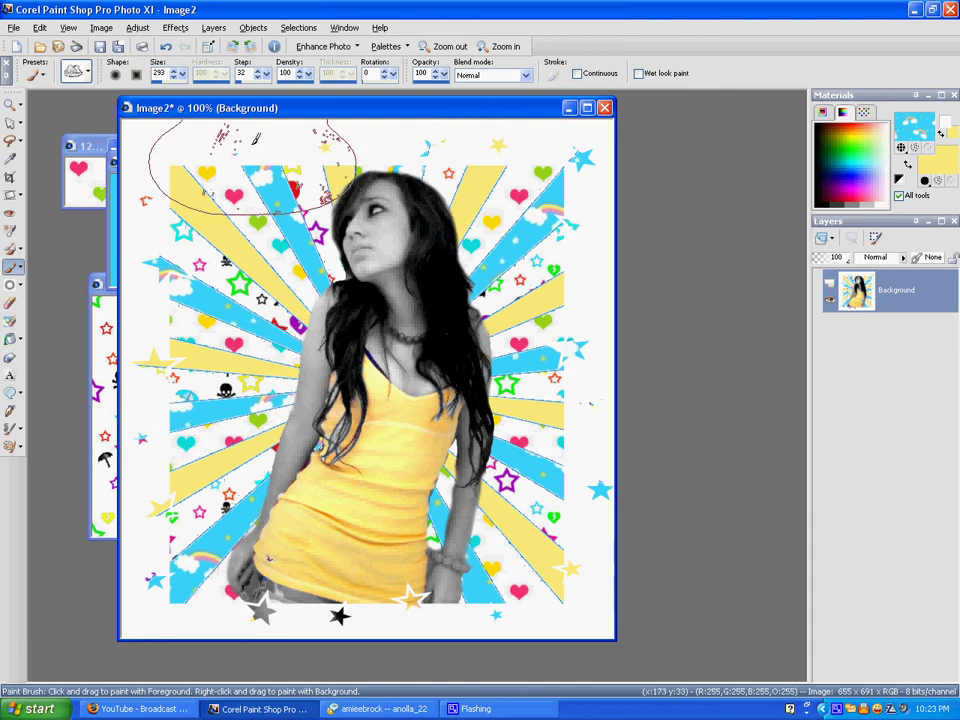
drag(180, 74, 170, 80)
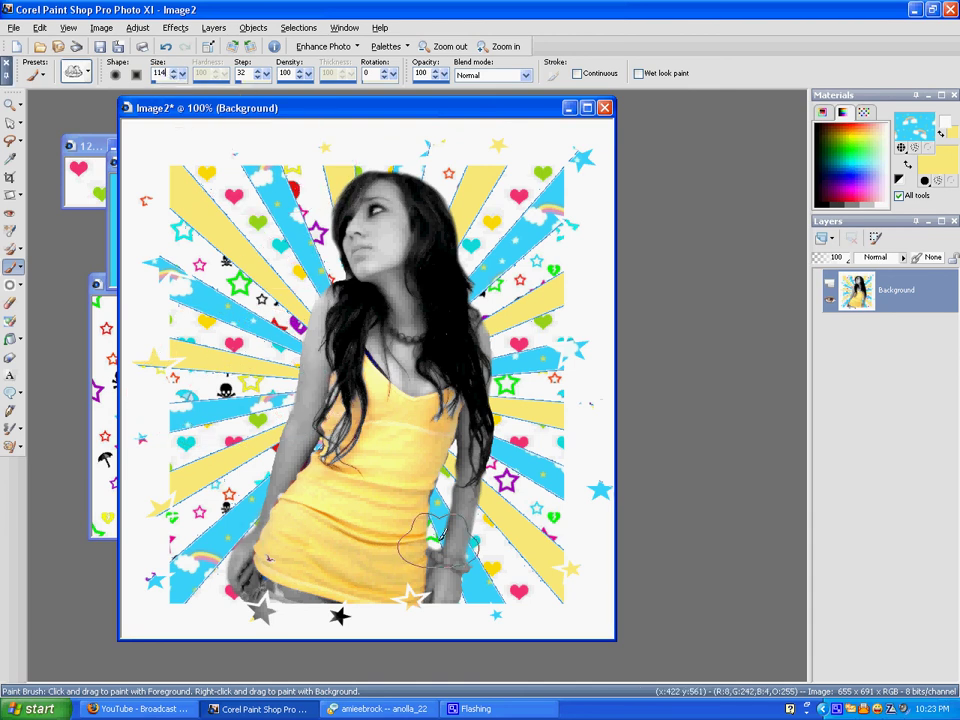
scroll(327, 405, down, 20)
- Set the paint colour to solid black and stamp the signature in the bottom-right corner
click(924, 123)
click(592, 202)
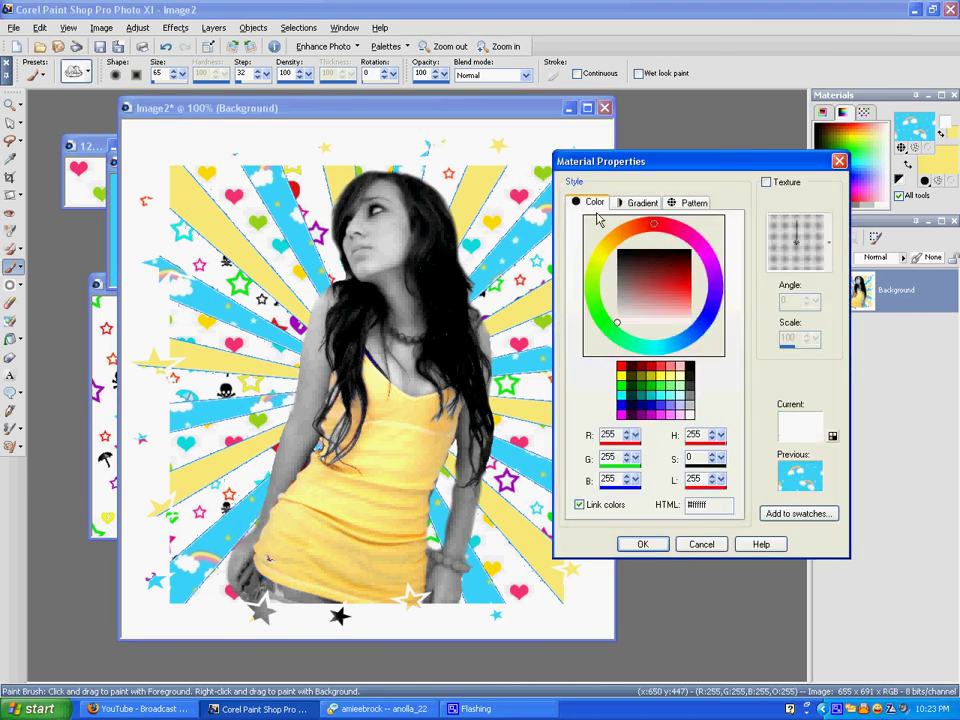
click(697, 364)
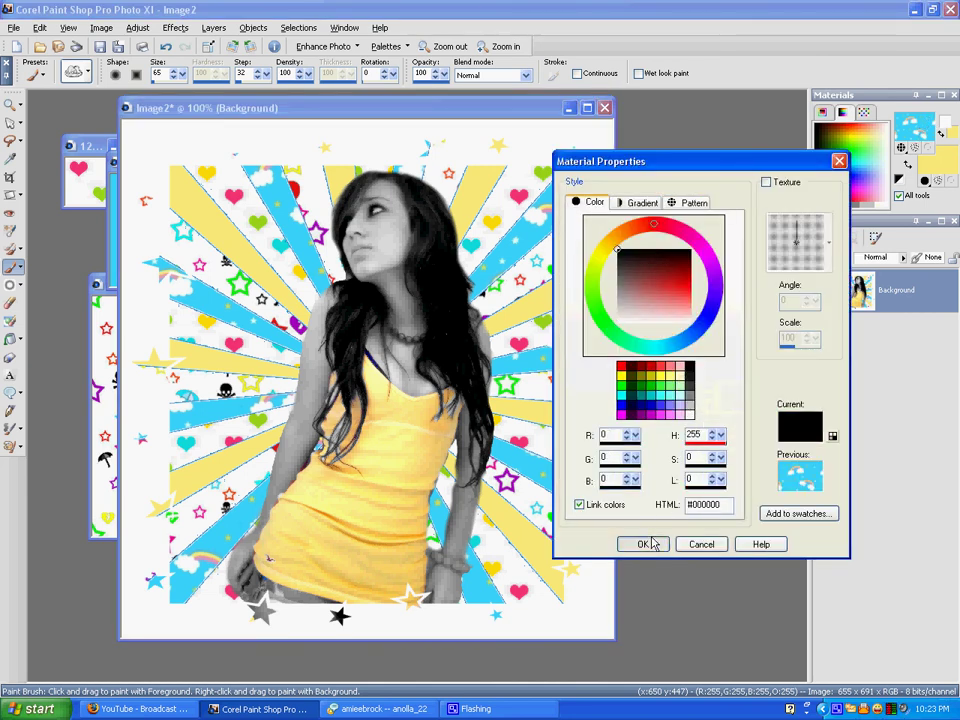
click(643, 544)
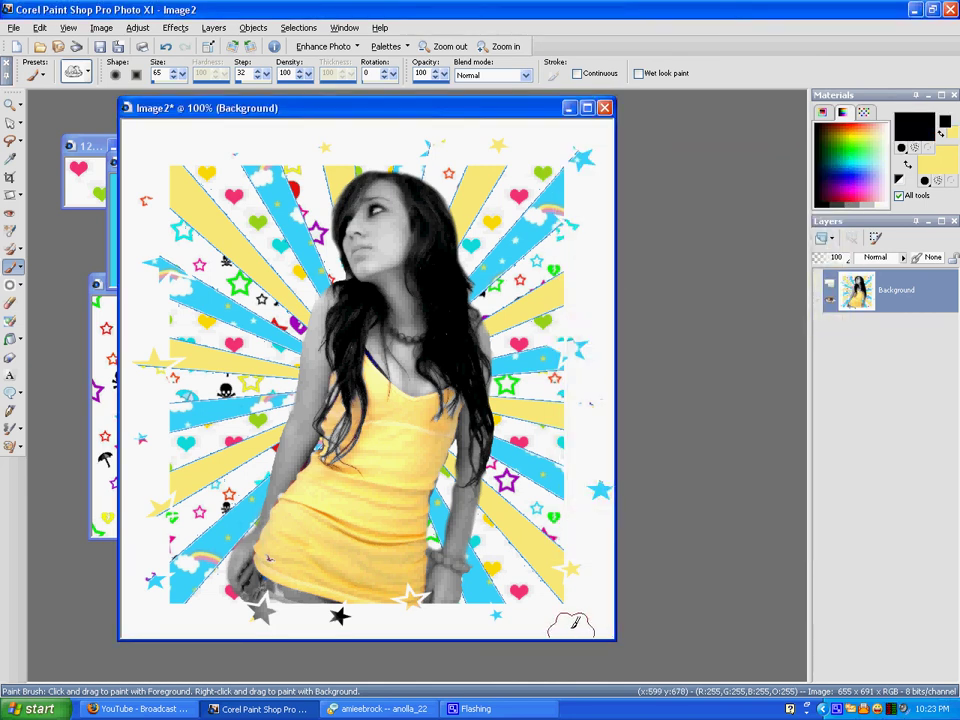
right_click(838, 710)
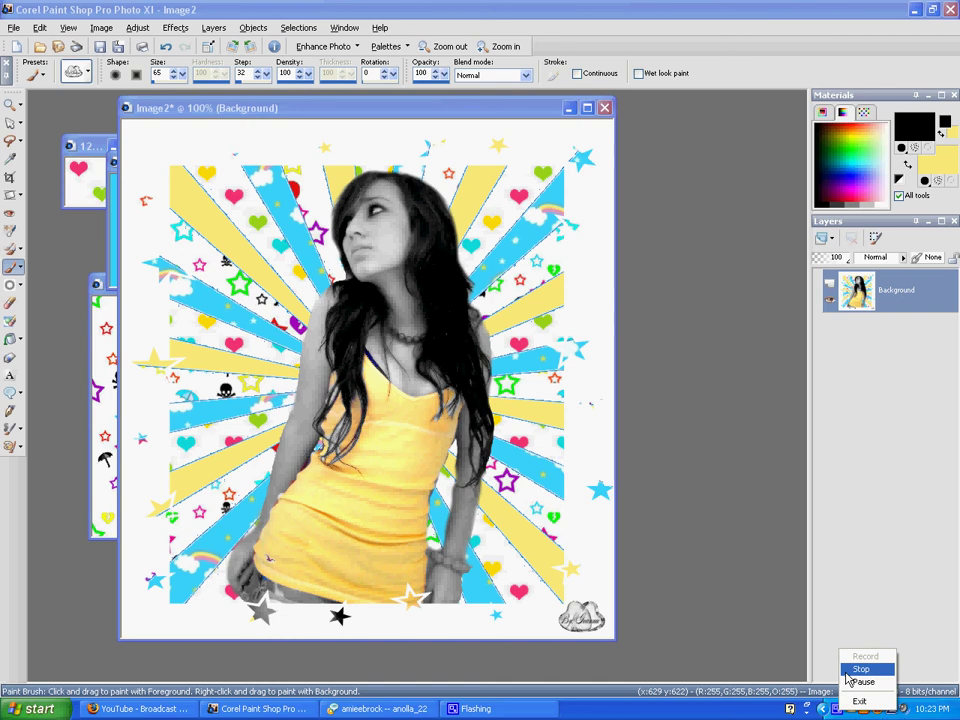